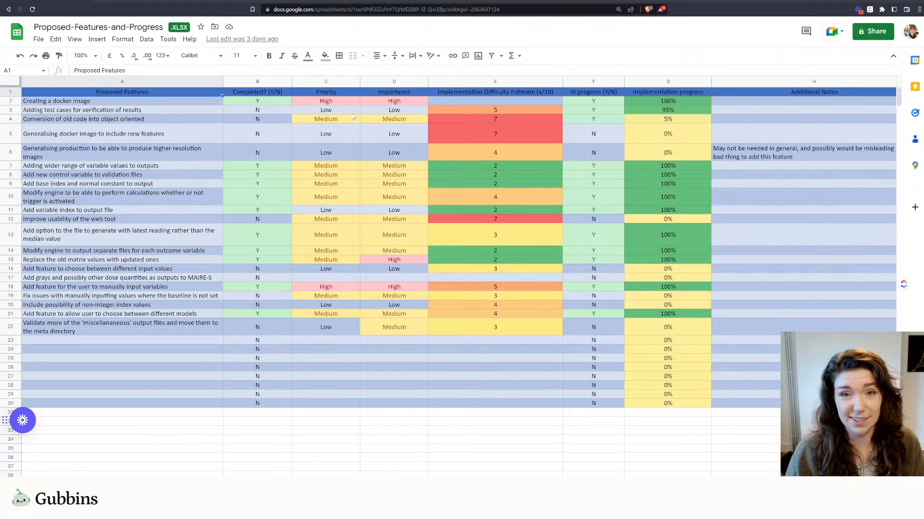
Step: Download the Proposed-Features-and-Progress spreadsheet as a comma-separated values (.csv) file and save it in the Downloads folder
{"action": "left_click", "coordinate": [38, 39]}
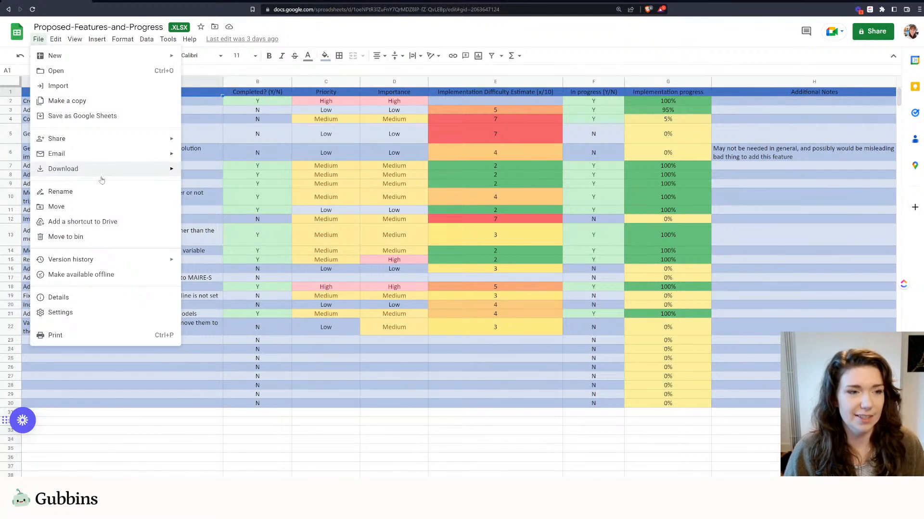
{"action": "mouse_move", "coordinate": [103, 177]}
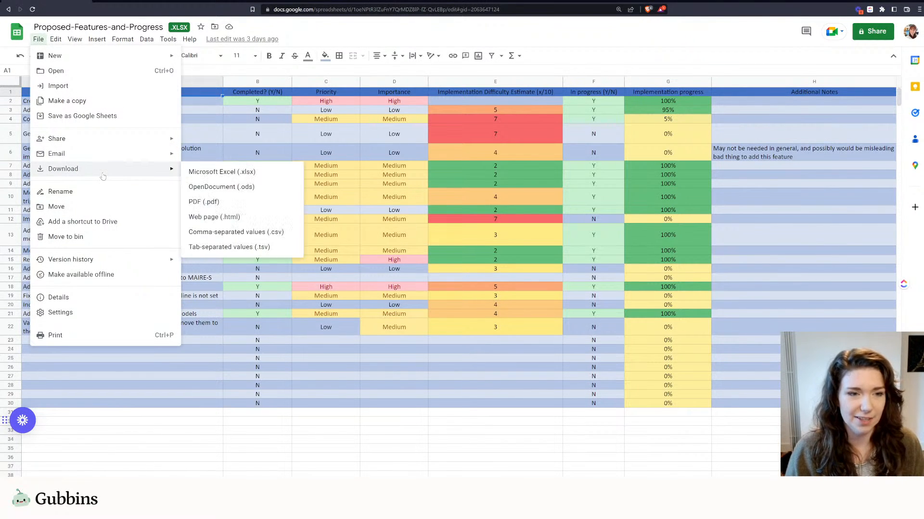
{"action": "left_click", "coordinate": [220, 234]}
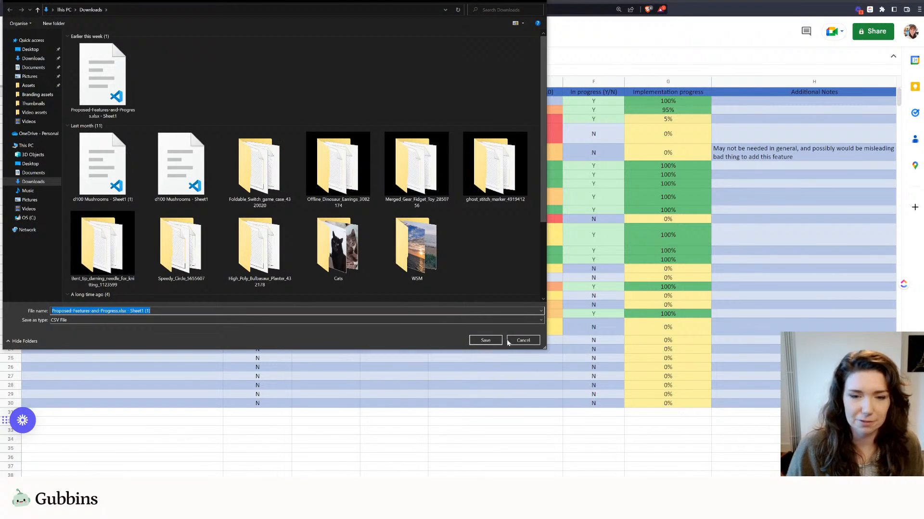
{"action": "left_click", "coordinate": [495, 341]}
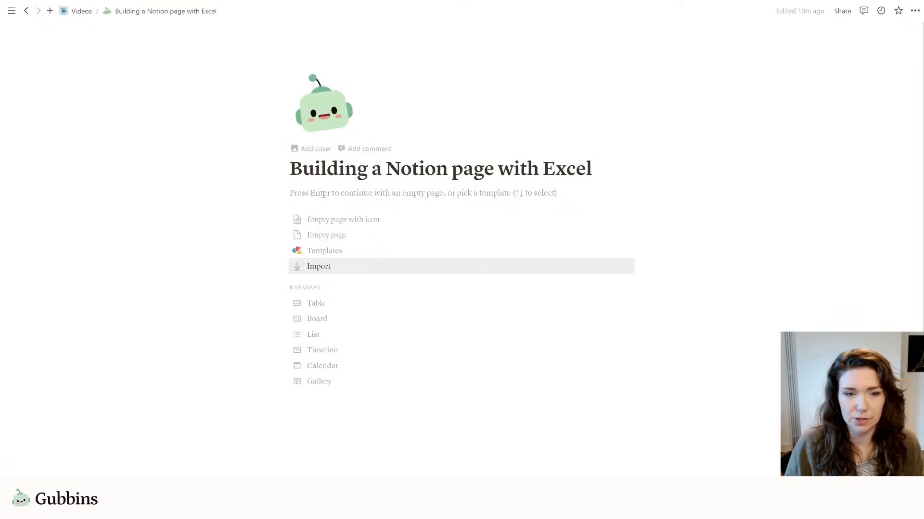
Step: Switch to Notion and import the CSV file "Proposed-Features-and-Progress.xlsx - Sheet1 (1)" from Downloads into the "Building a Notion page with Excel" page
{"action": "left_click", "coordinate": [329, 270]}
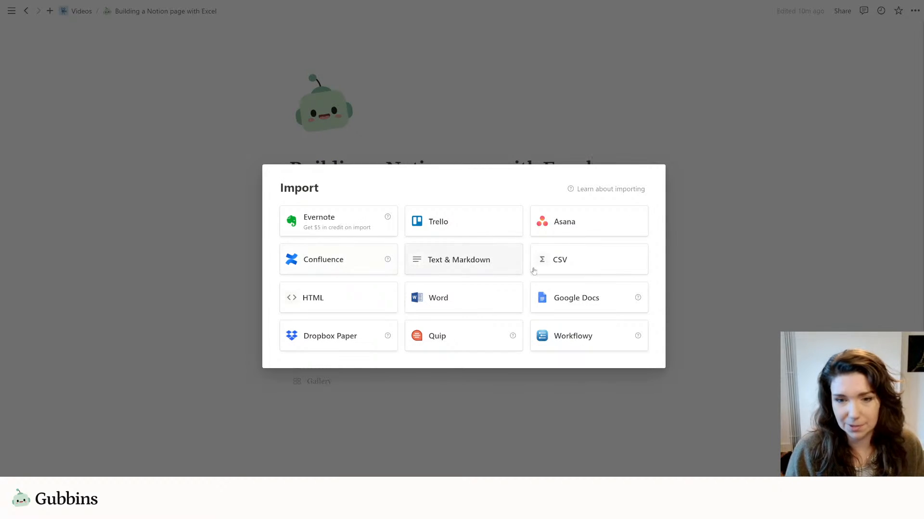
{"action": "left_click", "coordinate": [717, 183]}
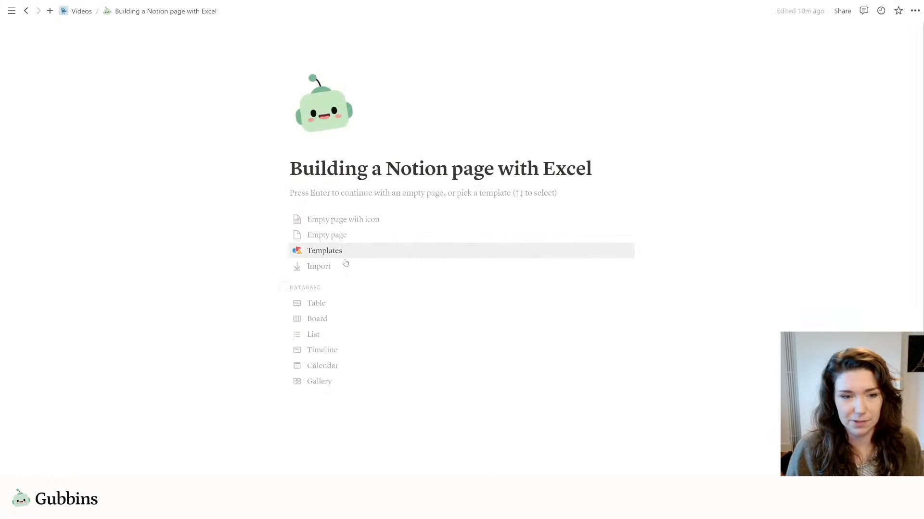
{"action": "left_click", "coordinate": [327, 270]}
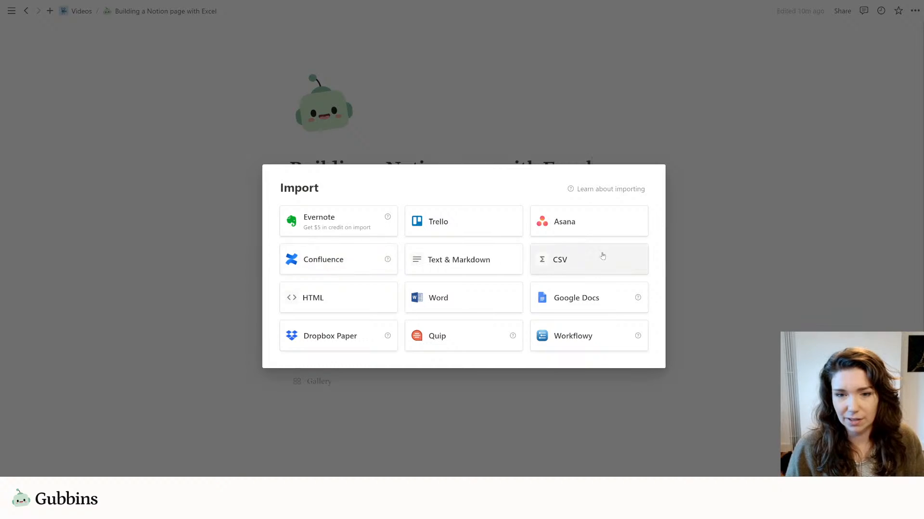
{"action": "left_click", "coordinate": [602, 260]}
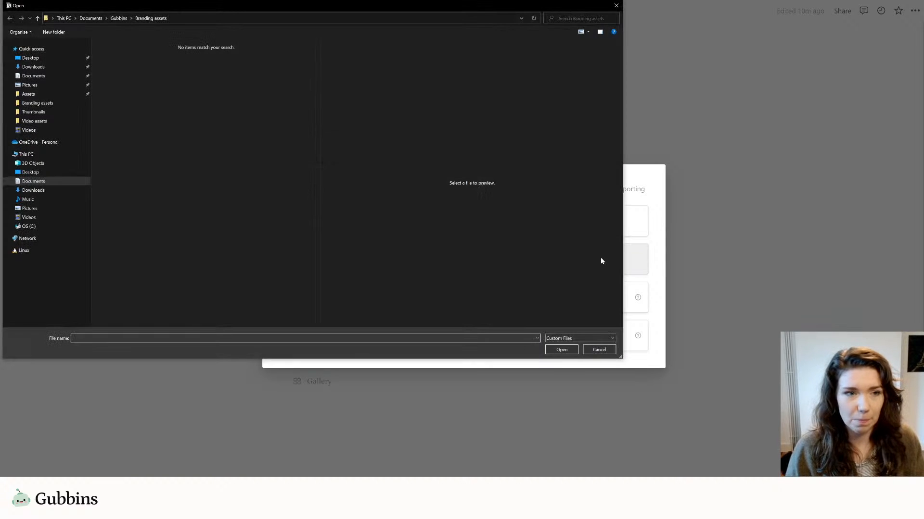
{"action": "left_click", "coordinate": [48, 67]}
{"action": "left_click", "coordinate": [147, 78]}
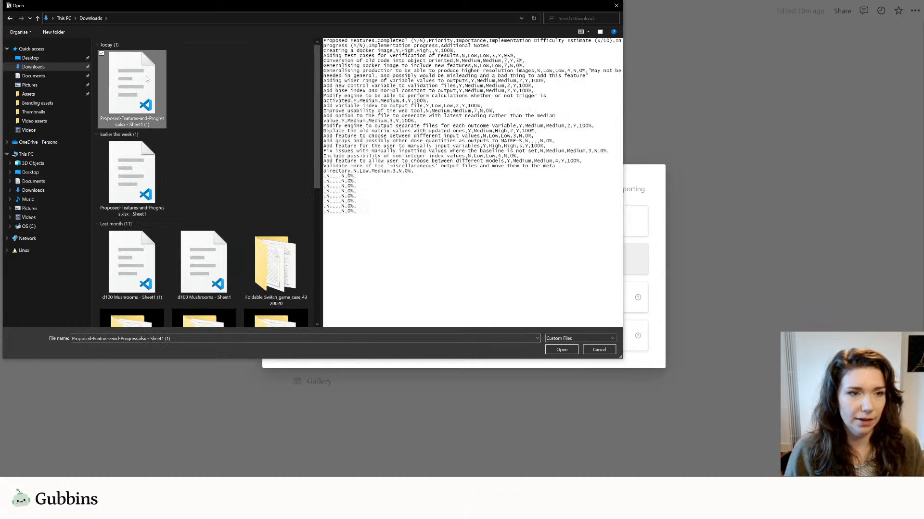
{"action": "left_click", "coordinate": [561, 350]}
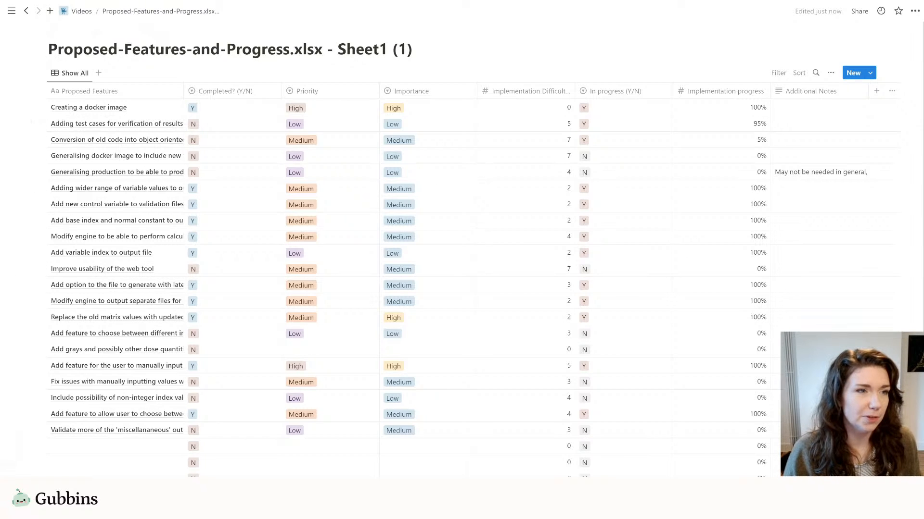
Step: Switch to the original Google Sheets spreadsheet to compare it with the imported table, and return to Notion
{"action": "mouse_move", "coordinate": [1, 53]}
{"action": "left_click", "coordinate": [45, 28]}
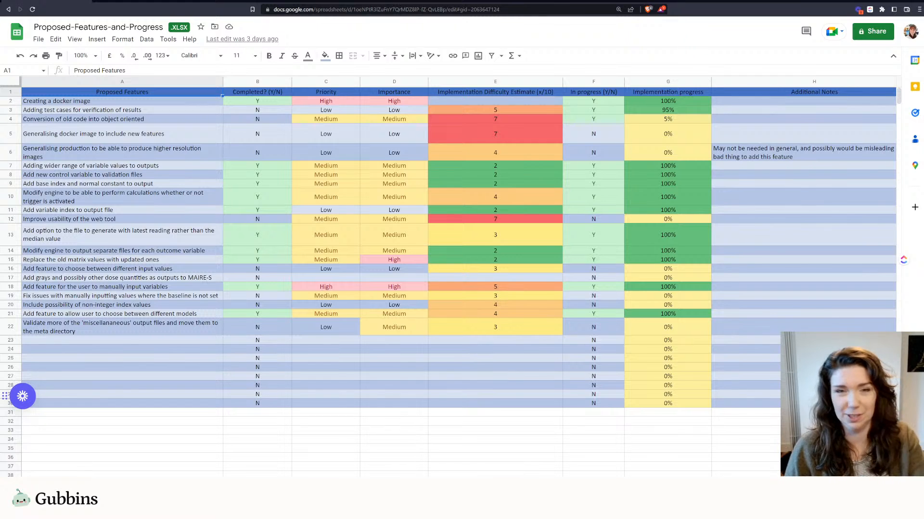
{"action": "mouse_move", "coordinate": [1, 70]}
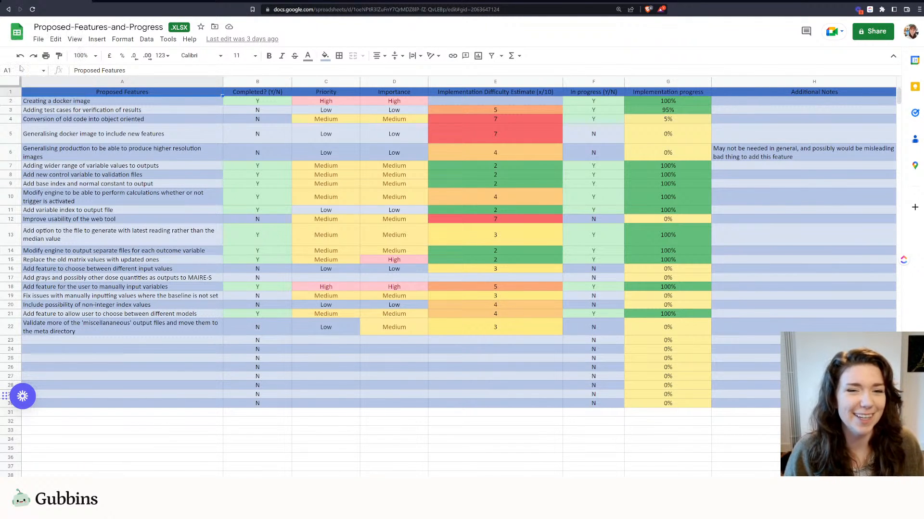
{"action": "left_click", "coordinate": [1, 70]}
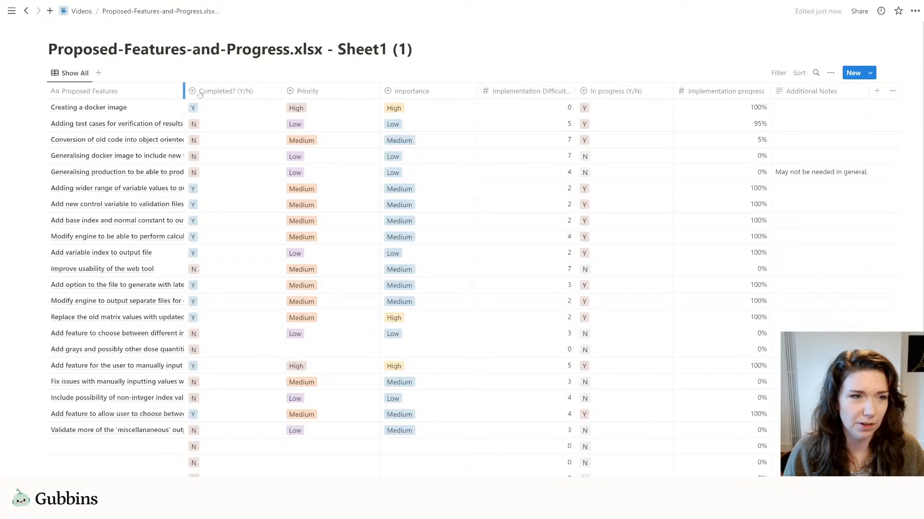
Step: Widen the Proposed Features column to show the full feature names and delete the eight unnamed rows at the end of the table
{"action": "left_click_drag", "start_coordinate": [182, 90], "coordinate": [295, 91]}
{"action": "scroll", "coordinate": [65, 354], "scroll_direction": "down", "scroll_amount": 3}
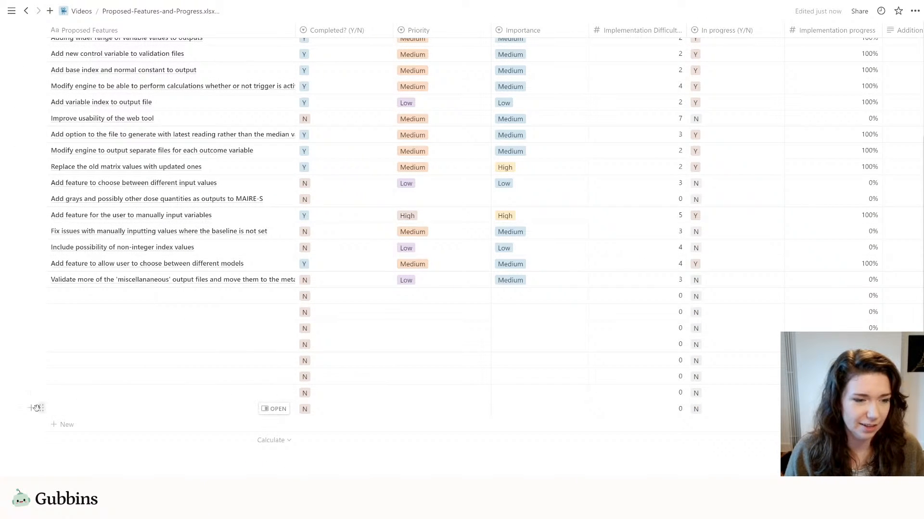
{"action": "left_click_drag", "start_coordinate": [18, 408], "coordinate": [168, 296]}
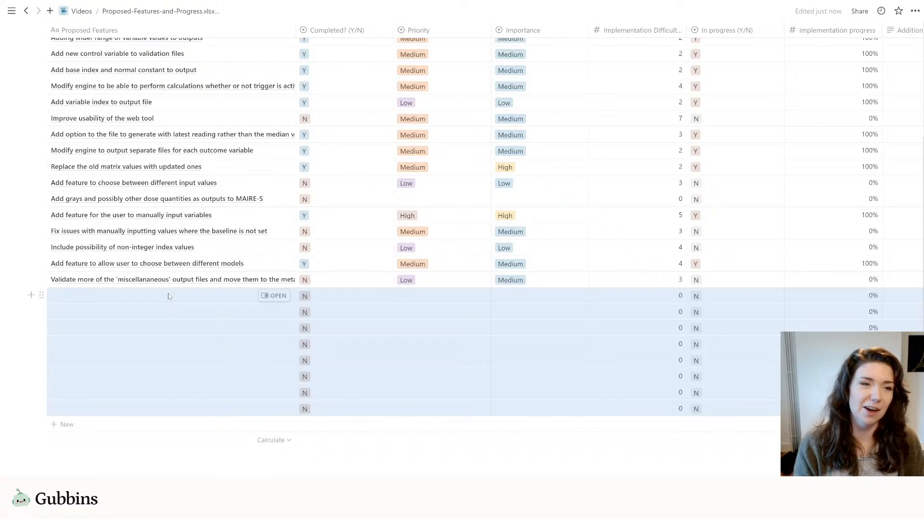
{"action": "key", "text": "Delete"}
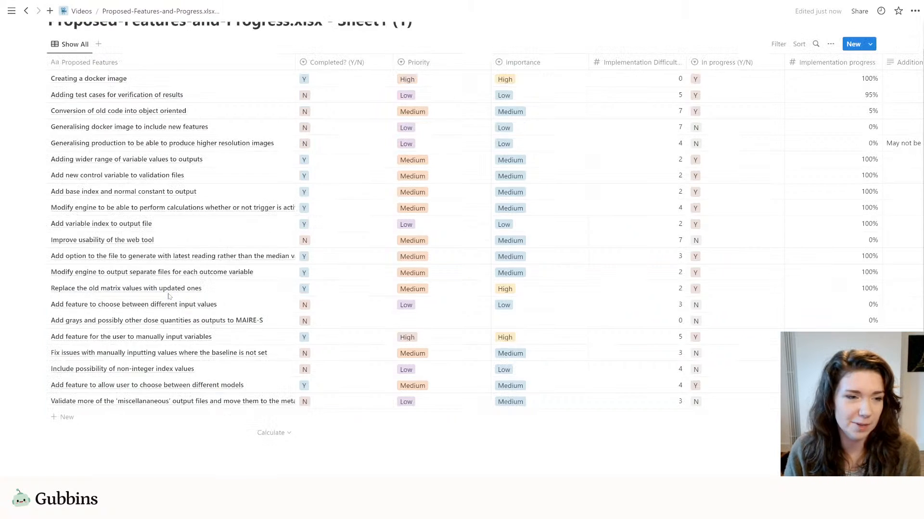
{"action": "scroll", "coordinate": [456, 366], "scroll_direction": "up", "scroll_amount": 1}
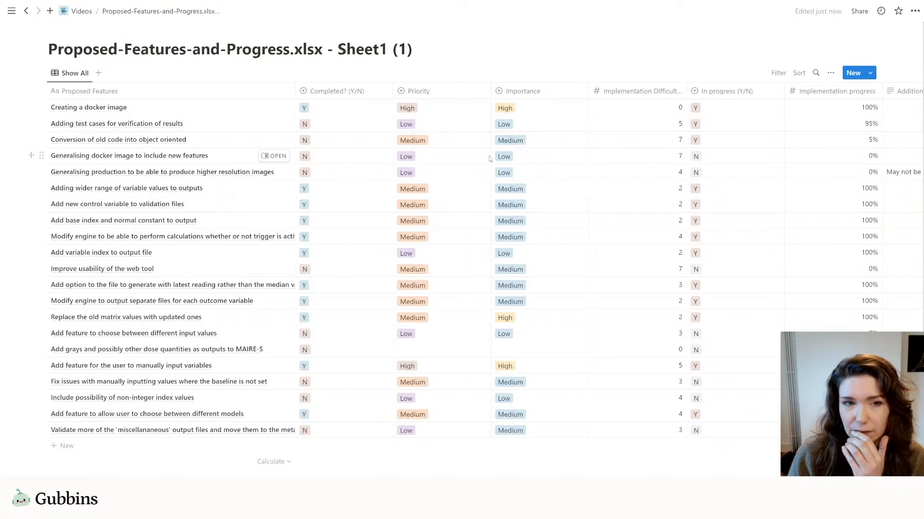
Step: Move the In progress (Y/N) column directly after Completed? (Y/N) and change the Completed? (Y/N) property type to Status
{"action": "left_click_drag", "start_coordinate": [724, 91], "coordinate": [378, 92]}
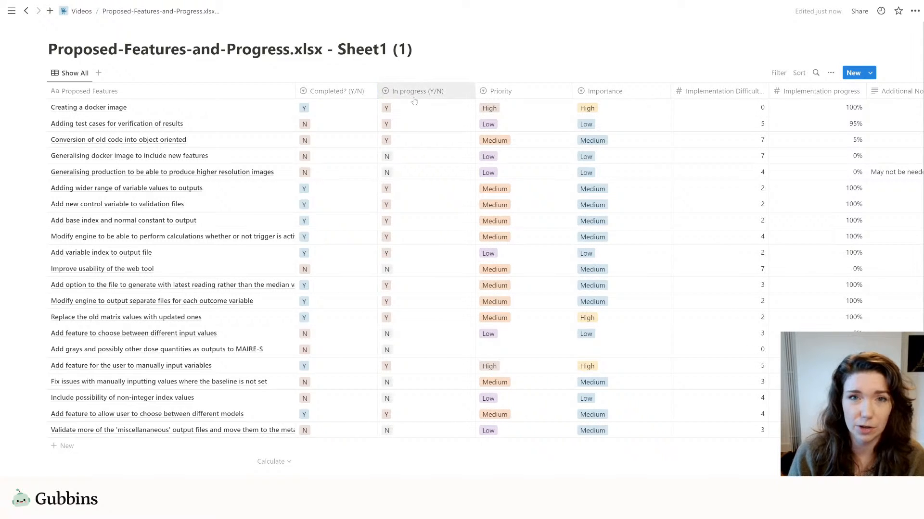
{"action": "left_click", "coordinate": [357, 92]}
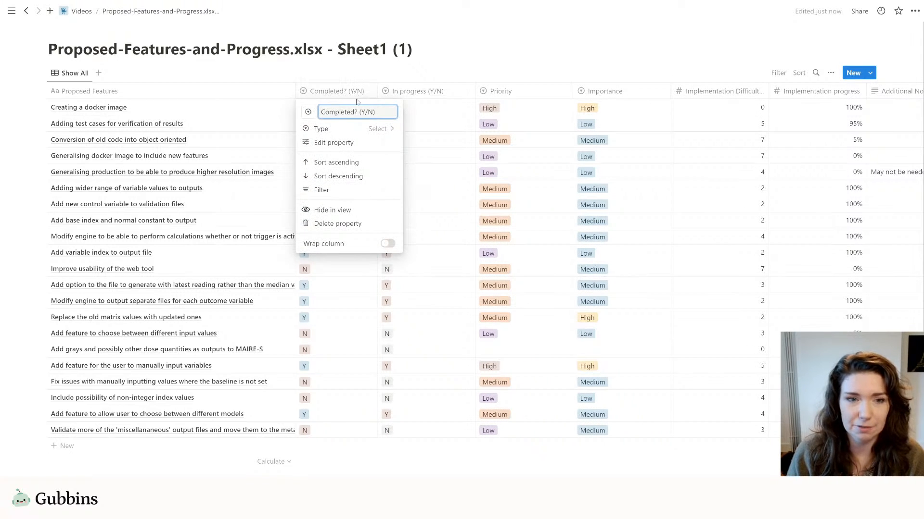
{"action": "left_click", "coordinate": [367, 130]}
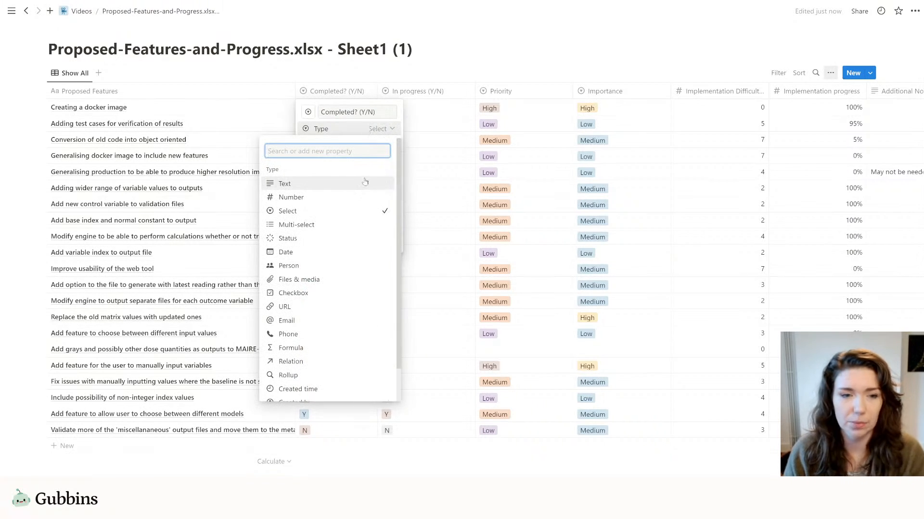
{"action": "left_click", "coordinate": [295, 239]}
Step: Move the Y option of the Completed? (Y/N) property into the Complete group and remove the default Done option
{"action": "left_click", "coordinate": [357, 92]}
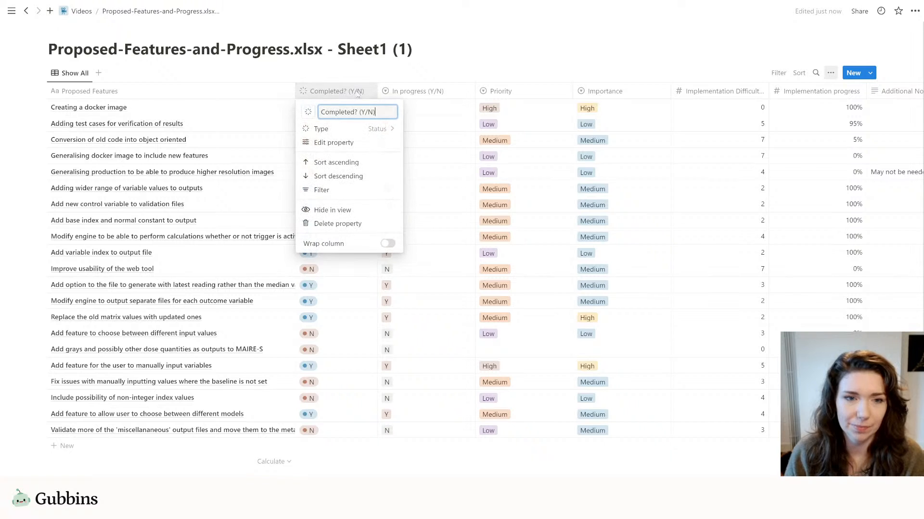
{"action": "left_click", "coordinate": [333, 142]}
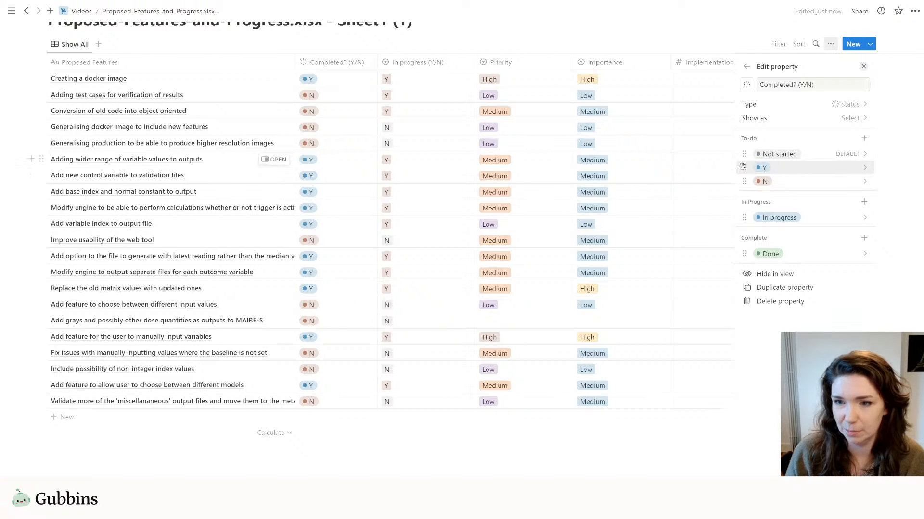
{"action": "left_click_drag", "start_coordinate": [744, 168], "coordinate": [751, 244]}
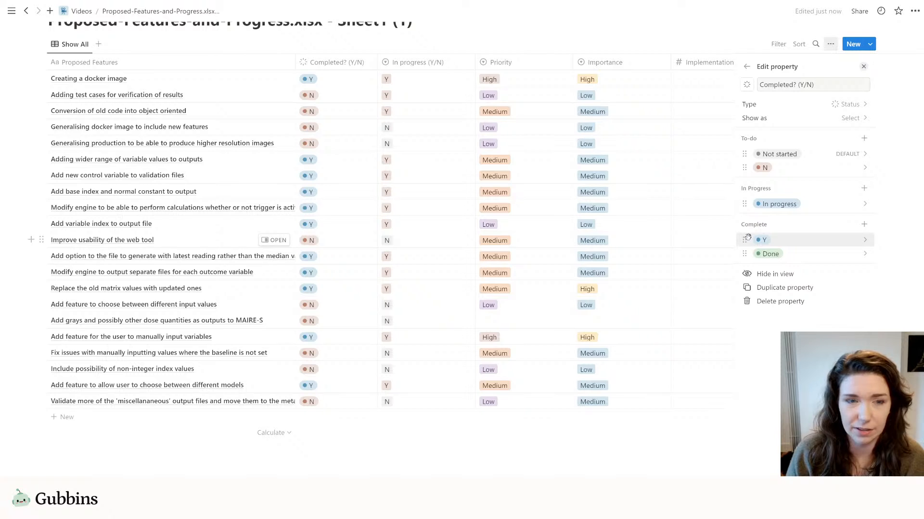
{"action": "left_click", "coordinate": [865, 254]}
{"action": "left_click", "coordinate": [800, 293]}
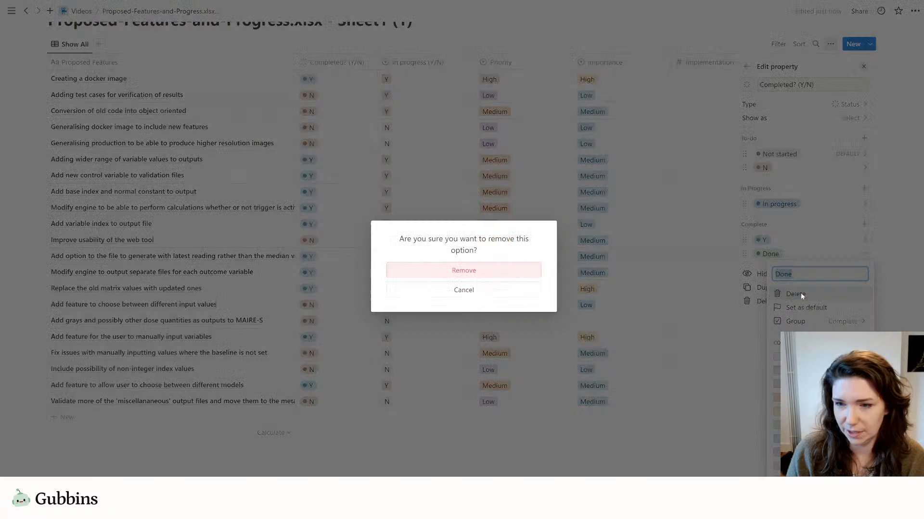
{"action": "left_click", "coordinate": [492, 271]}
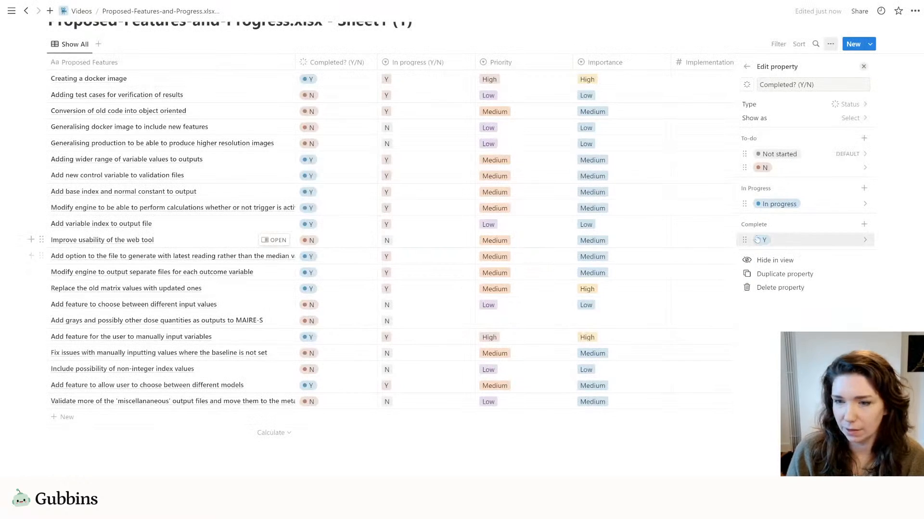
Step: Rename the Y option in the Complete group as Done and set its colour to green
{"action": "left_click", "coordinate": [757, 240]}
{"action": "type", "text": "Do"}
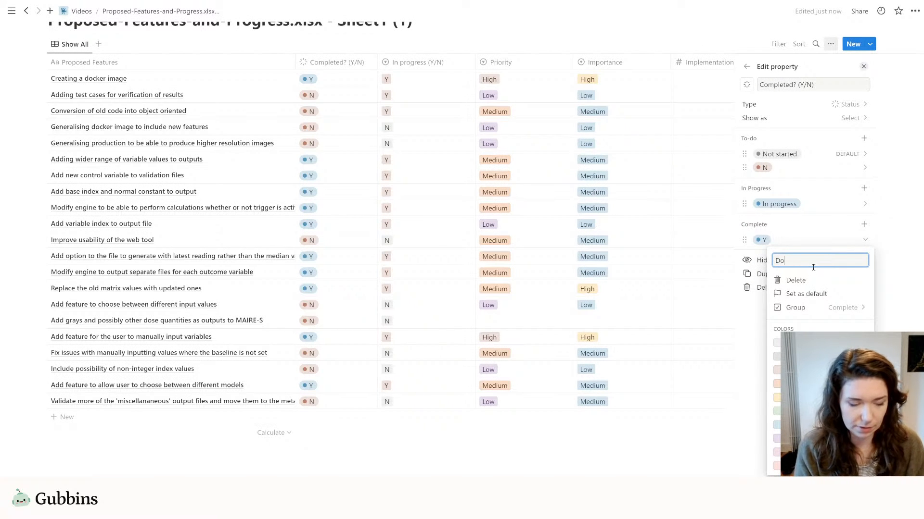
{"action": "type", "text": "ne"}
{"action": "key", "text": "Return"}
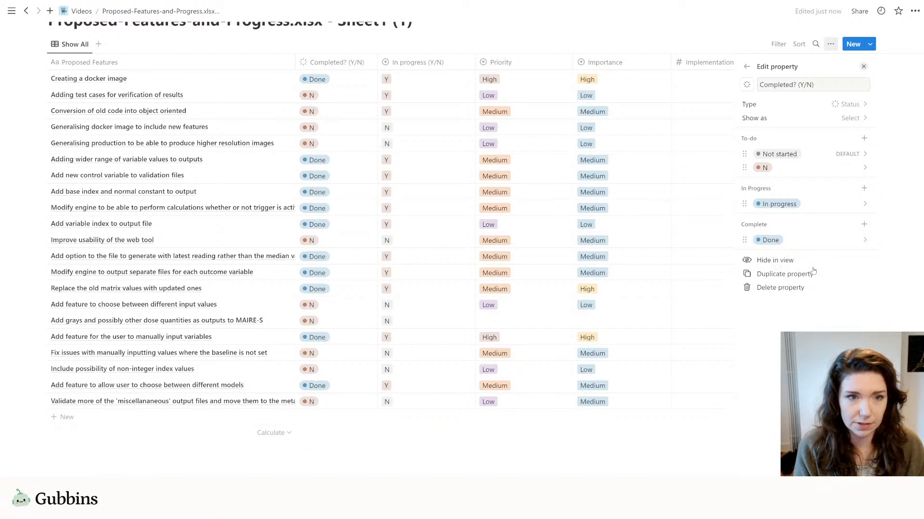
{"action": "left_click", "coordinate": [866, 244]}
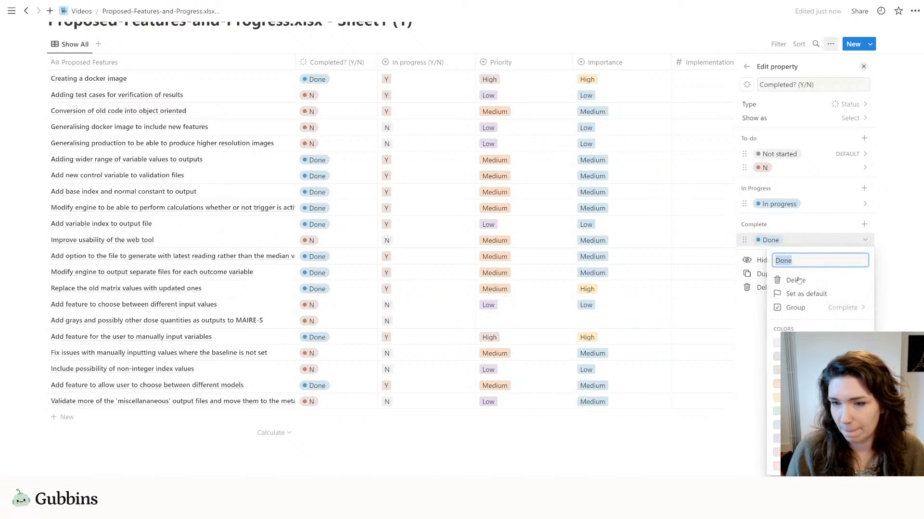
{"action": "left_click", "coordinate": [888, 329]}
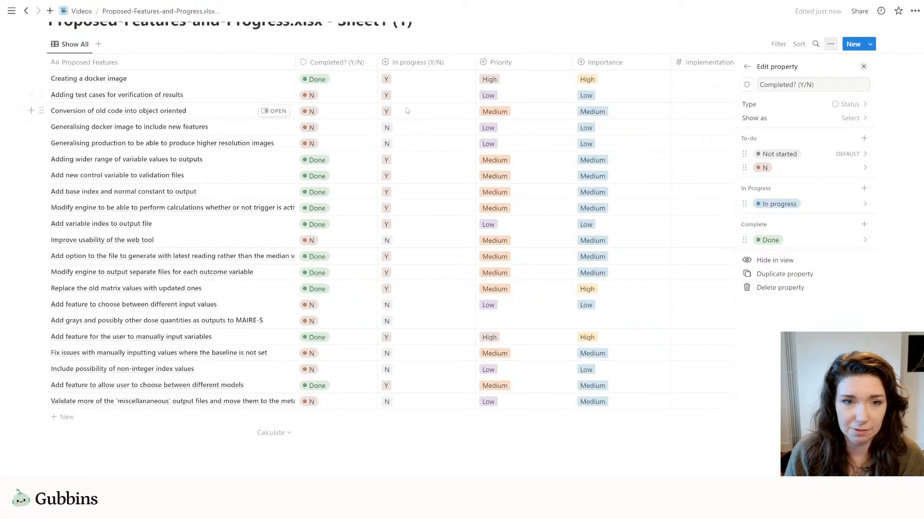
Step: Set the Completed? (Y/N) status to In progress for "Adding test cases for verification of results" and "Conversion of old code into object oriented"
{"action": "left_click", "coordinate": [352, 95]}
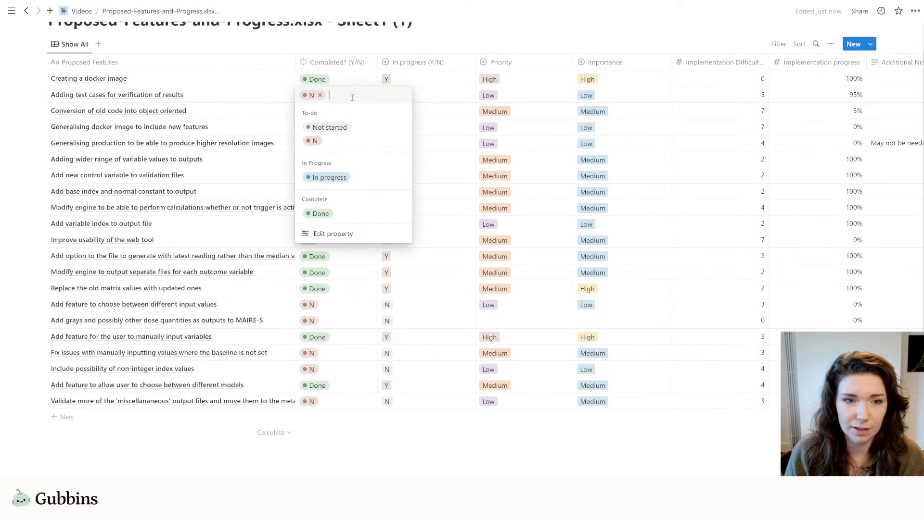
{"action": "left_click", "coordinate": [367, 180]}
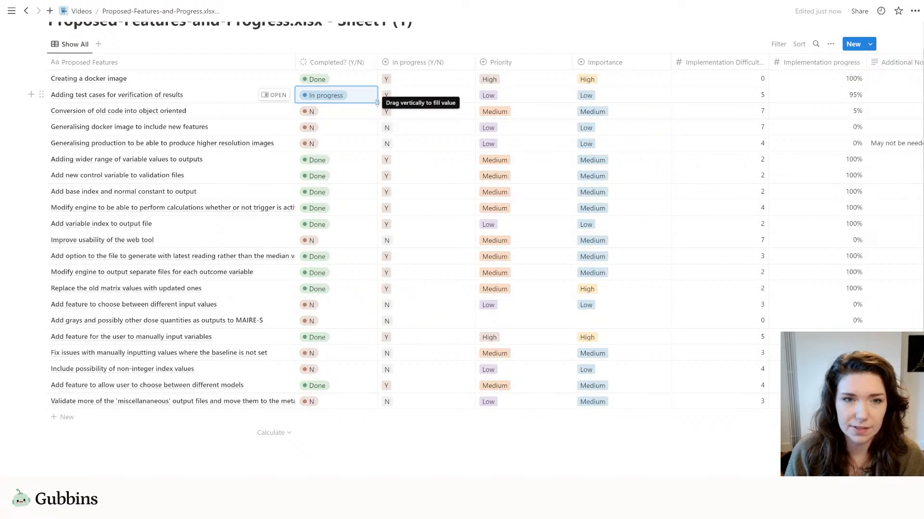
{"action": "mouse_move", "coordinate": [377, 103]}
{"action": "left_mouse_down"}
{"action": "mouse_move", "coordinate": [374, 126]}
{"action": "mouse_move", "coordinate": [373, 115]}
{"action": "left_mouse_up"}
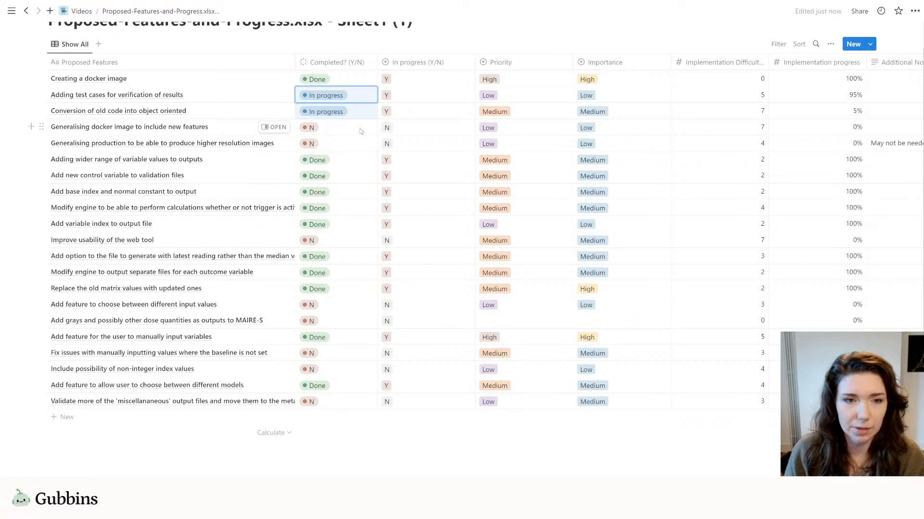
Step: Rename the N option in the To-do group of the Completed? (Y/N) property as Not
{"action": "left_click", "coordinate": [361, 64]}
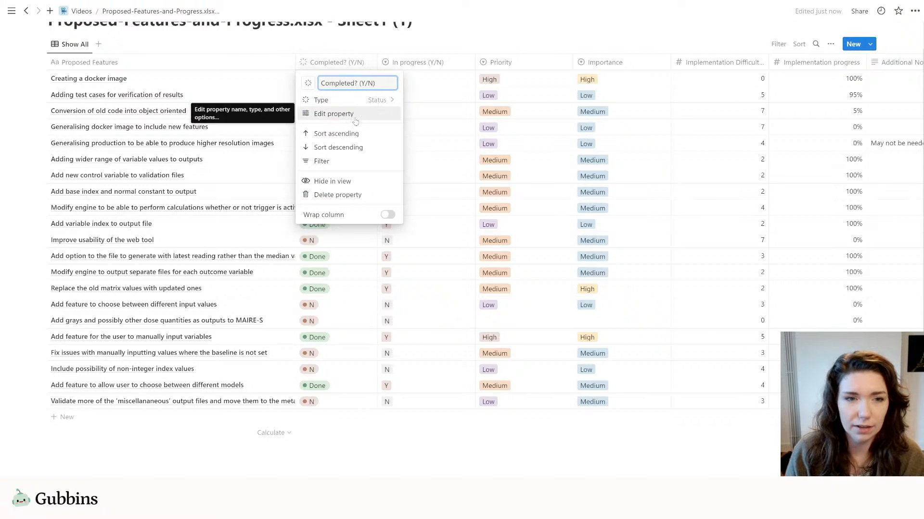
{"action": "left_click", "coordinate": [357, 114]}
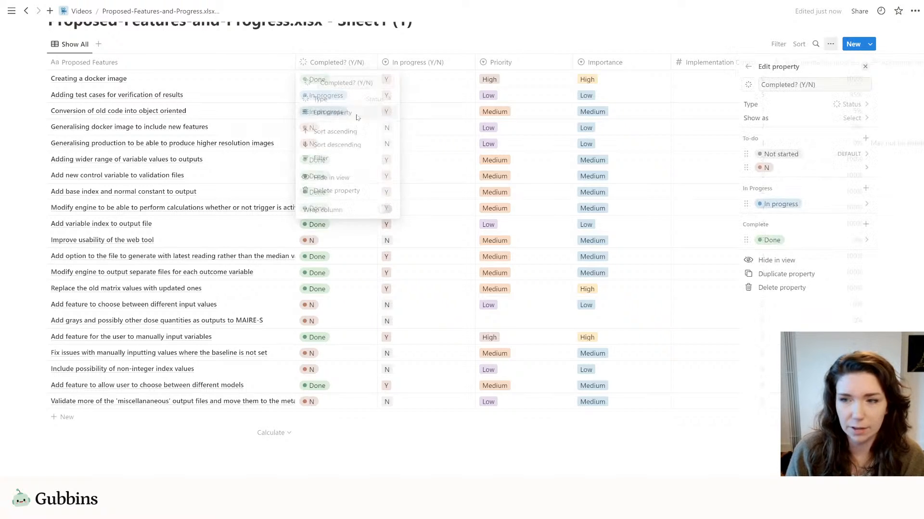
{"action": "left_click", "coordinate": [836, 167]}
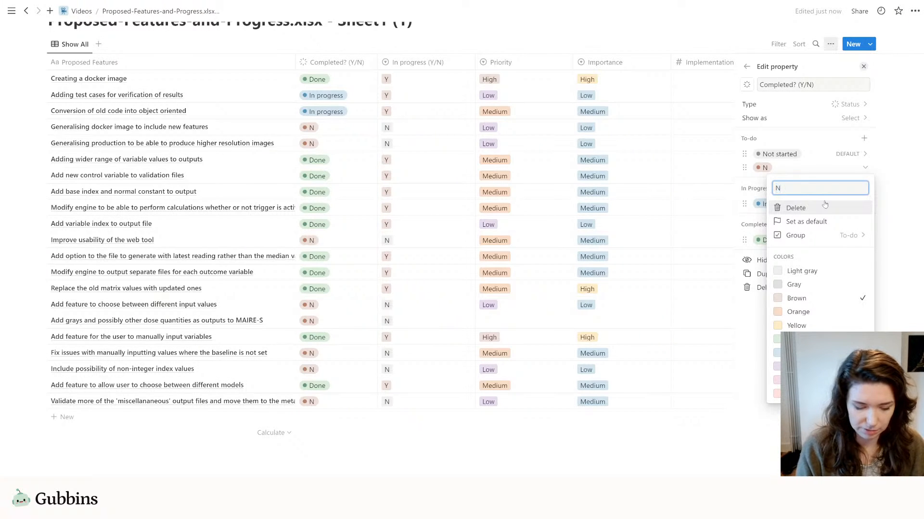
{"action": "type", "text": "Not"}
{"action": "key", "text": "Return"}
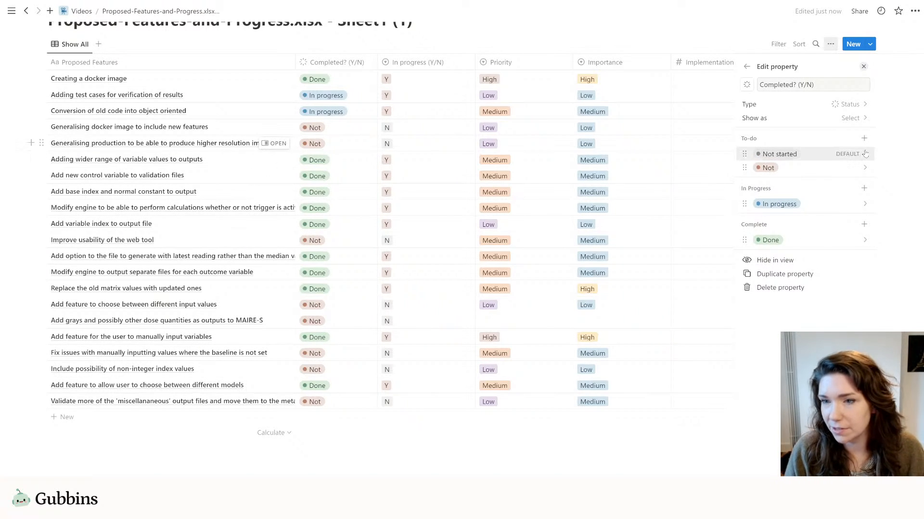
{"action": "left_click", "coordinate": [815, 154]}
{"action": "left_click", "coordinate": [894, 162]}
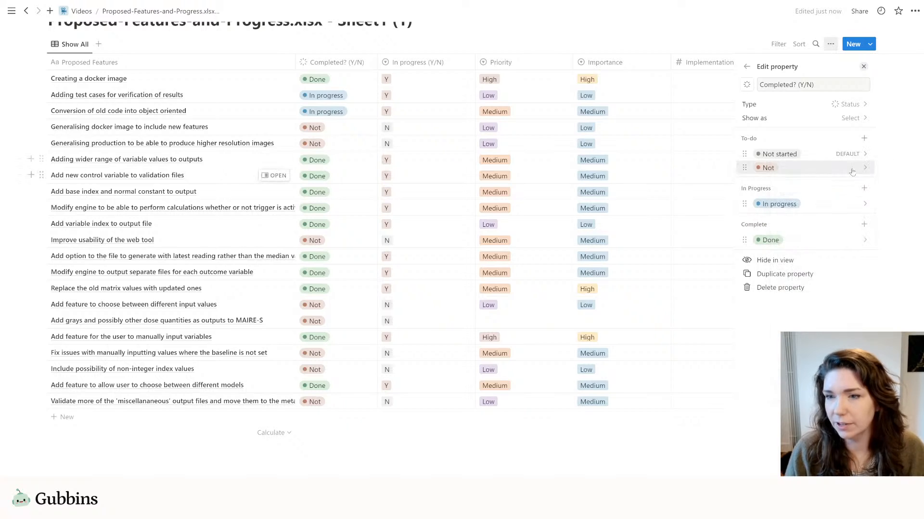
Step: Make Not the default status of Completed? (Y/N) and delete the original Not started option
{"action": "left_click", "coordinate": [827, 168]}
{"action": "left_click", "coordinate": [827, 223]}
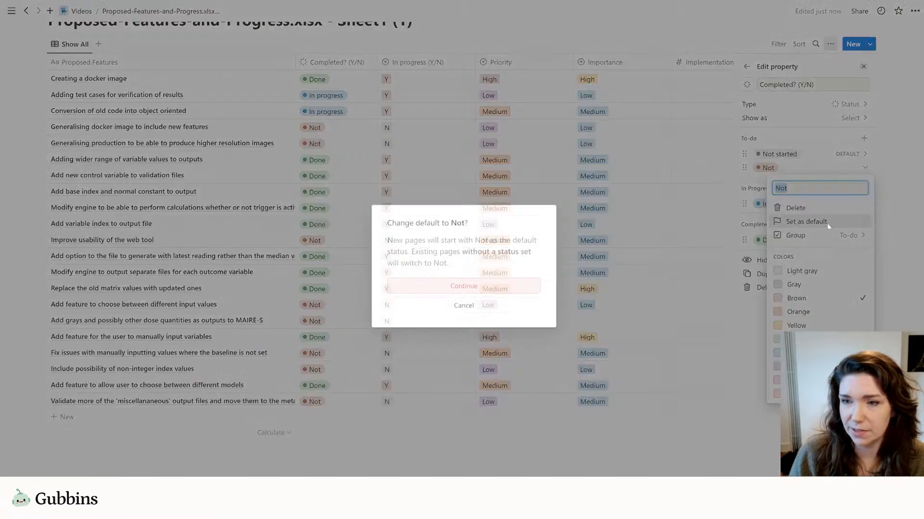
{"action": "left_click", "coordinate": [470, 290]}
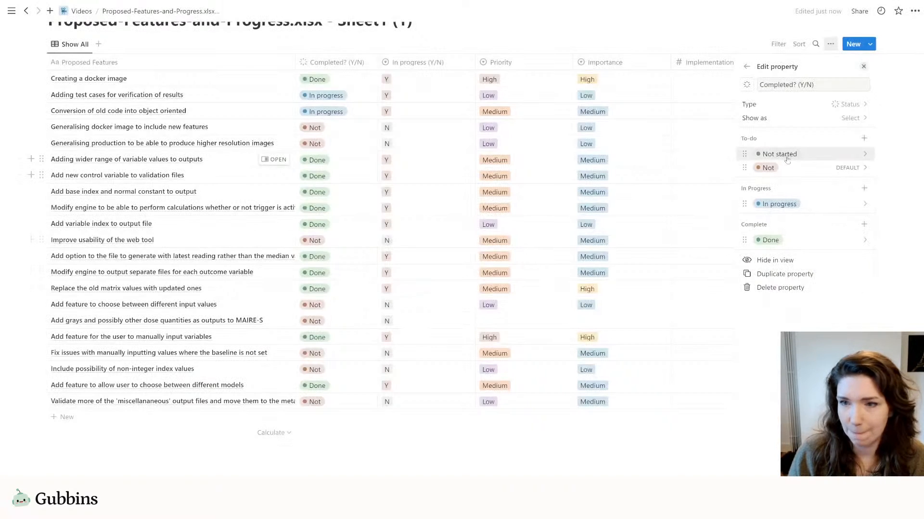
{"action": "left_click", "coordinate": [862, 153]}
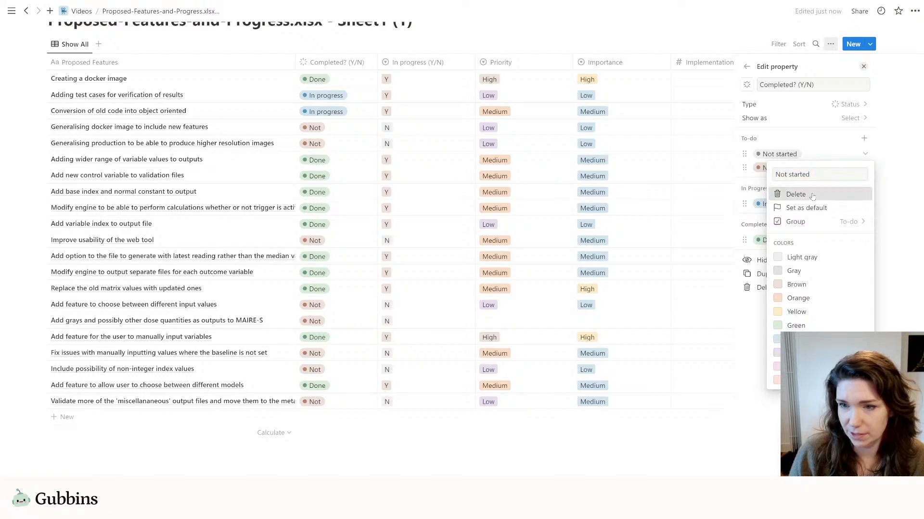
{"action": "left_click", "coordinate": [795, 194]}
{"action": "left_click", "coordinate": [451, 277]}
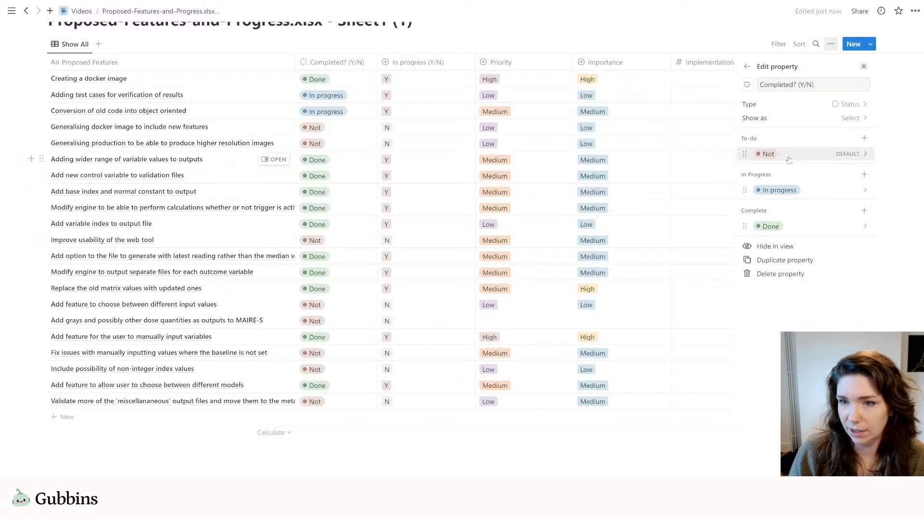
Step: Set the Not option's colour to light gray and rename it as Not started
{"action": "left_click", "coordinate": [864, 154]}
{"action": "left_click", "coordinate": [800, 258]}
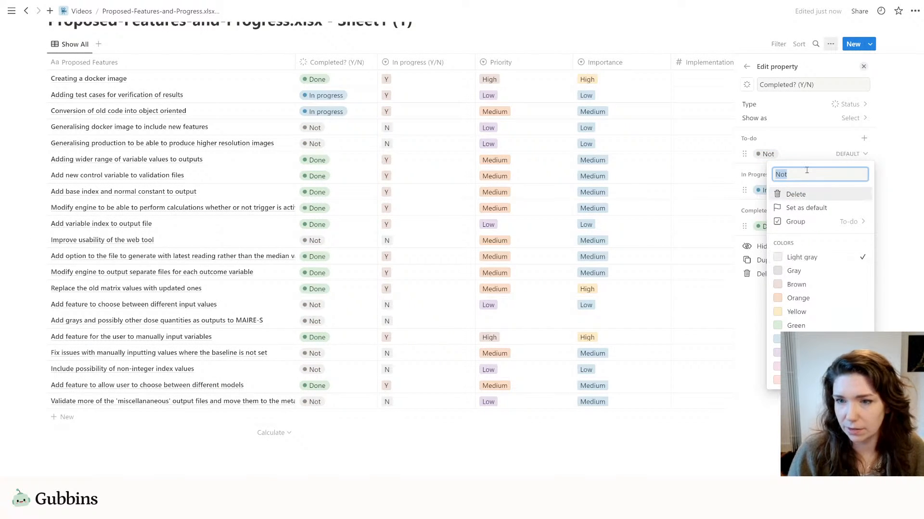
{"action": "type", "text": "started"}
{"action": "key", "text": "Return"}
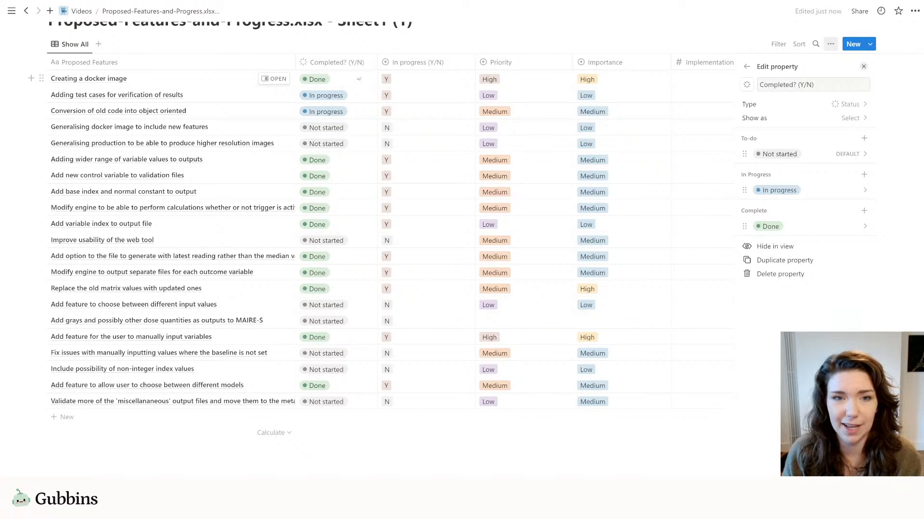
Step: Delete the In progress (Y/N) property from the database
{"action": "left_click", "coordinate": [418, 62]}
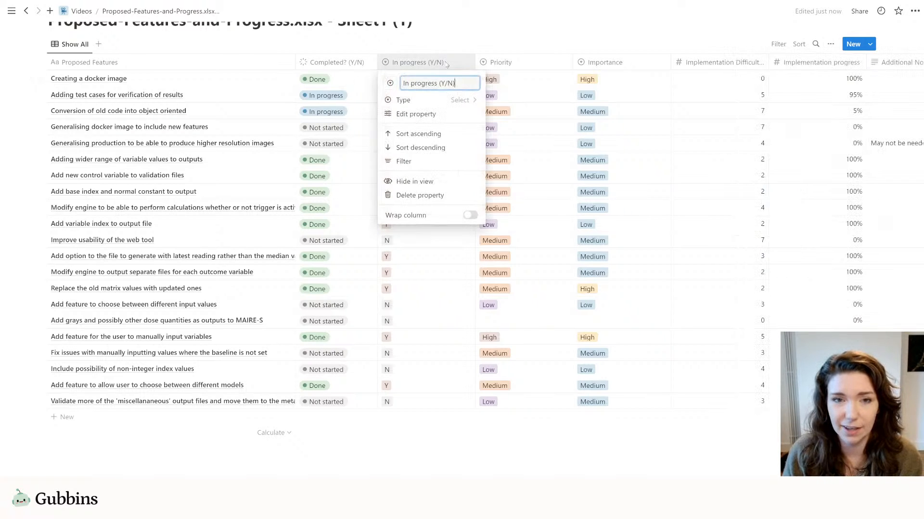
{"action": "left_click", "coordinate": [420, 195]}
{"action": "left_click", "coordinate": [496, 279]}
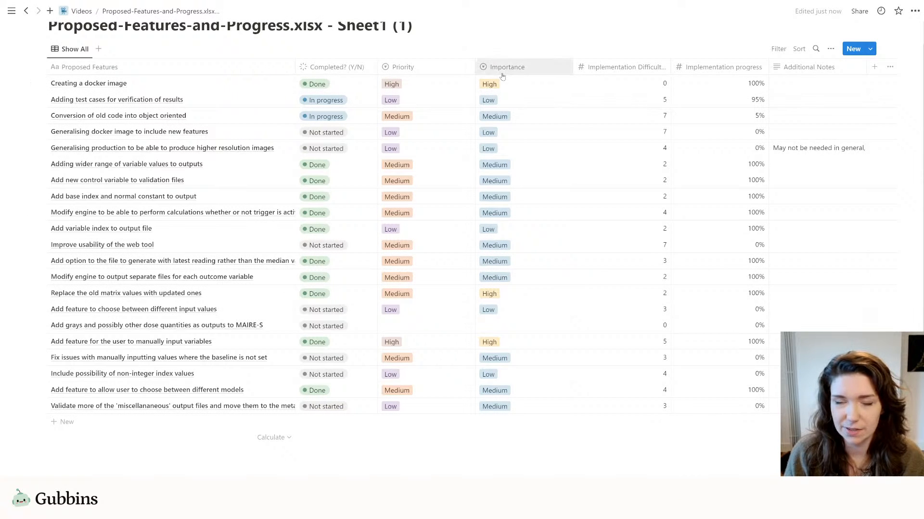
Step: Set the colour of the Priority property's High option to red
{"action": "left_click", "coordinate": [436, 71]}
{"action": "left_click", "coordinate": [423, 119]}
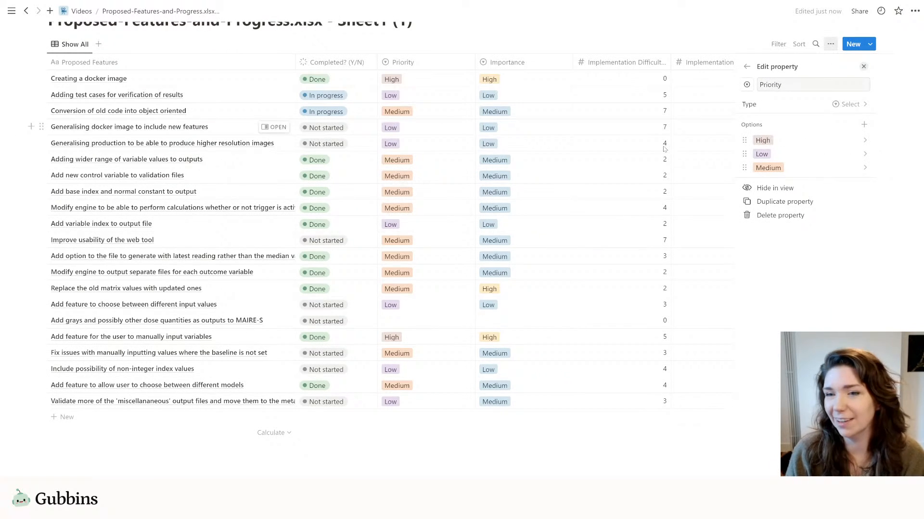
{"action": "left_click", "coordinate": [850, 140]}
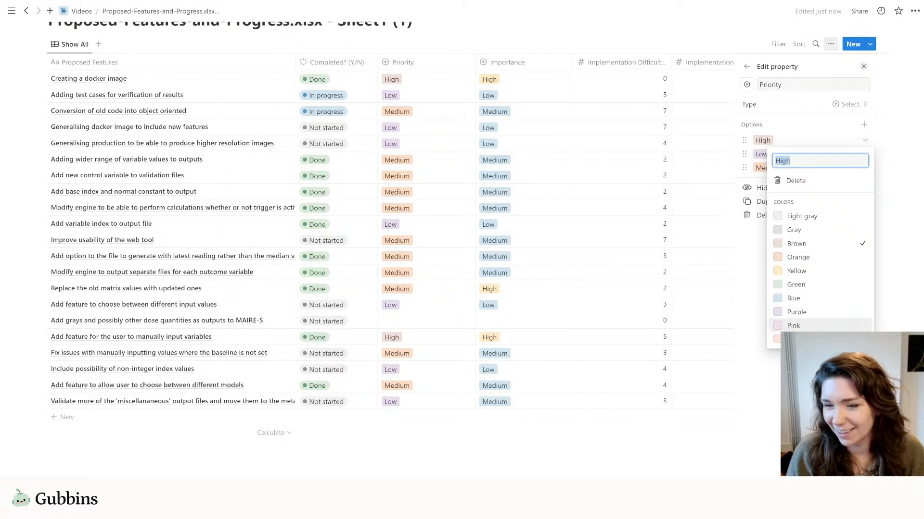
{"action": "left_click", "coordinate": [816, 339]}
{"action": "left_click", "coordinate": [912, 157]}
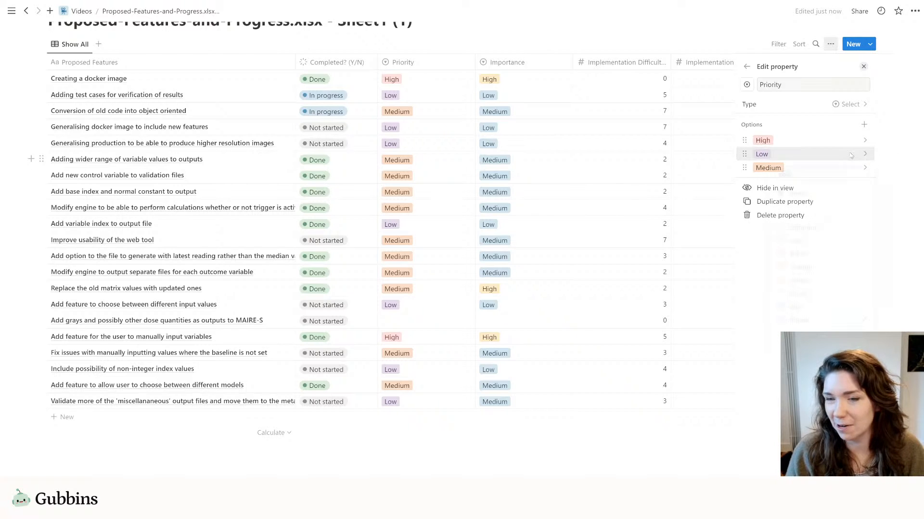
Step: Set the Priority property's Low option to green and move Medium above Low in the option order
{"action": "left_click", "coordinate": [853, 156]}
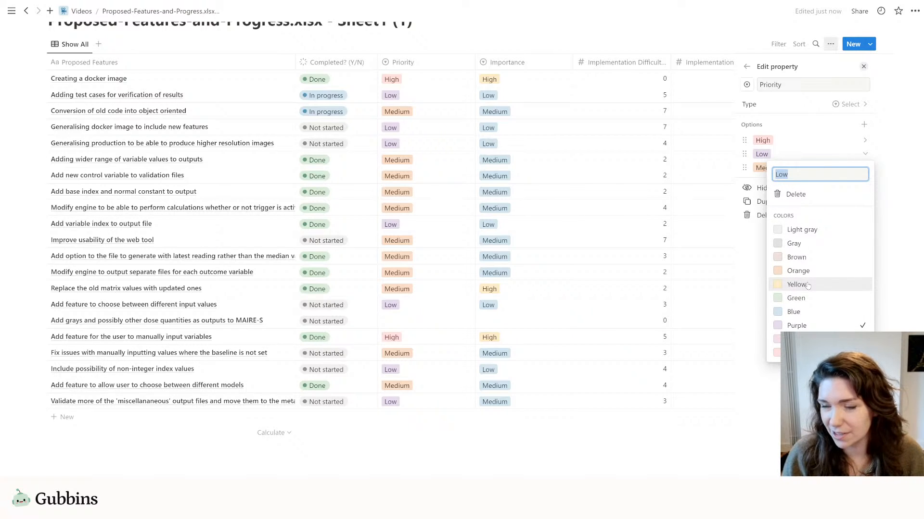
{"action": "left_click", "coordinate": [808, 286]}
{"action": "left_click", "coordinate": [797, 298]}
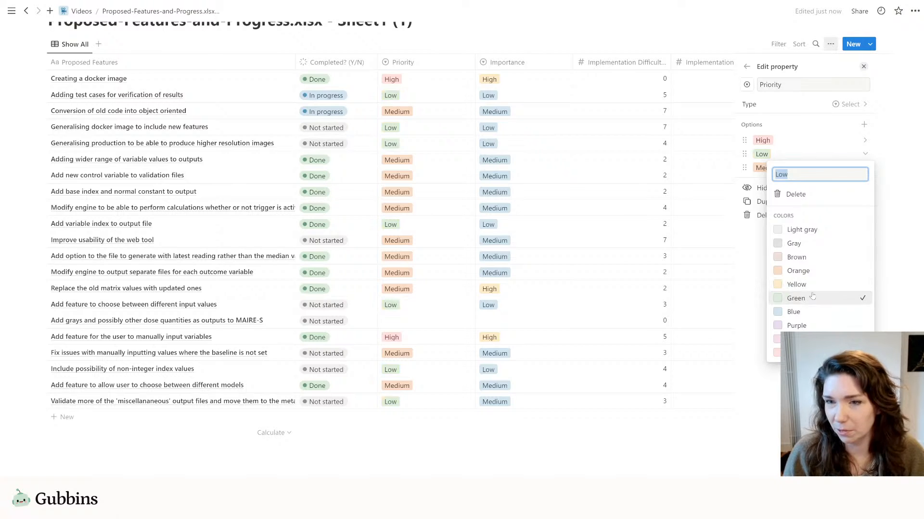
{"action": "key", "text": "Escape"}
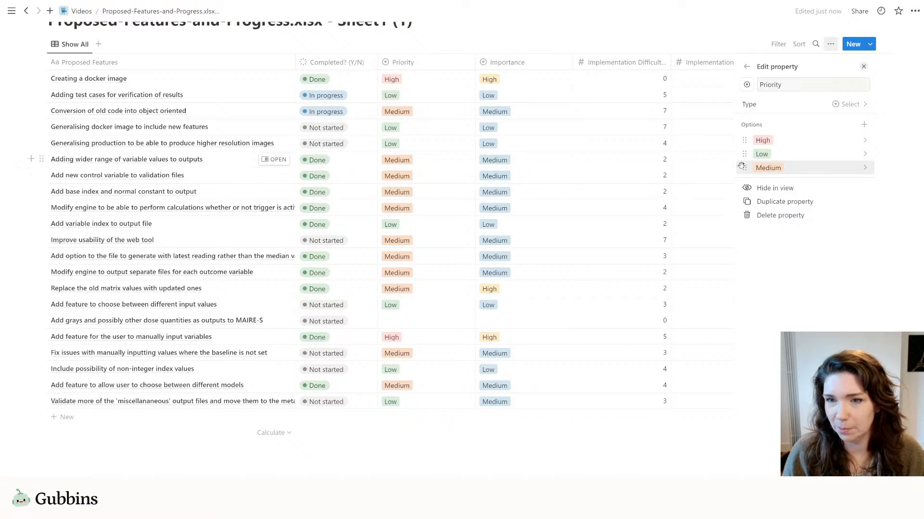
{"action": "left_click_drag", "start_coordinate": [783, 171], "coordinate": [776, 155]}
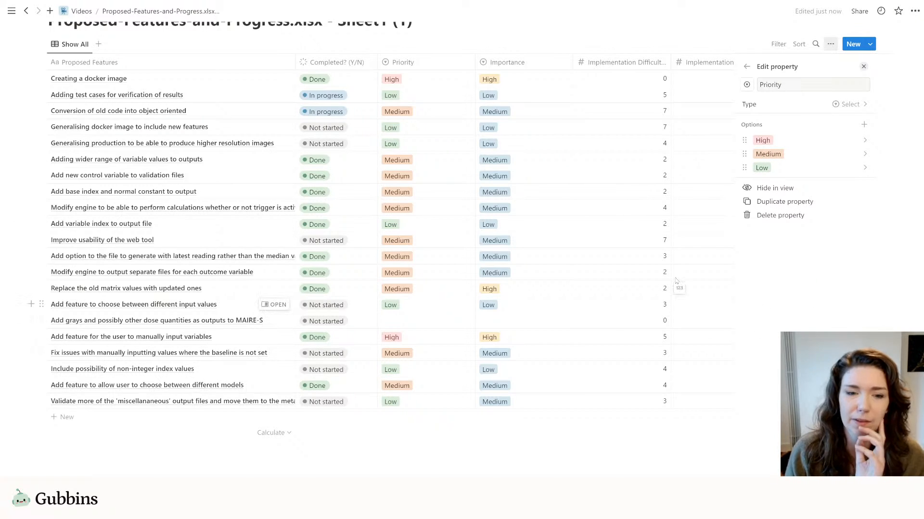
Step: Set the Importance property's High option to red and its Medium option to orange
{"action": "left_click", "coordinate": [545, 77]}
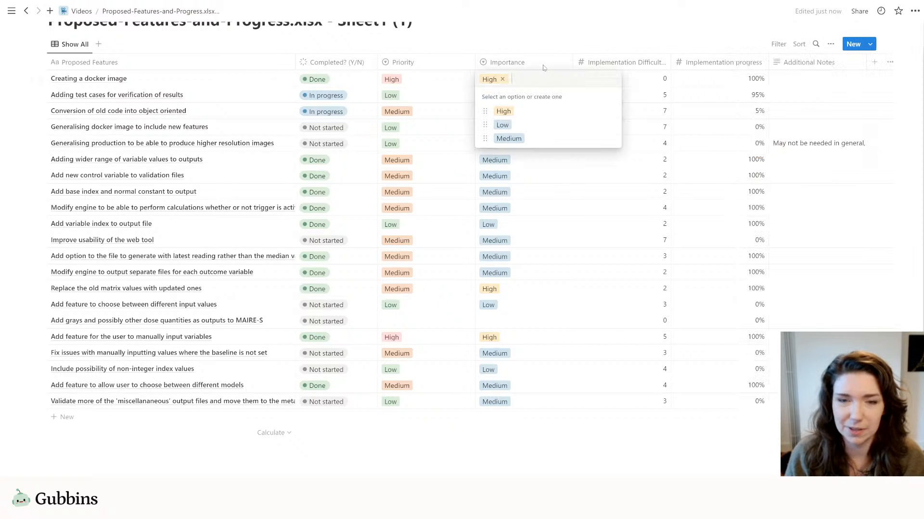
{"action": "left_click", "coordinate": [610, 111]}
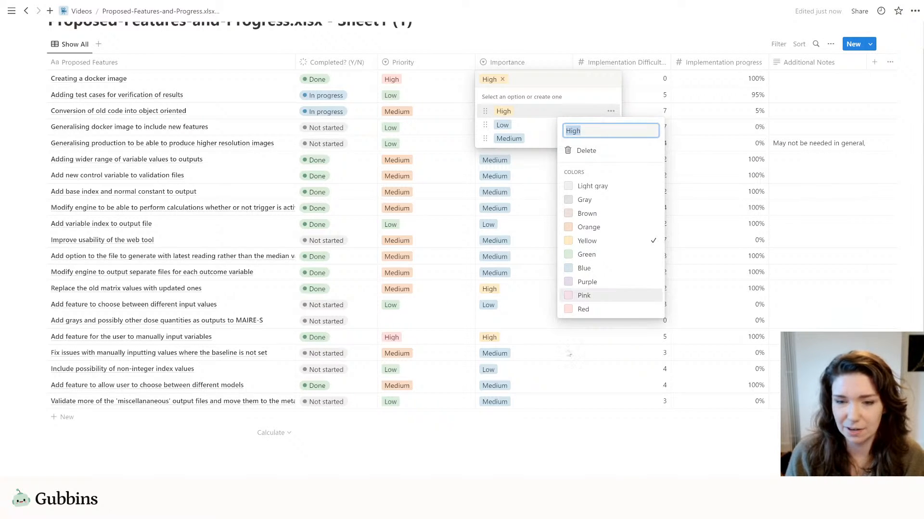
{"action": "left_click", "coordinate": [591, 310]}
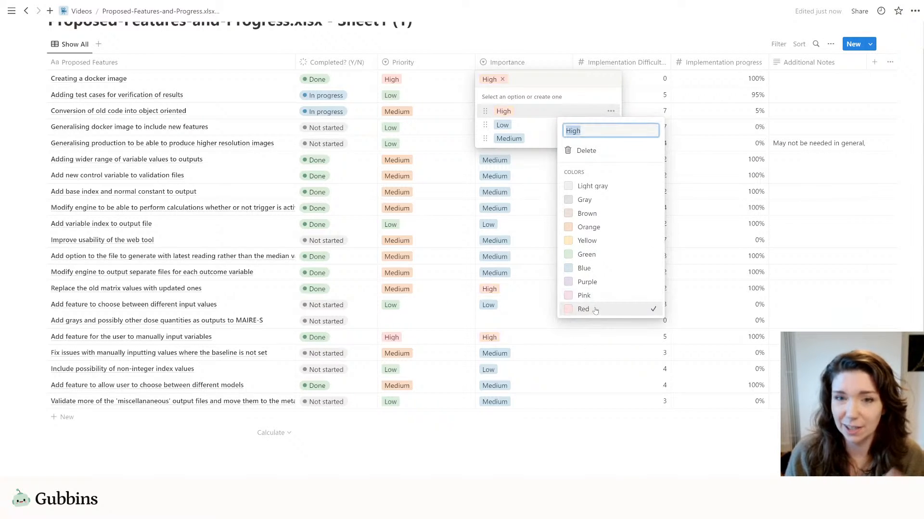
{"action": "left_click", "coordinate": [539, 127]}
{"action": "left_click", "coordinate": [610, 139]}
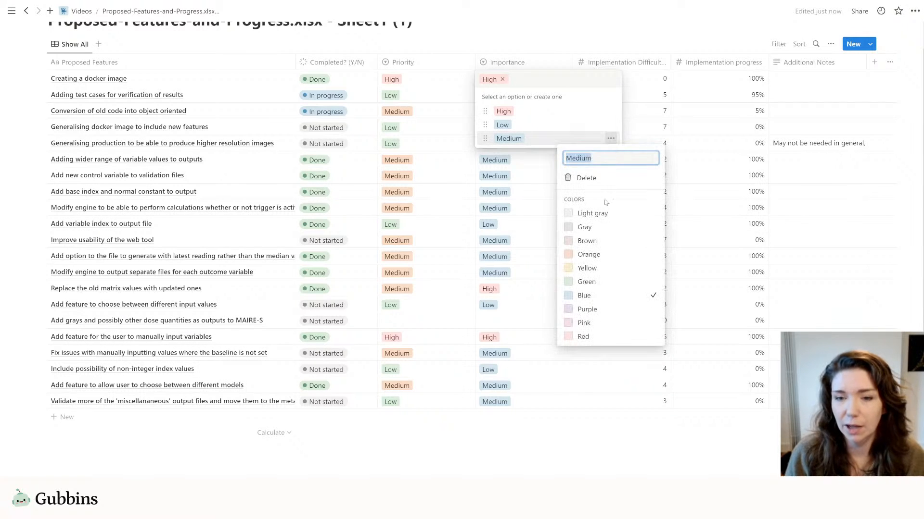
{"action": "left_click", "coordinate": [588, 256]}
{"action": "left_click", "coordinate": [607, 126]}
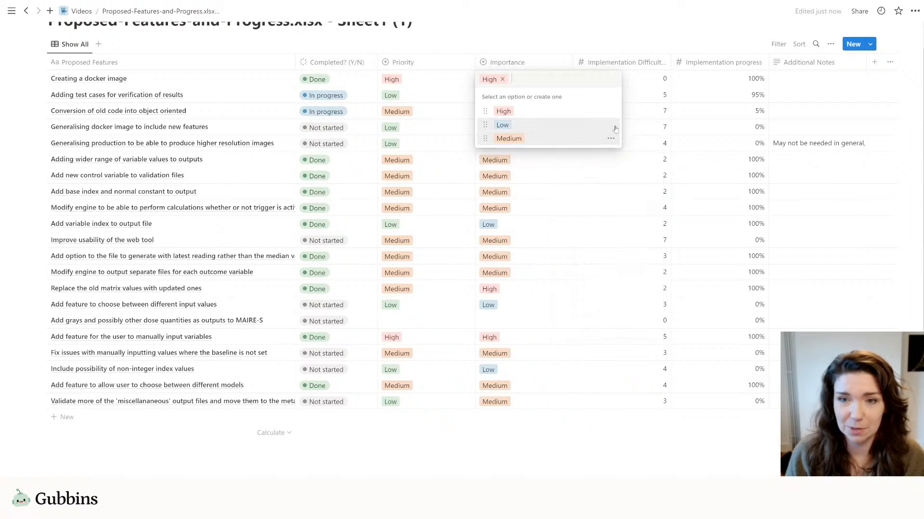
Step: Set the Importance property's Low option to green and move Medium above Low in the option order
{"action": "left_click", "coordinate": [610, 125]}
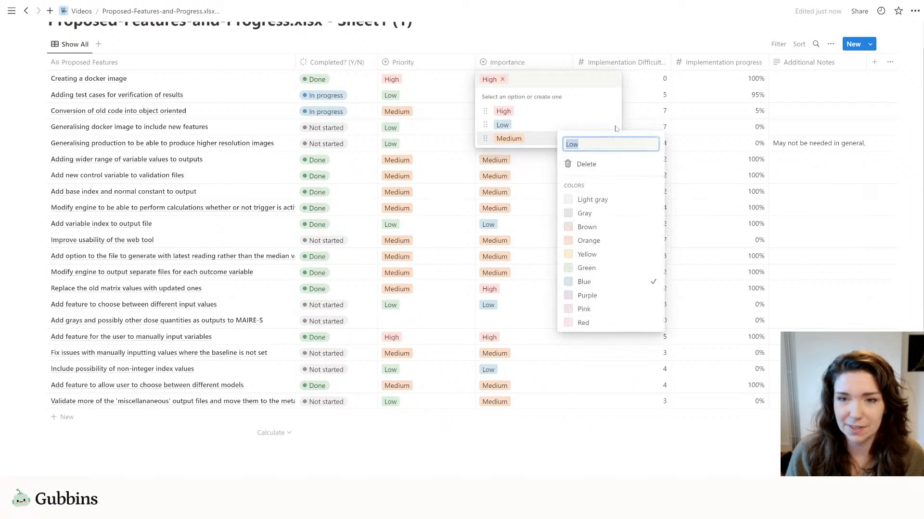
{"action": "left_click", "coordinate": [586, 269]}
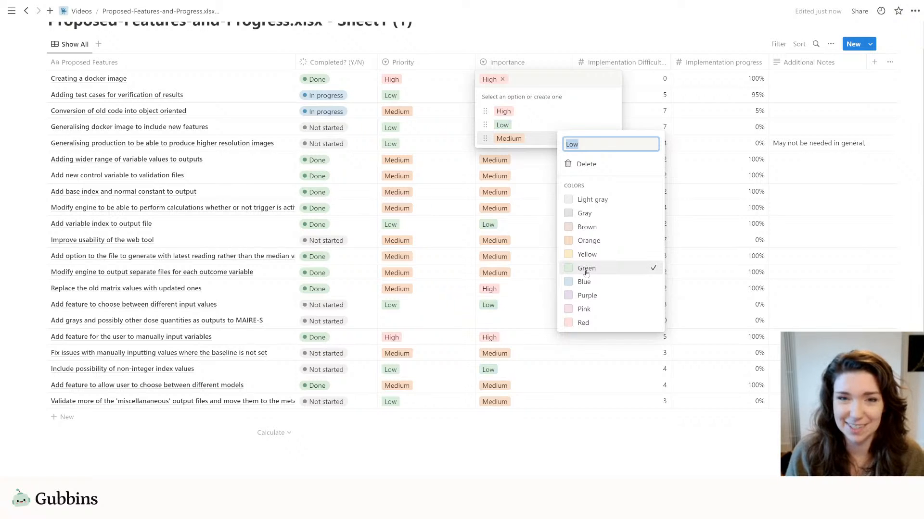
{"action": "left_click", "coordinate": [484, 125]}
{"action": "left_click_drag", "start_coordinate": [485, 138], "coordinate": [485, 122]}
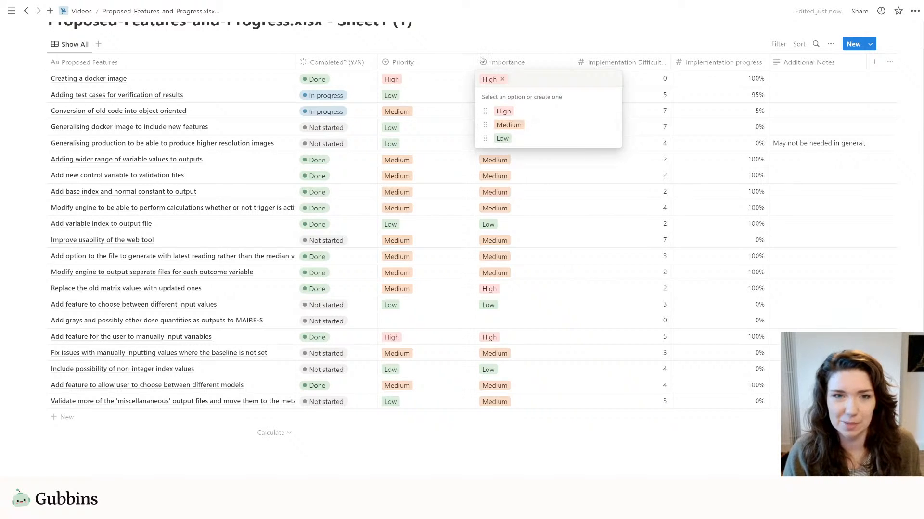
{"action": "key", "text": "Escape"}
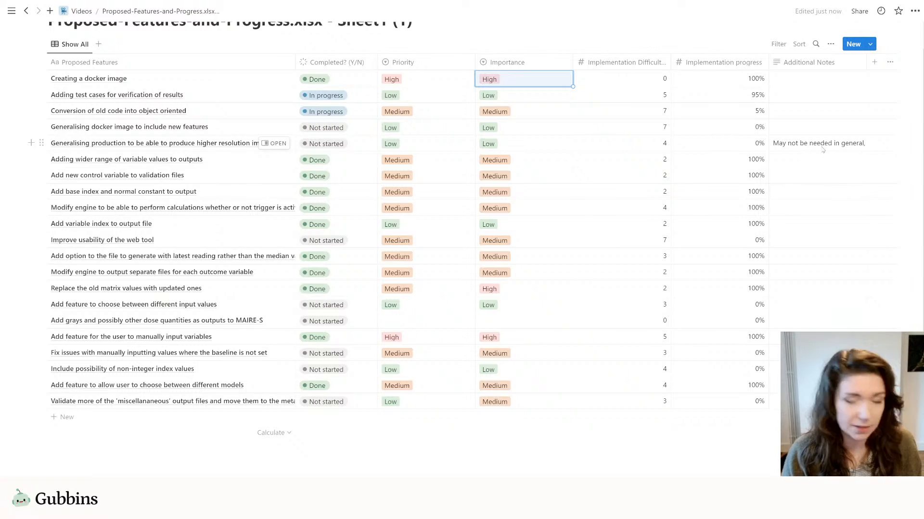
Step: Move the Additional Notes column directly after Proposed Features and widen it to show more of the text
{"action": "left_click_drag", "start_coordinate": [839, 61], "coordinate": [399, 62]}
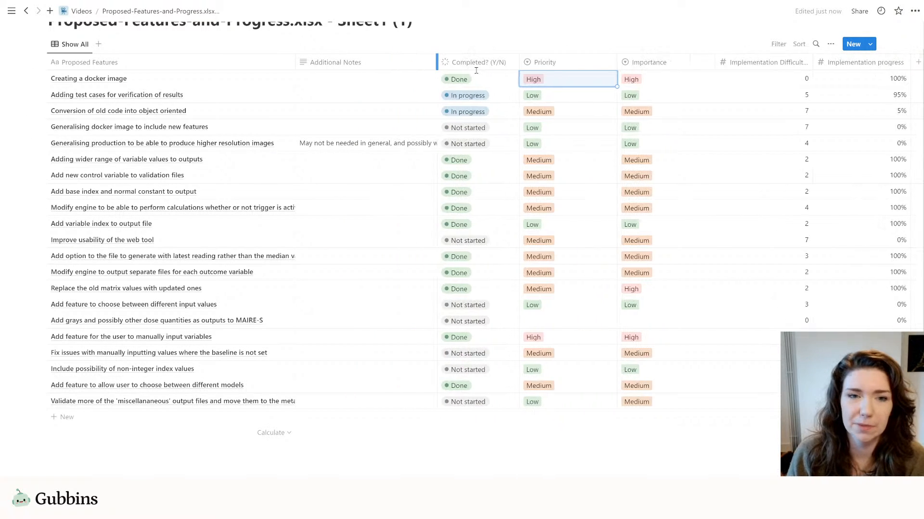
{"action": "mouse_move", "coordinate": [476, 70]}
{"action": "left_mouse_down"}
{"action": "mouse_move", "coordinate": [515, 65]}
{"action": "mouse_move", "coordinate": [482, 65]}
{"action": "left_mouse_up"}
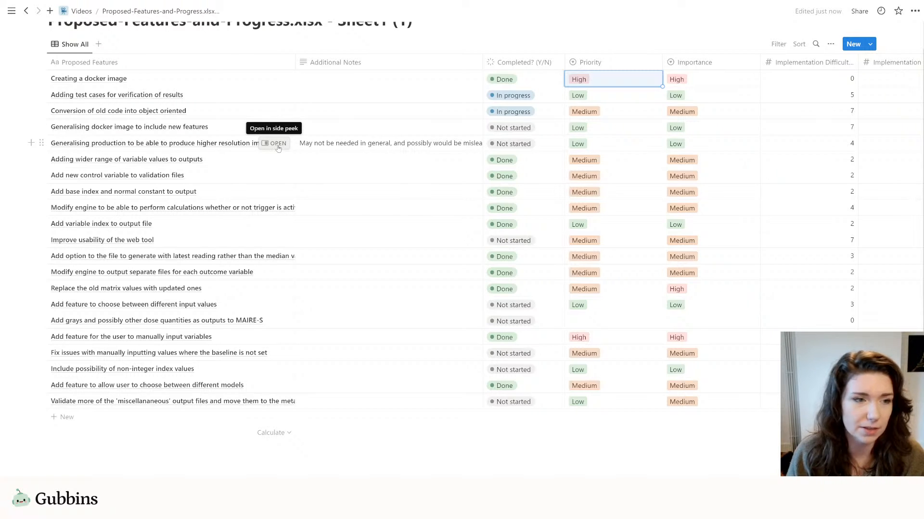
Step: Open the "Generalising production to be able to produce higher resolution images" entry and copy its Additional Notes text into the page body
{"action": "left_click", "coordinate": [278, 145]}
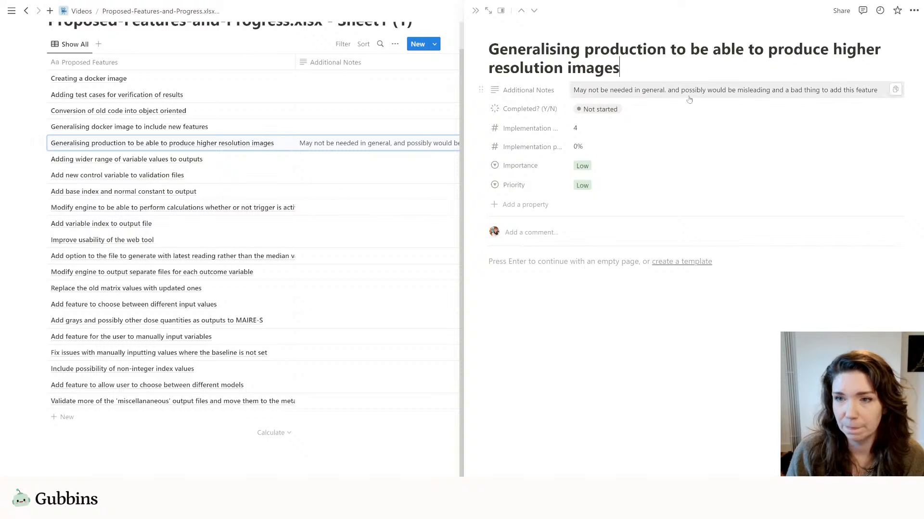
{"action": "left_click", "coordinate": [600, 91]}
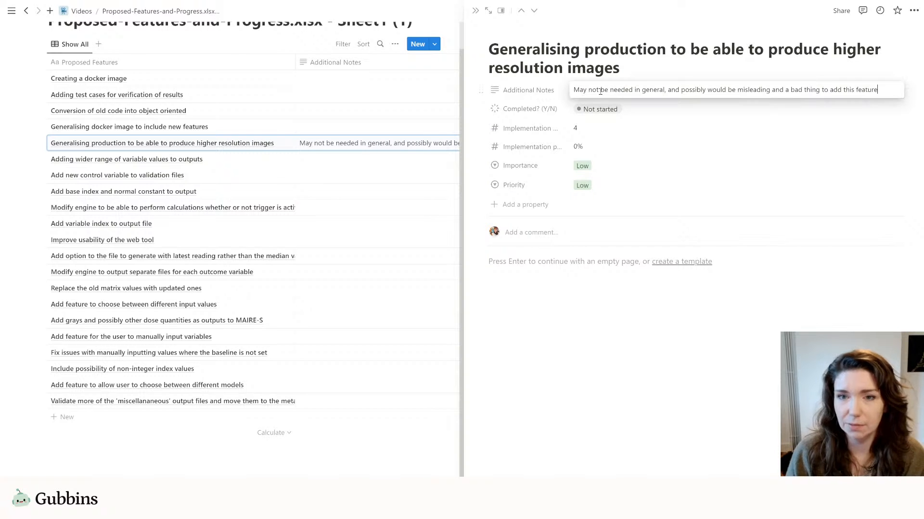
{"action": "key", "text": "ctrl+a"}
{"action": "key", "text": "ctrl+c"}
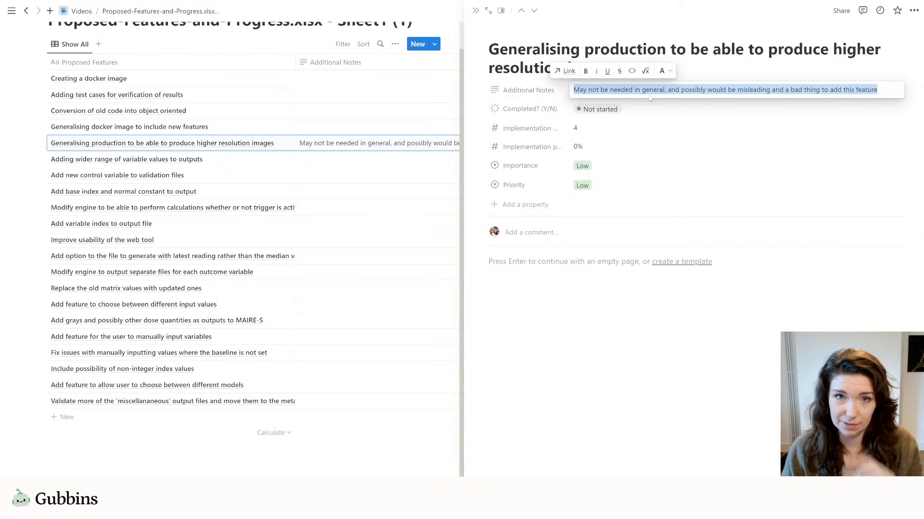
{"action": "left_click", "coordinate": [602, 330]}
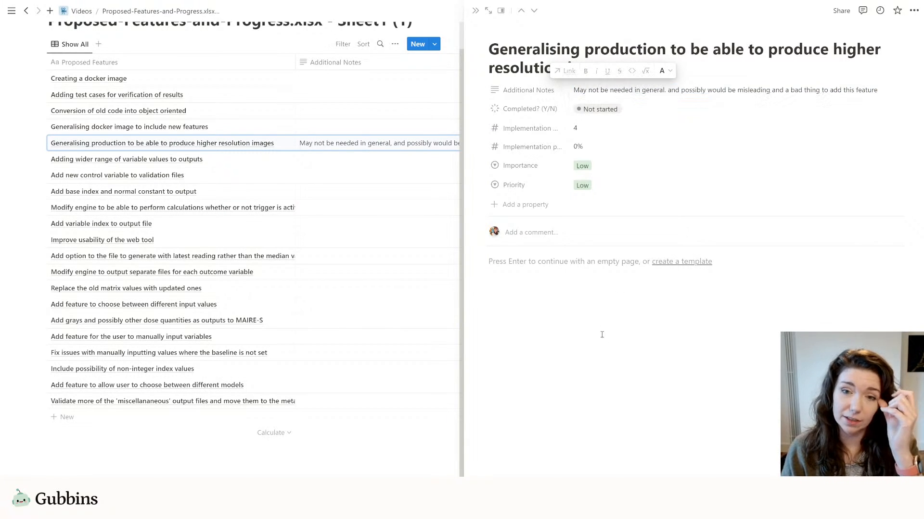
{"action": "left_click", "coordinate": [548, 262]}
{"action": "key", "text": "ctrl+v"}
{"action": "key", "text": "Return"}
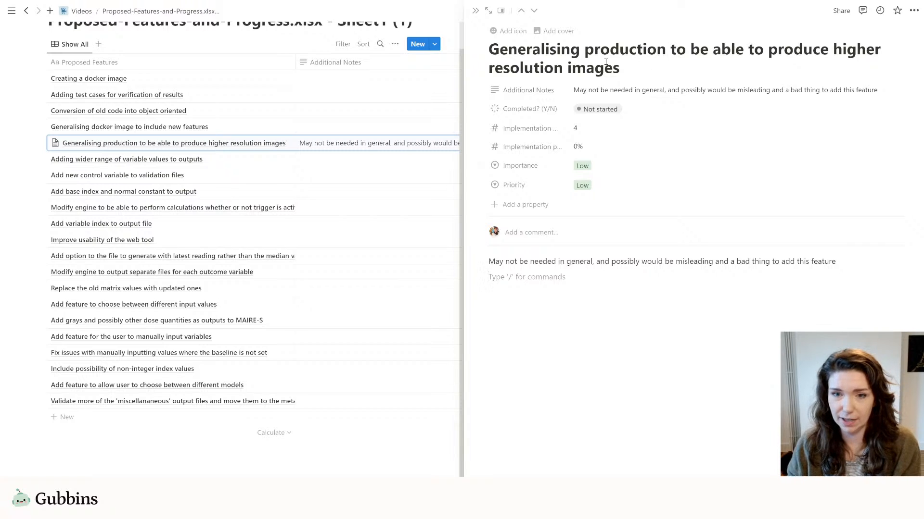
Step: Post the copied note as a comment on the page and add a turtle emoji reaction to it
{"action": "left_click", "coordinate": [548, 234]}
{"action": "key", "text": "ctrl+v"}
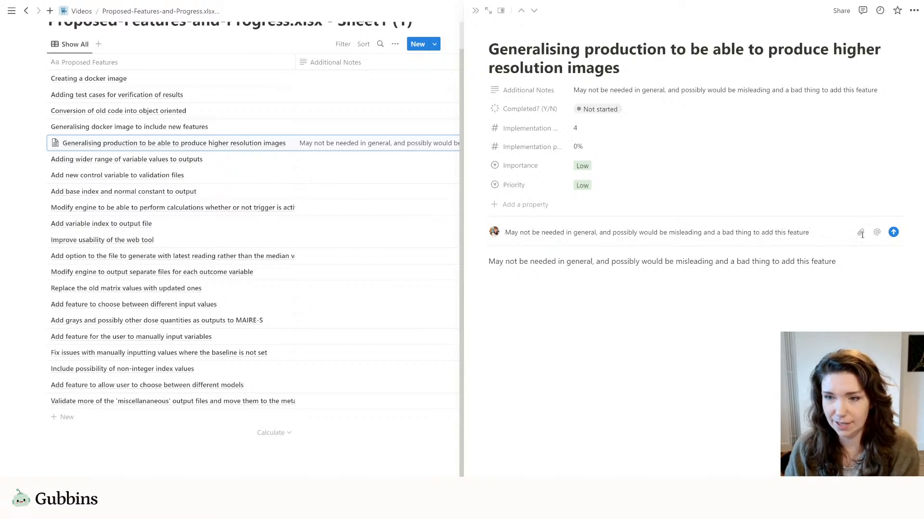
{"action": "left_click", "coordinate": [893, 233]}
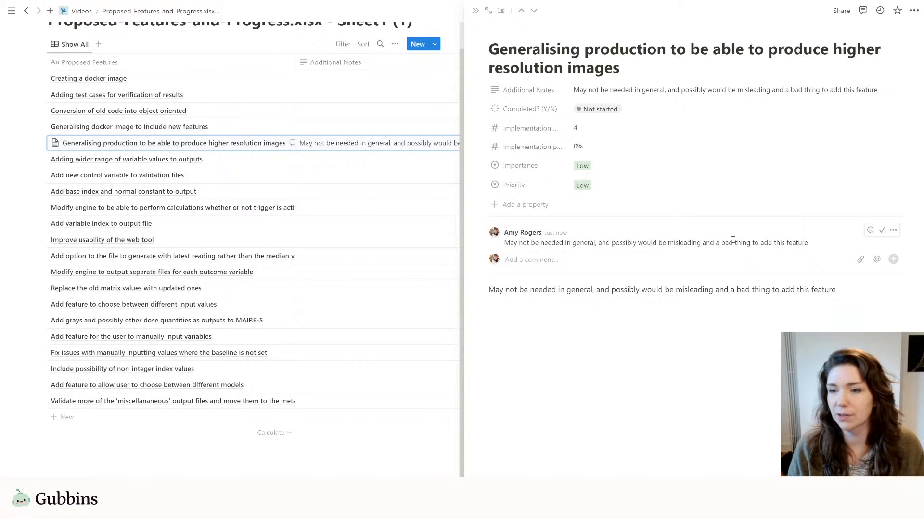
{"action": "left_click", "coordinate": [870, 231]}
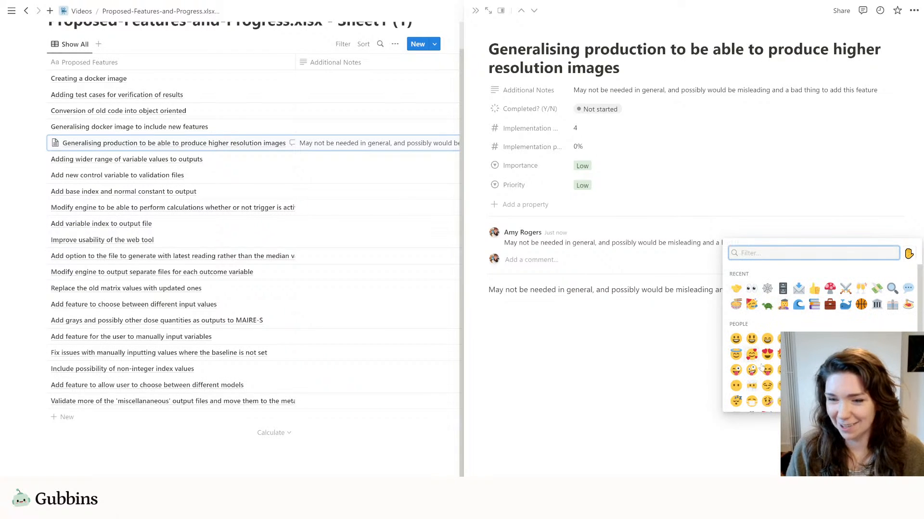
{"action": "left_click", "coordinate": [768, 305]}
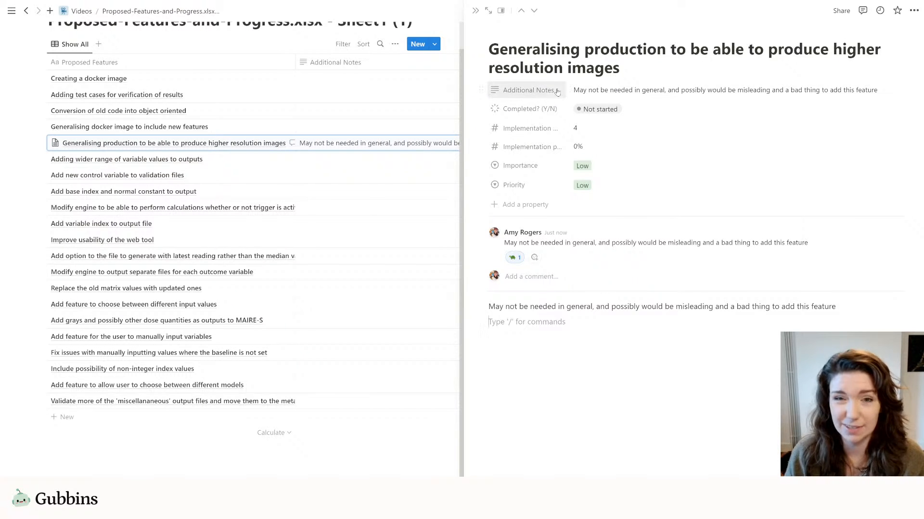
Step: Delete the Additional Notes property from the database and close the entry's page
{"action": "left_click", "coordinate": [482, 90]}
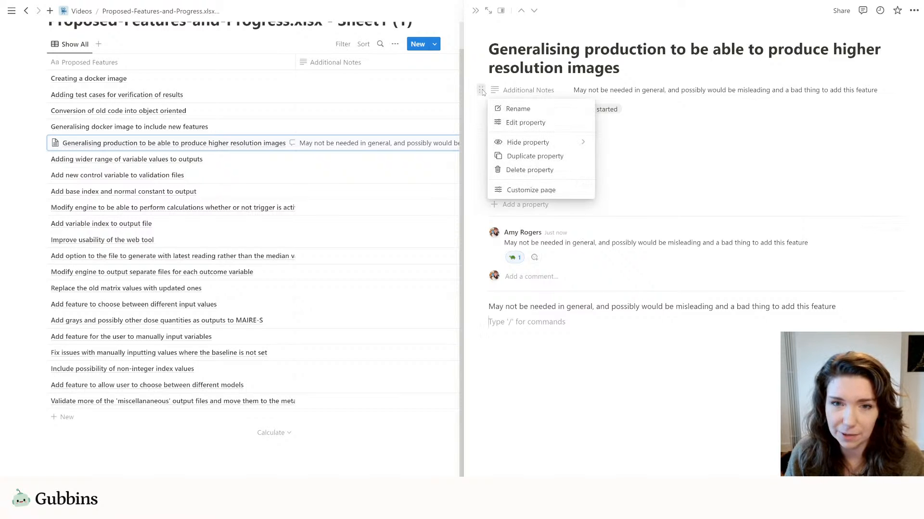
{"action": "left_click", "coordinate": [527, 169]}
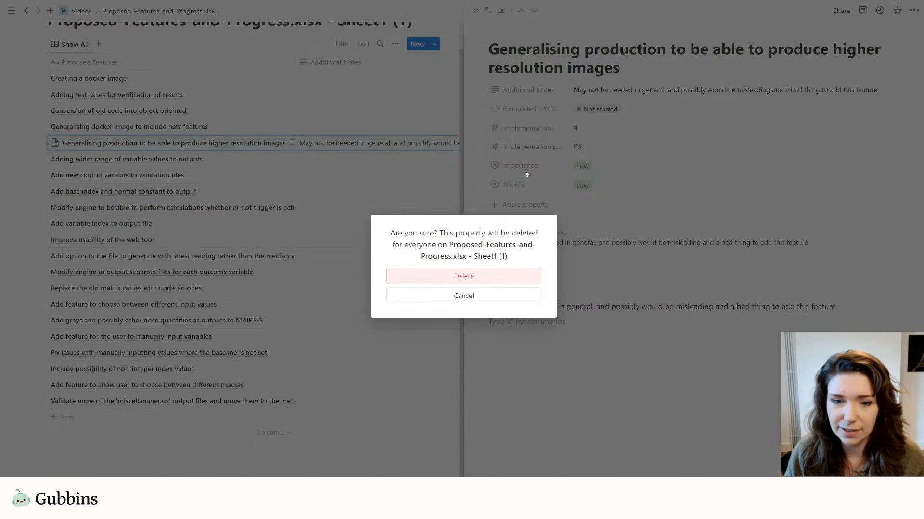
{"action": "left_click", "coordinate": [477, 284]}
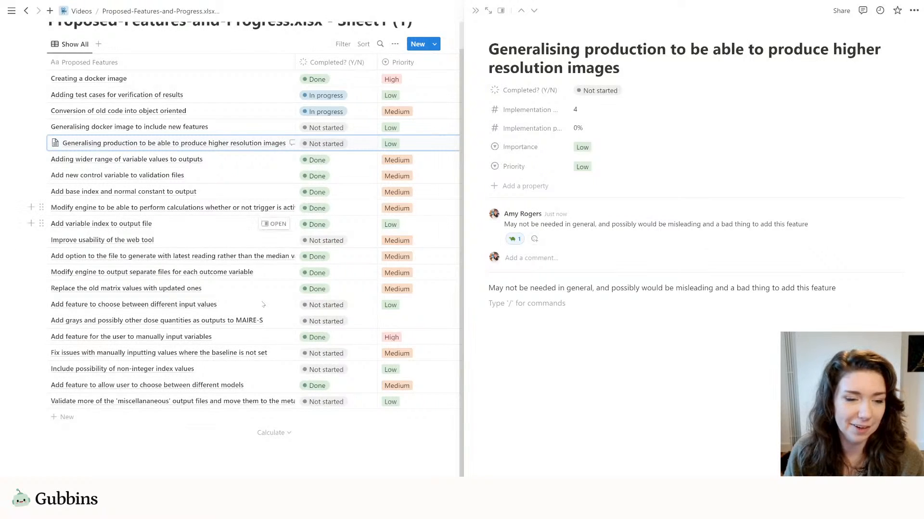
{"action": "key", "text": "Escape"}
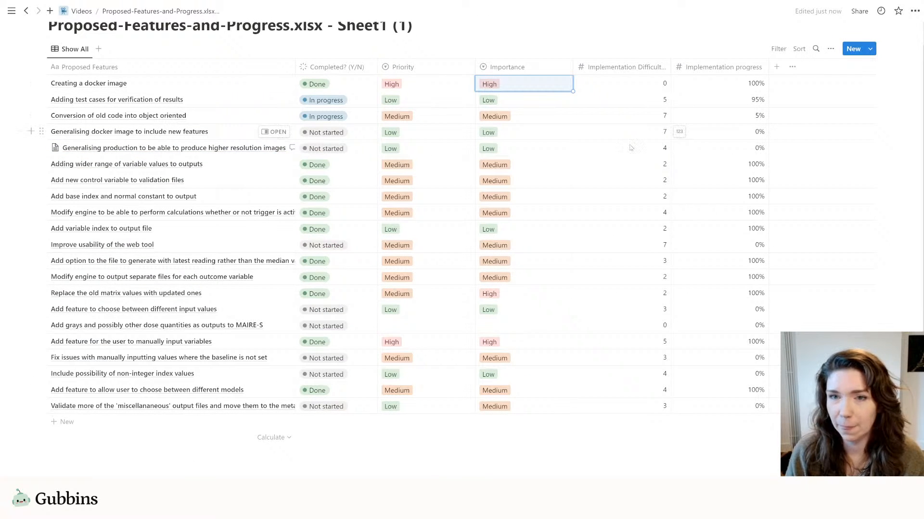
Step: Rename the Implementation Difficulty Estimate (x/10) property to "Difficulty (x/10)"
{"action": "left_click", "coordinate": [645, 70]}
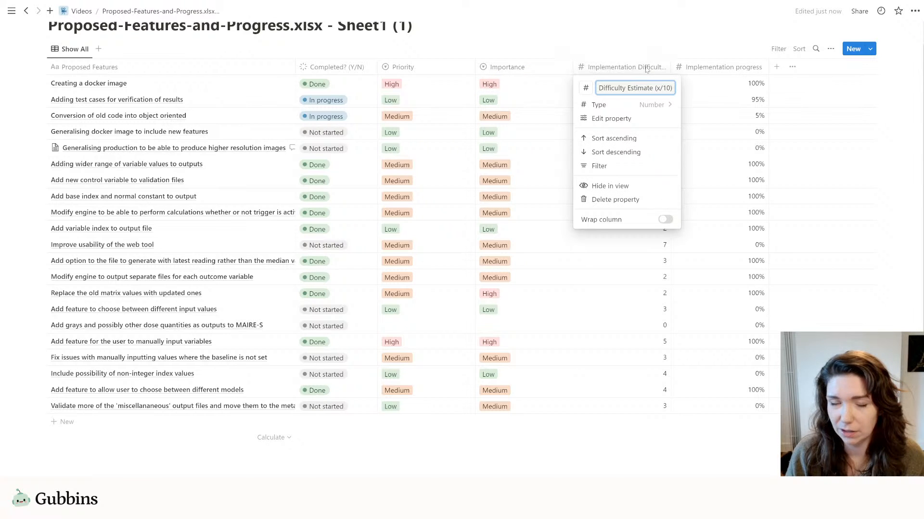
{"action": "left_click_drag", "start_coordinate": [652, 88], "coordinate": [598, 88]}
{"action": "key", "text": "BackSpace"}
{"action": "key", "text": "BackSpace"}
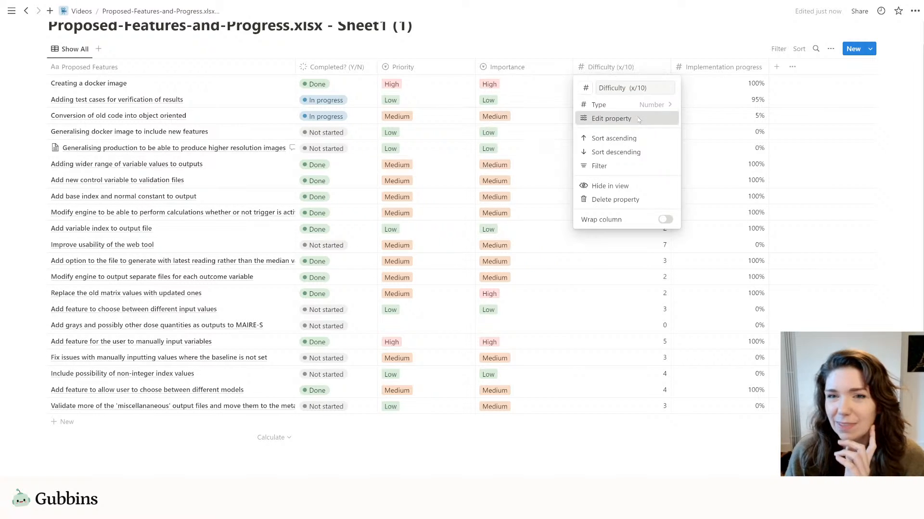
Step: Show the Difficulty (x/10) property as a blue ring divided by 10, and narrow its column
{"action": "left_click", "coordinate": [638, 119]}
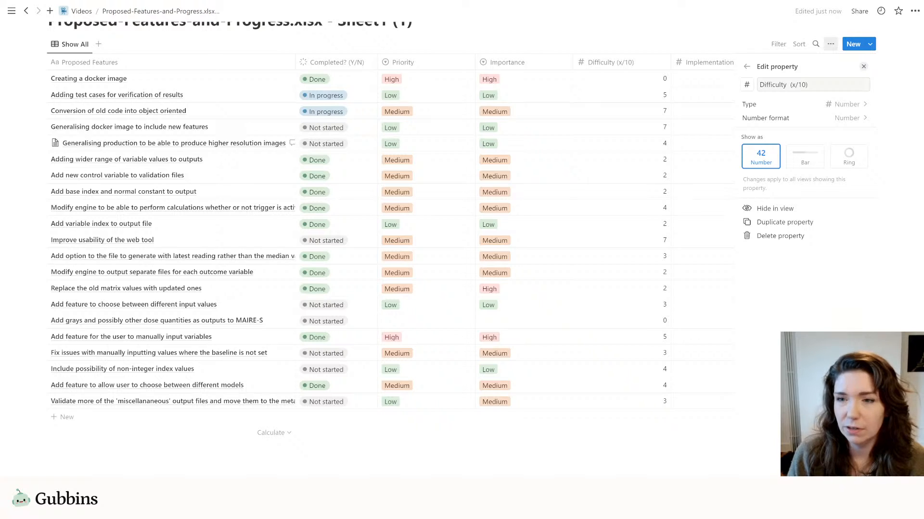
{"action": "left_click", "coordinate": [808, 161]}
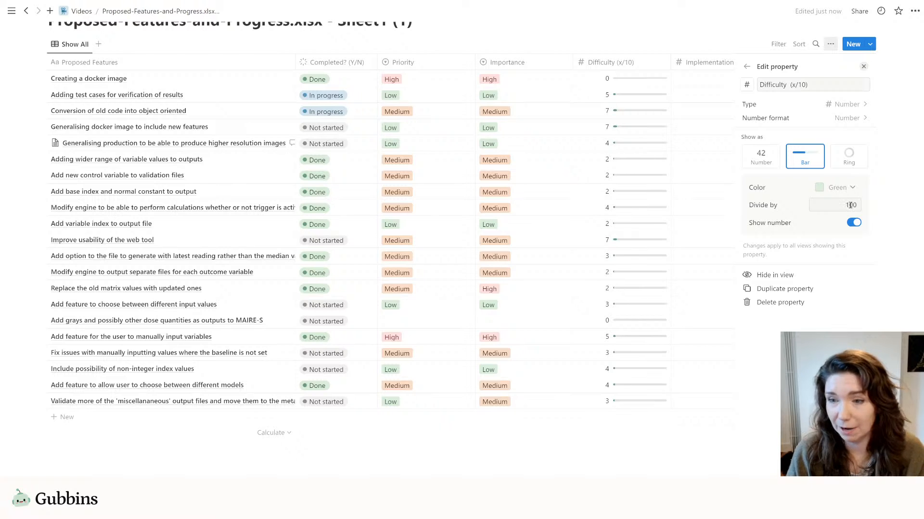
{"action": "left_click", "coordinate": [856, 163]}
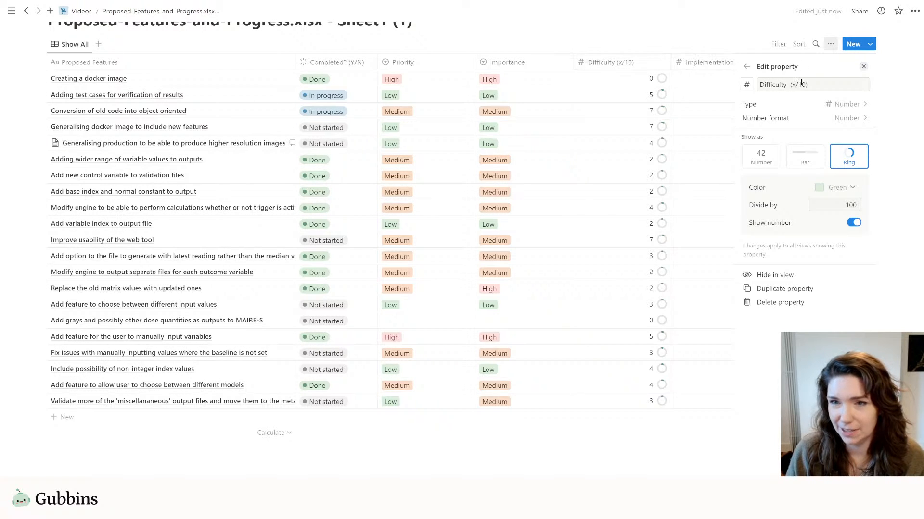
{"action": "left_click", "coordinate": [856, 205]}
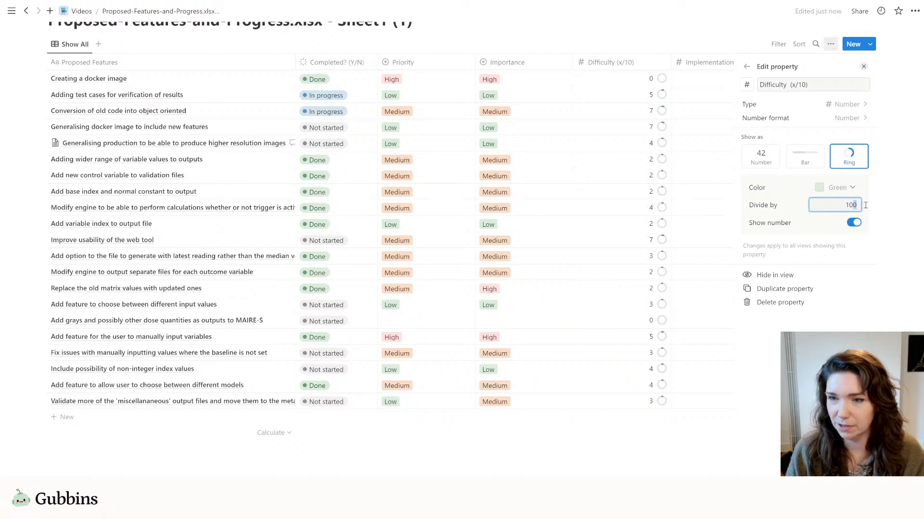
{"action": "key", "text": "BackSpace"}
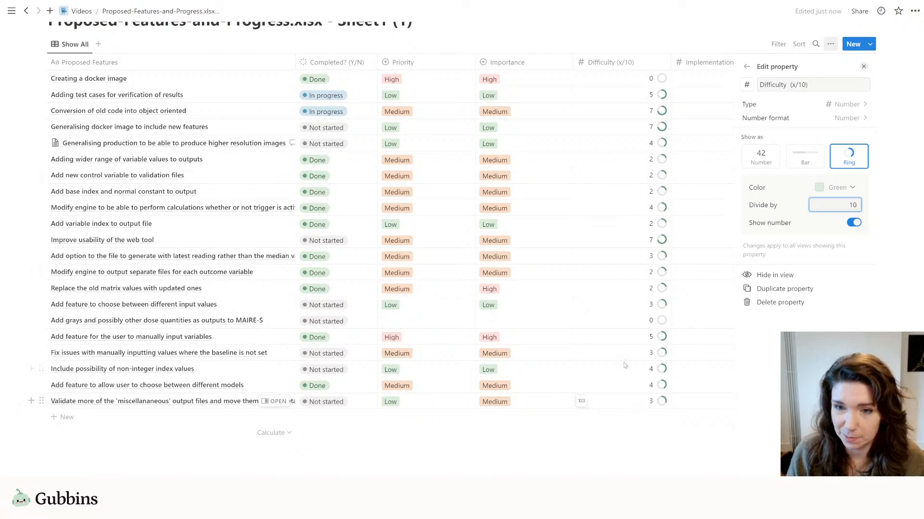
{"action": "left_click", "coordinate": [851, 189]}
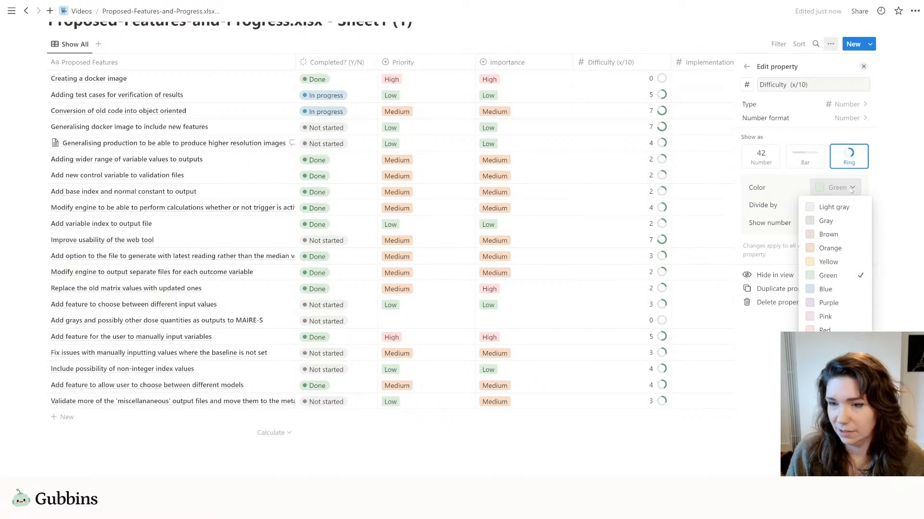
{"action": "left_click", "coordinate": [839, 289]}
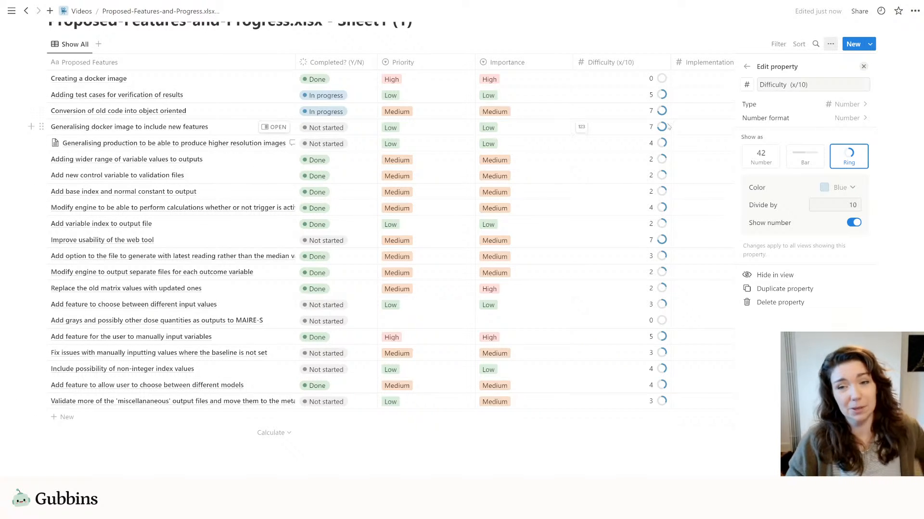
{"action": "left_click_drag", "start_coordinate": [670, 62], "coordinate": [645, 67]}
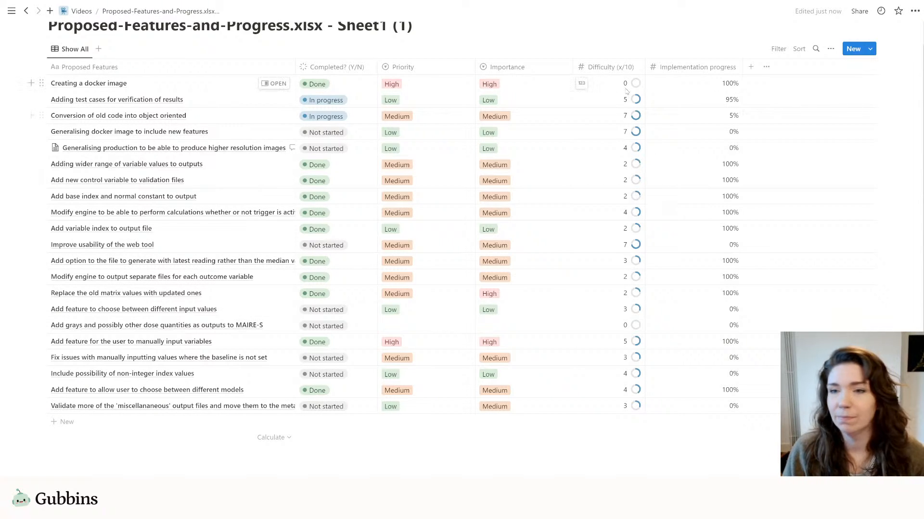
Step: Rename the Implementation progress property to "Progress"
{"action": "left_click", "coordinate": [722, 69]}
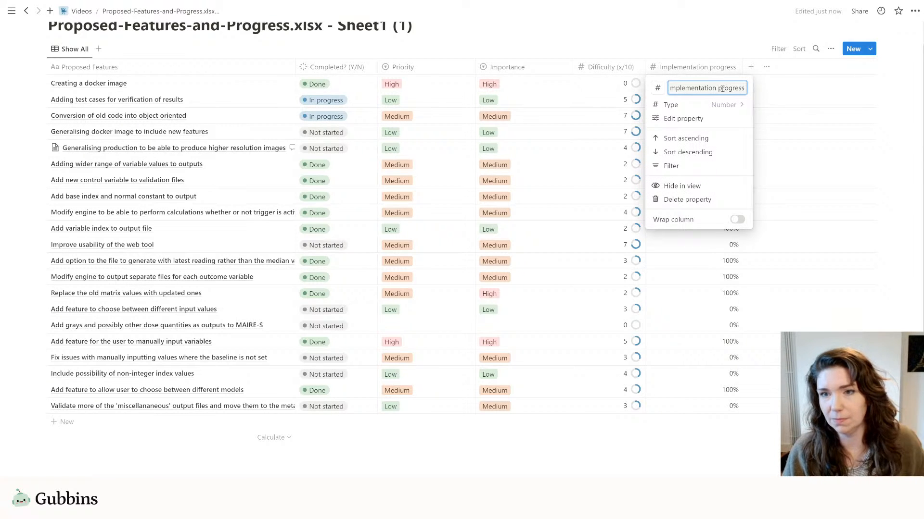
{"action": "left_click_drag", "start_coordinate": [722, 89], "coordinate": [658, 87]}
{"action": "type", "text": "P"}
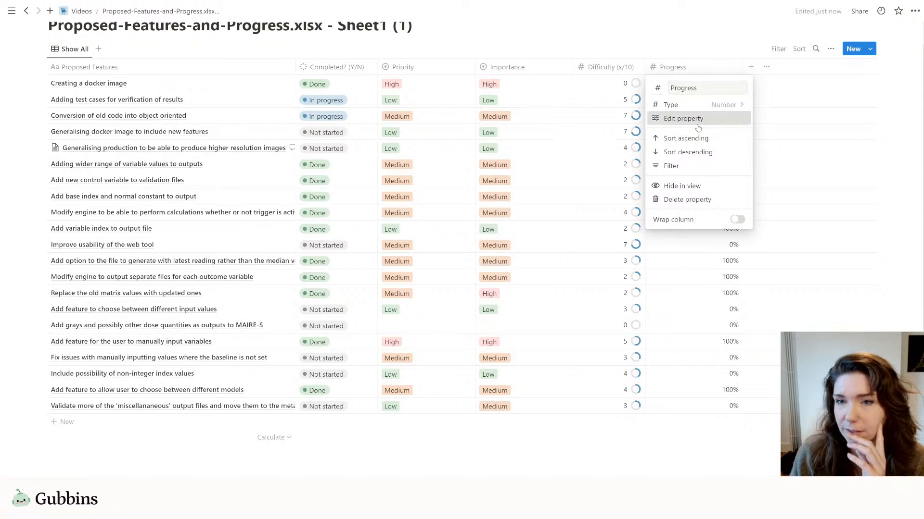
Step: Show the Progress property as a bar with its number hidden and close the property settings
{"action": "left_click", "coordinate": [676, 118]}
{"action": "left_click", "coordinate": [806, 165]}
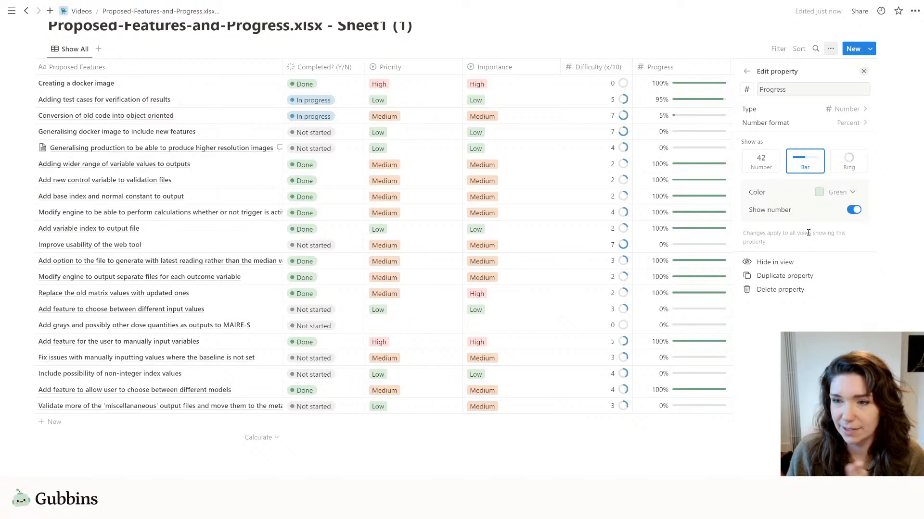
{"action": "left_click", "coordinate": [854, 211]}
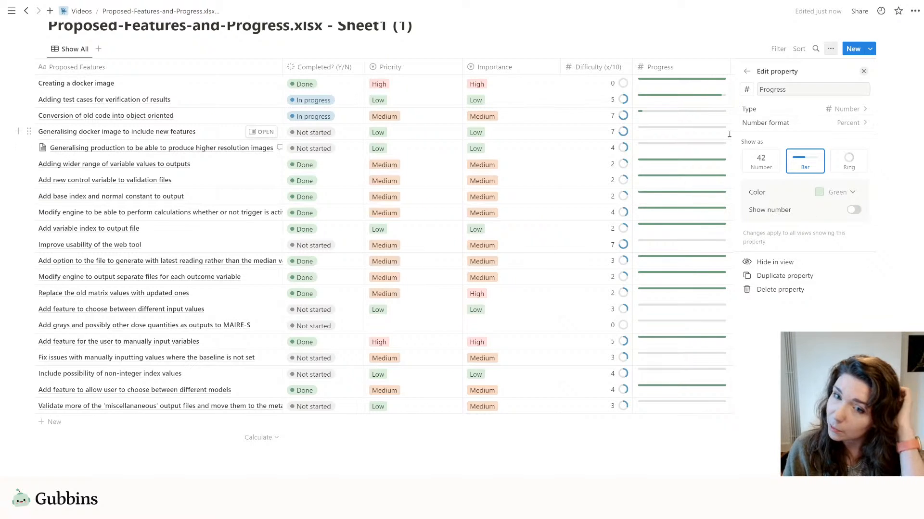
{"action": "left_click", "coordinate": [701, 88]}
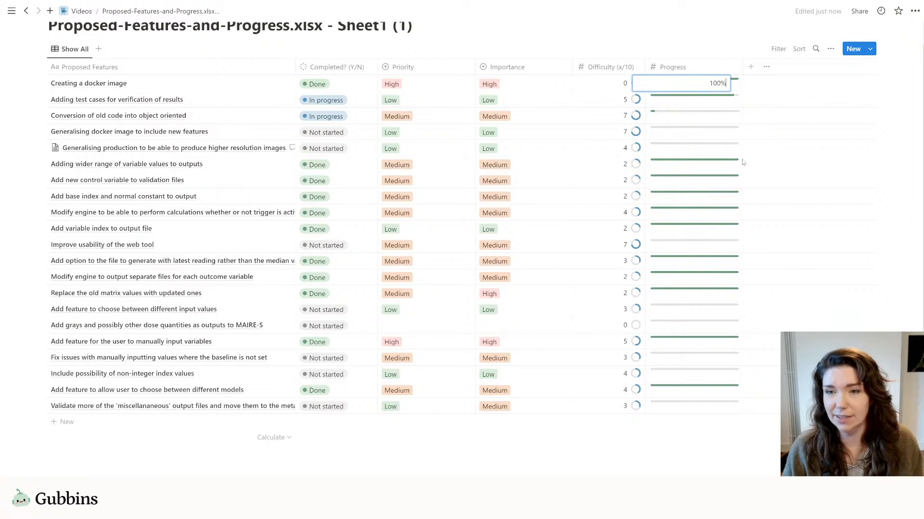
{"action": "key", "text": "Escape"}
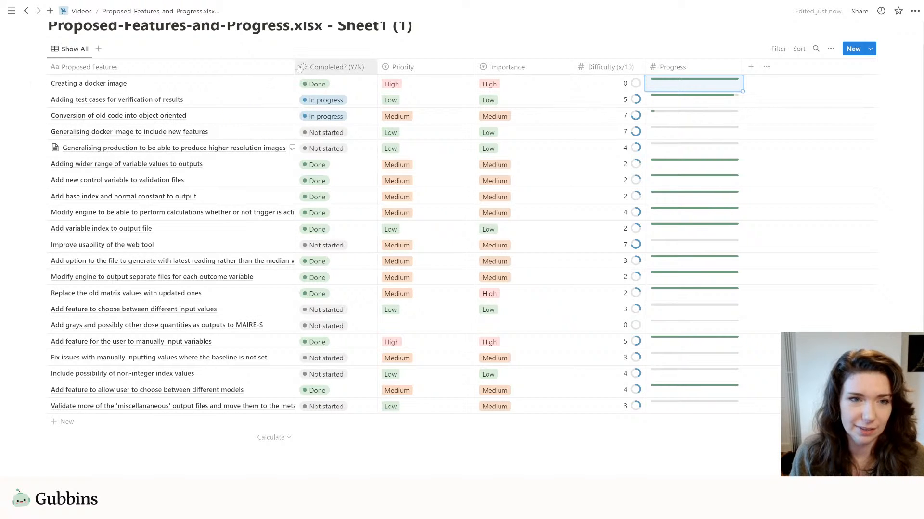
Step: Widen the Proposed Features column to fit the full feature names and compare the table with the original Google Sheets spreadsheet
{"action": "left_click_drag", "start_coordinate": [295, 67], "coordinate": [338, 70]}
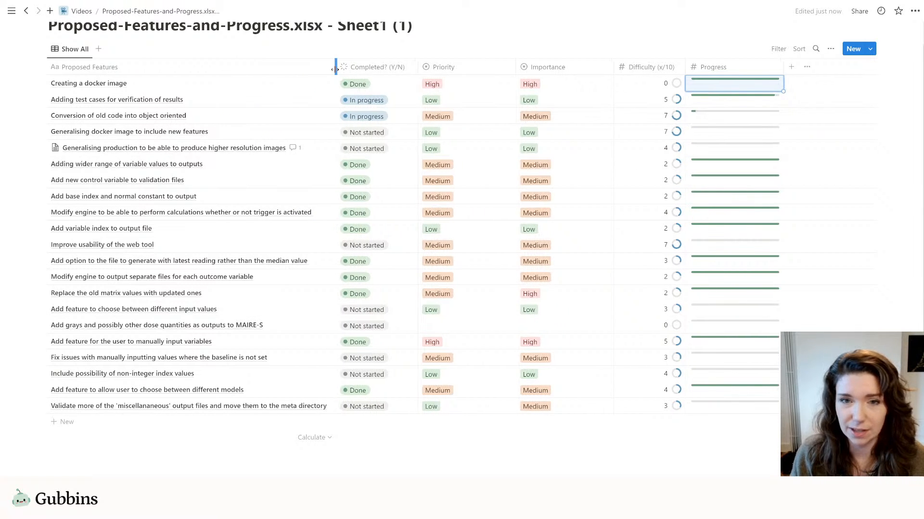
{"action": "key", "text": "alt+Tab"}
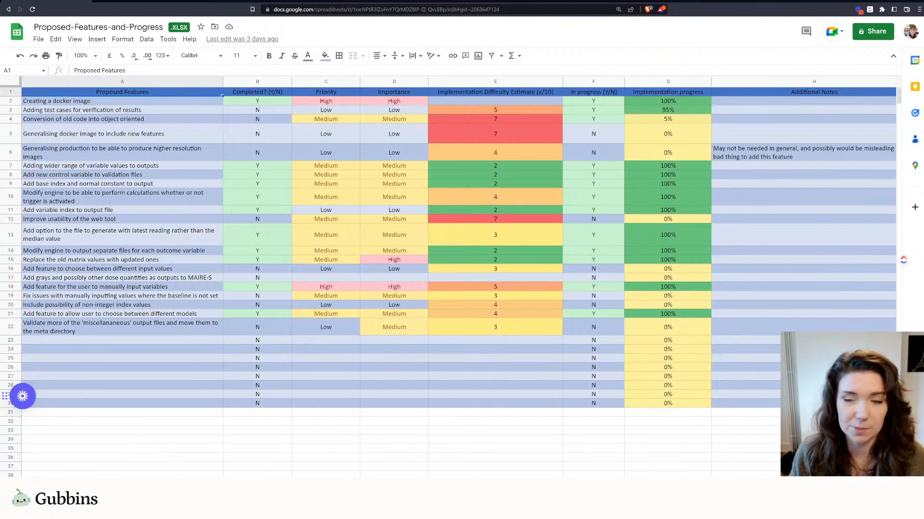
{"action": "key", "text": "alt+Tab"}
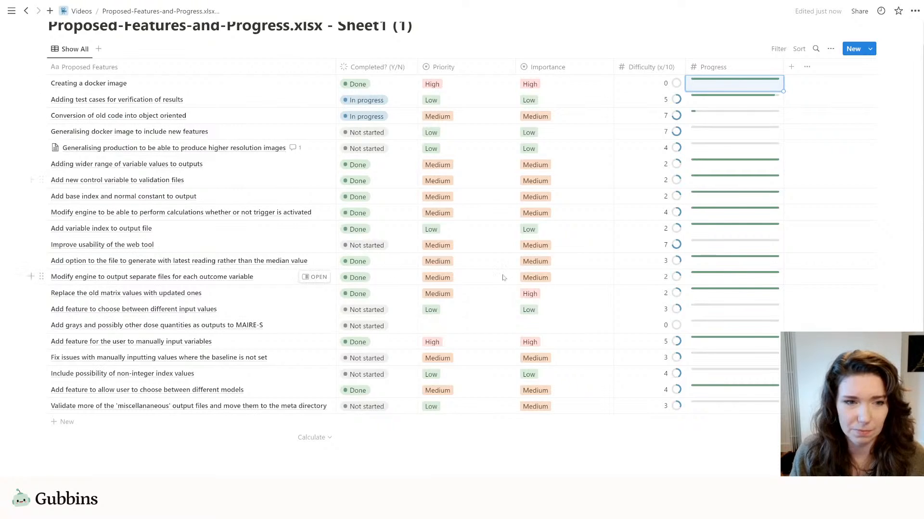
{"action": "scroll", "coordinate": [569, 460], "scroll_direction": "up", "scroll_amount": 1}
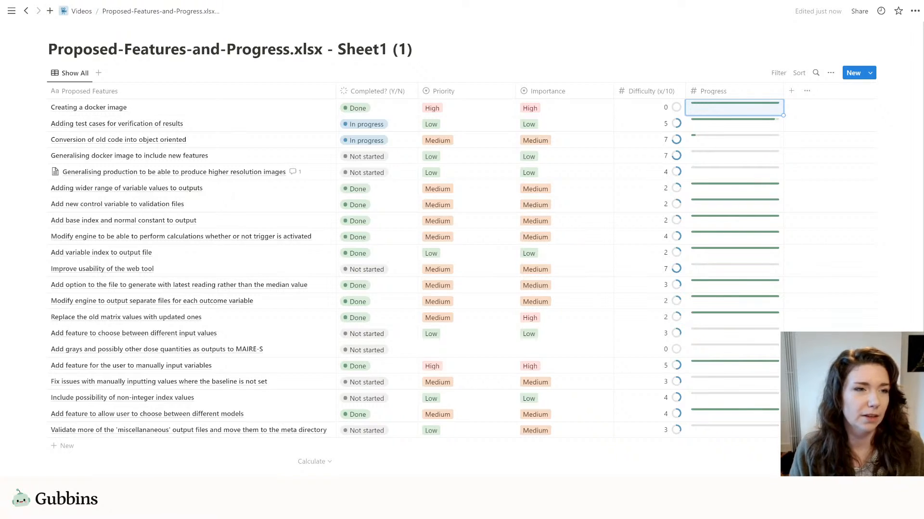
Step: Add a board view of the database grouped by Completed? (Y/N), with coloured columns
{"action": "left_click", "coordinate": [98, 73]}
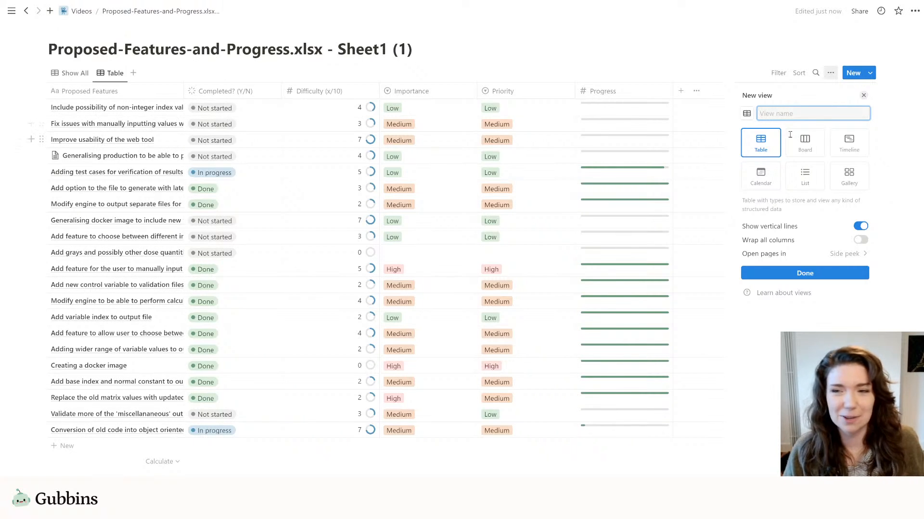
{"action": "left_click", "coordinate": [812, 145]}
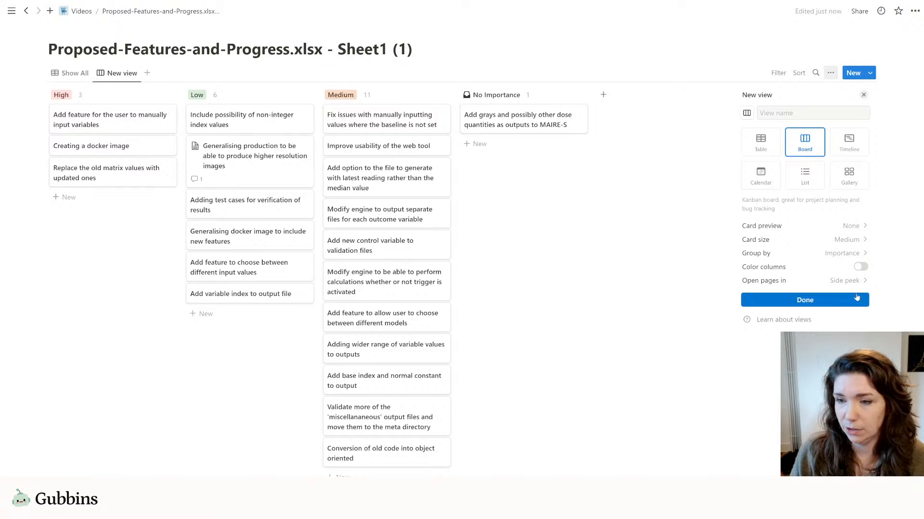
{"action": "left_click", "coordinate": [842, 253]}
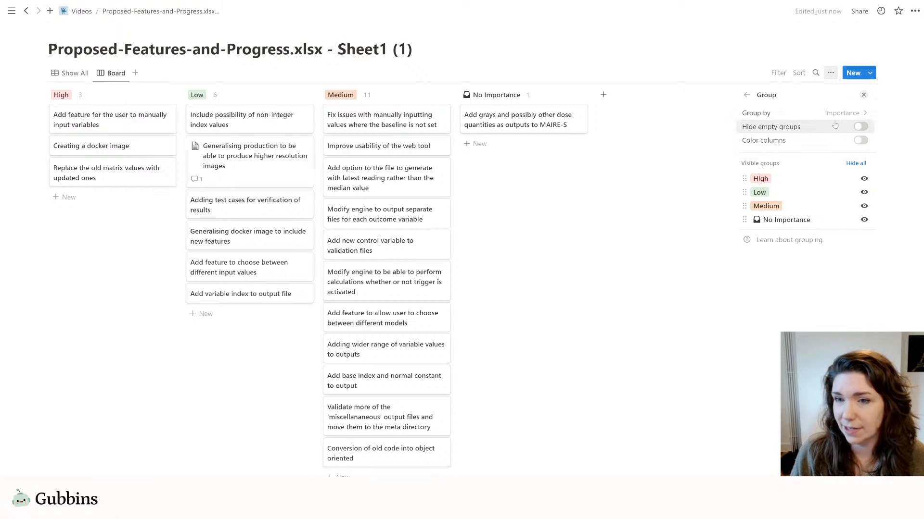
{"action": "left_click", "coordinate": [817, 114]}
{"action": "left_click", "coordinate": [796, 150]}
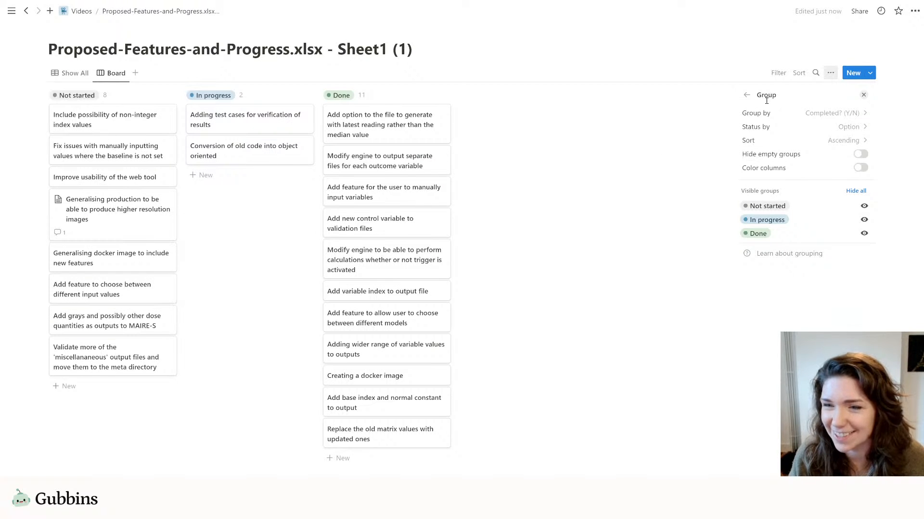
{"action": "left_click", "coordinate": [860, 167]}
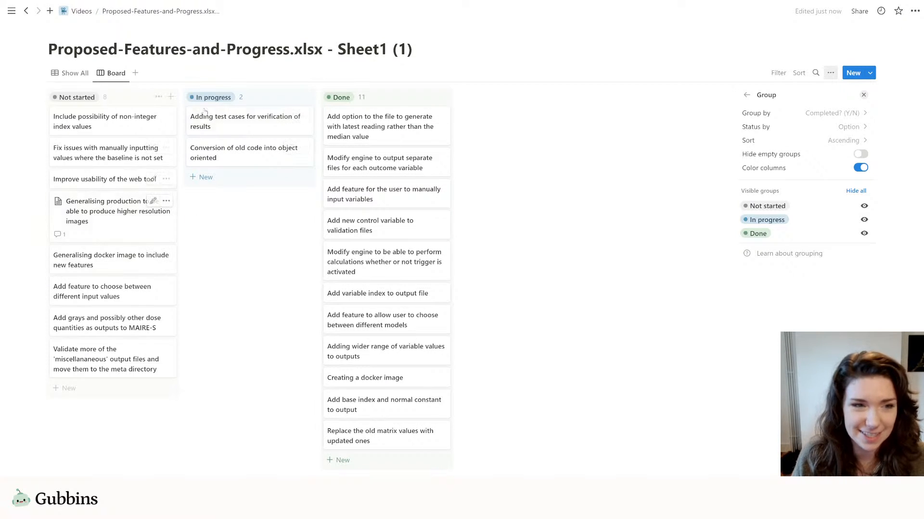
Step: Show the Progress, Difficulty (x/10), Importance and Priority properties on the board cards
{"action": "left_click", "coordinate": [746, 95]}
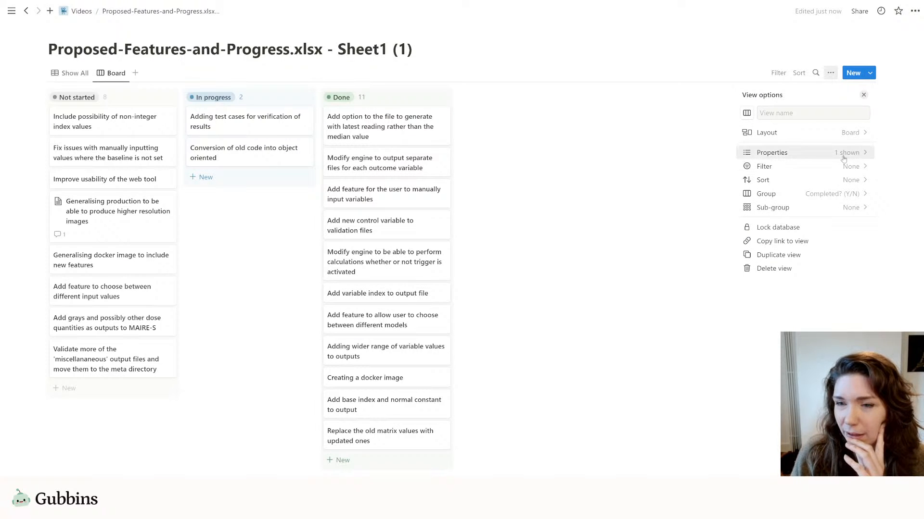
{"action": "left_click", "coordinate": [864, 157]}
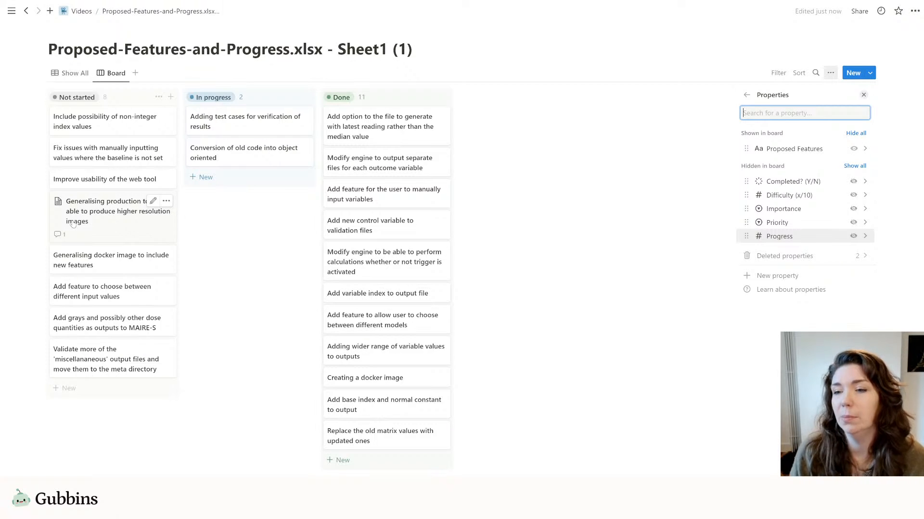
{"action": "left_click", "coordinate": [852, 237]}
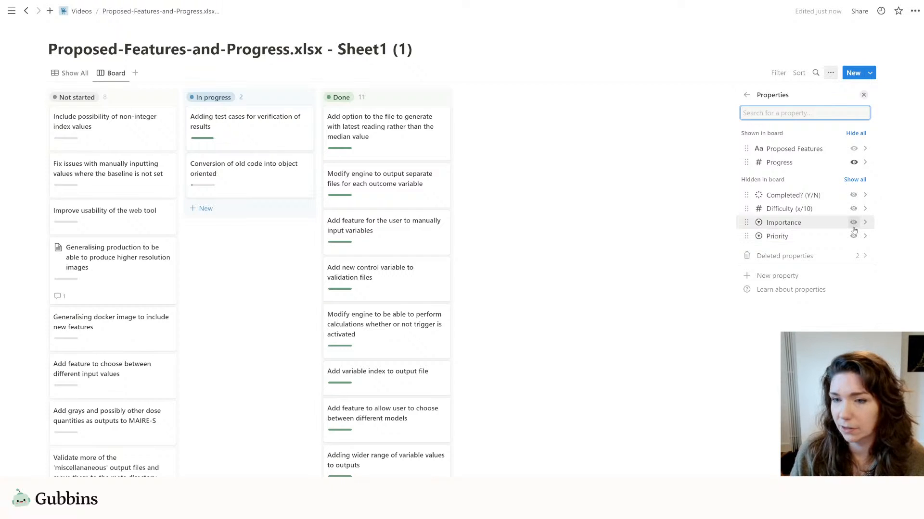
{"action": "left_click", "coordinate": [853, 208]}
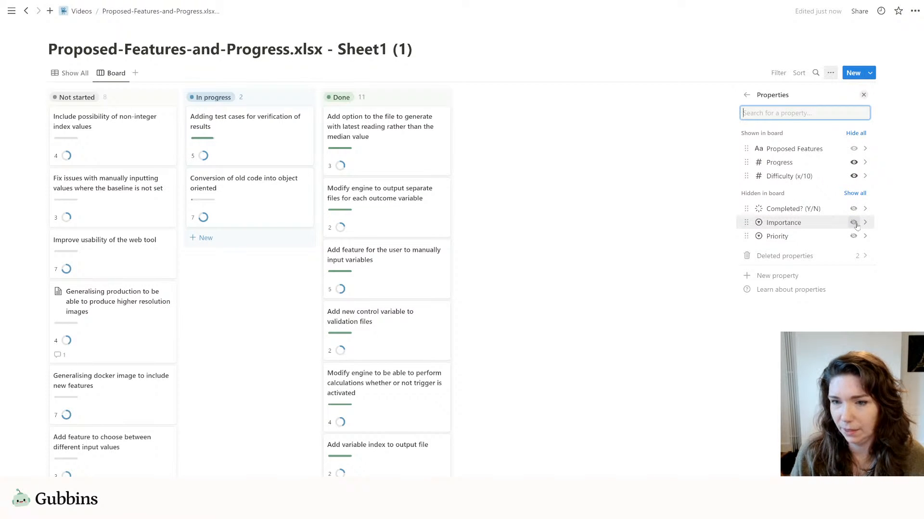
{"action": "left_click", "coordinate": [854, 222]}
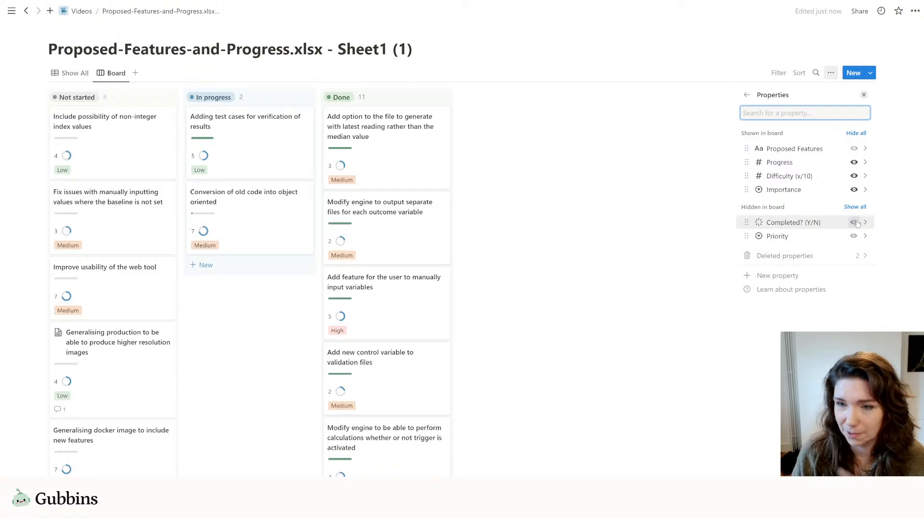
{"action": "left_click", "coordinate": [853, 238]}
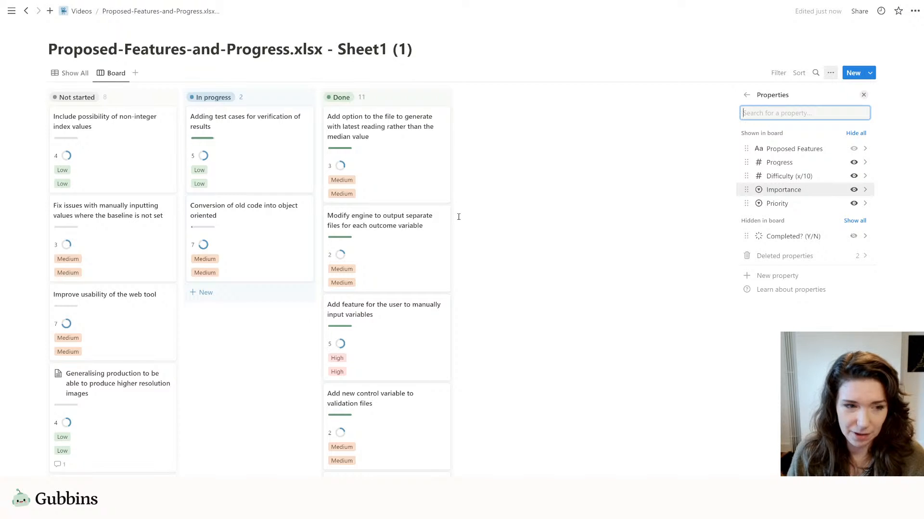
Step: Compare the Show All table with the board, sort the board by Priority ascending and save the sort for everyone
{"action": "left_click", "coordinate": [70, 73]}
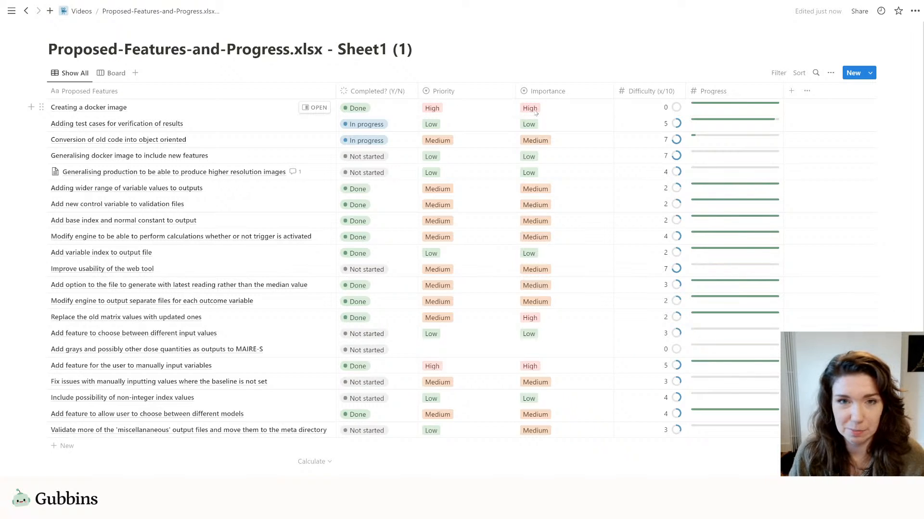
{"action": "left_click", "coordinate": [110, 75]}
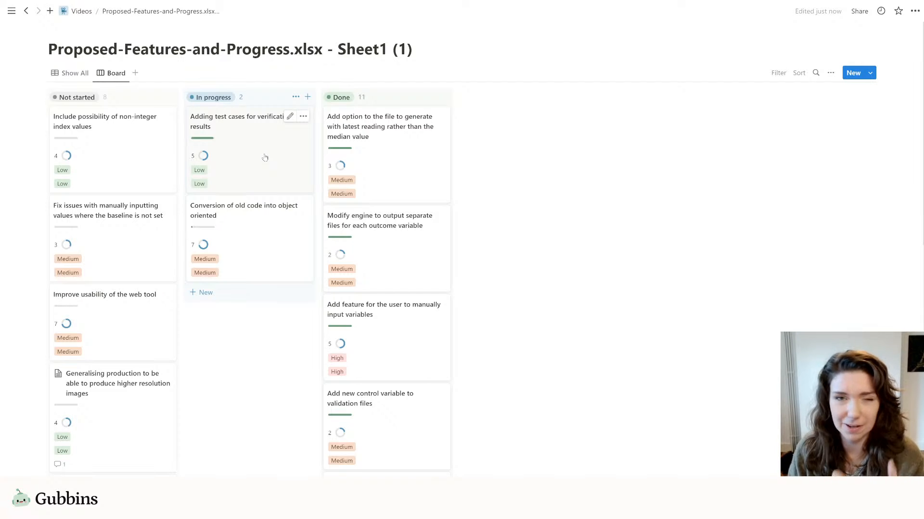
{"action": "left_click", "coordinate": [831, 73]}
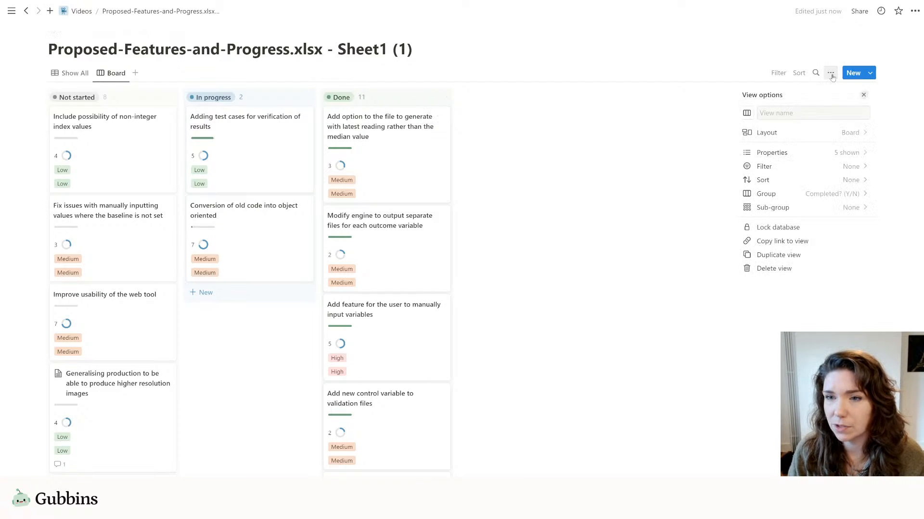
{"action": "left_click", "coordinate": [787, 179]}
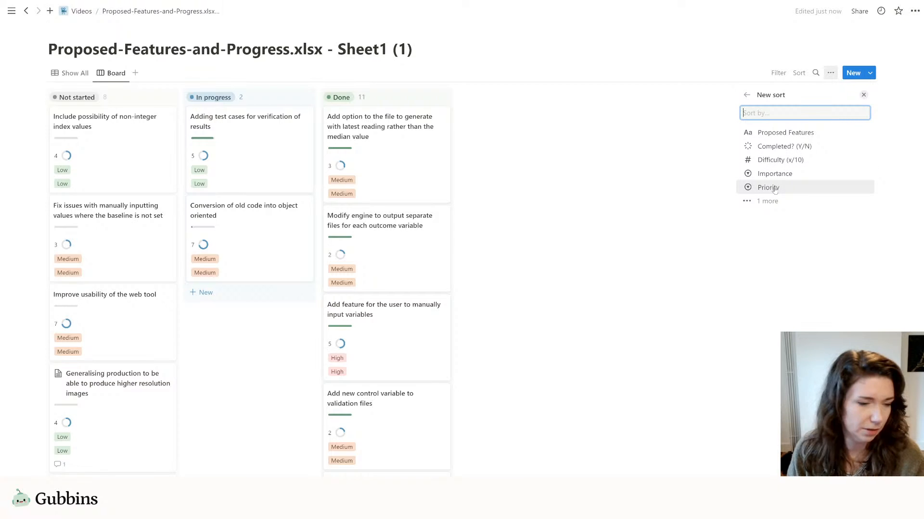
{"action": "left_click", "coordinate": [774, 188]}
{"action": "left_click", "coordinate": [541, 212]}
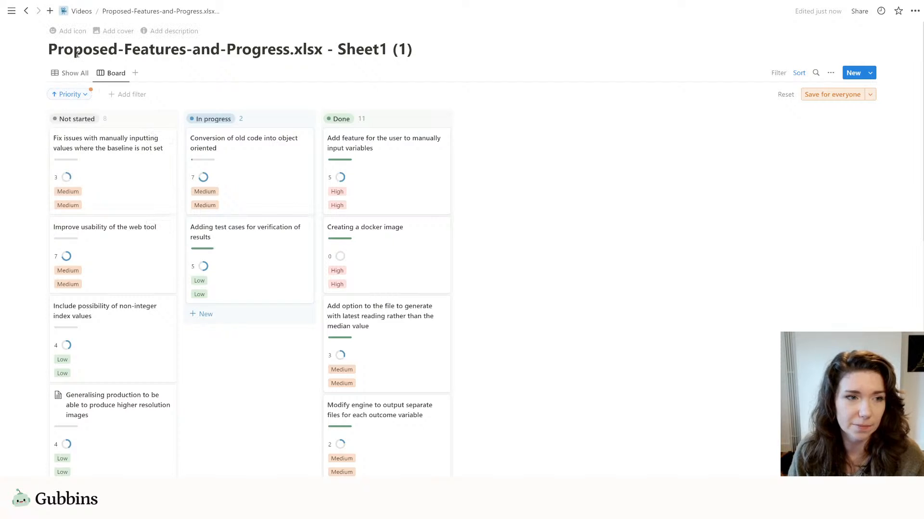
{"action": "left_click", "coordinate": [816, 95]}
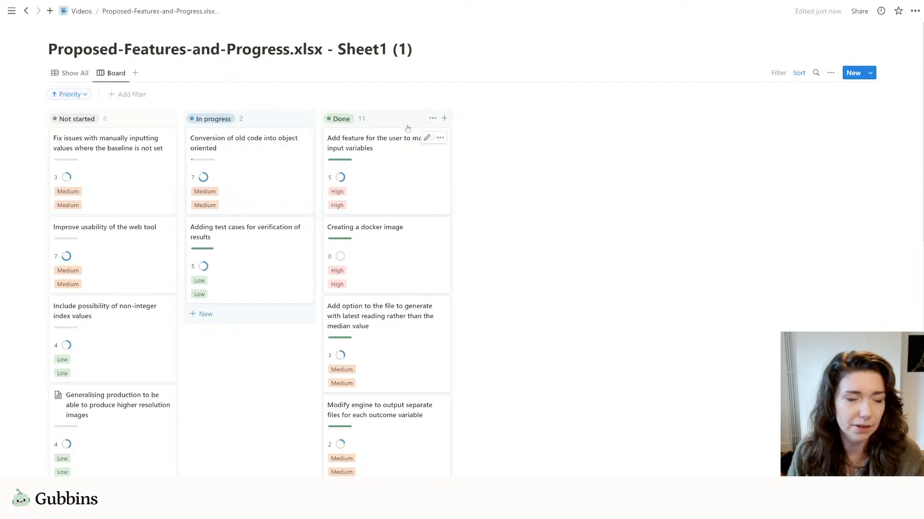
Step: Delete the Priority property from the database in the Show All table
{"action": "left_click", "coordinate": [72, 75]}
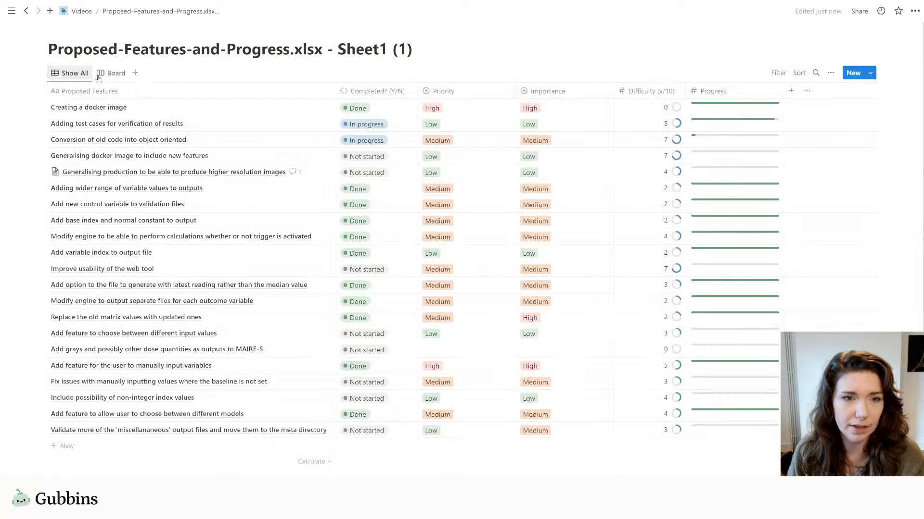
{"action": "left_click", "coordinate": [490, 91]}
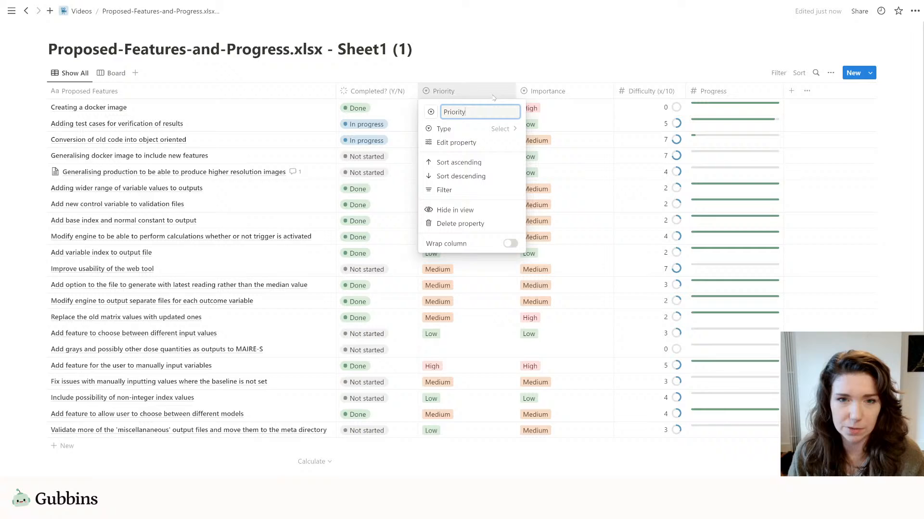
{"action": "left_click", "coordinate": [471, 224]}
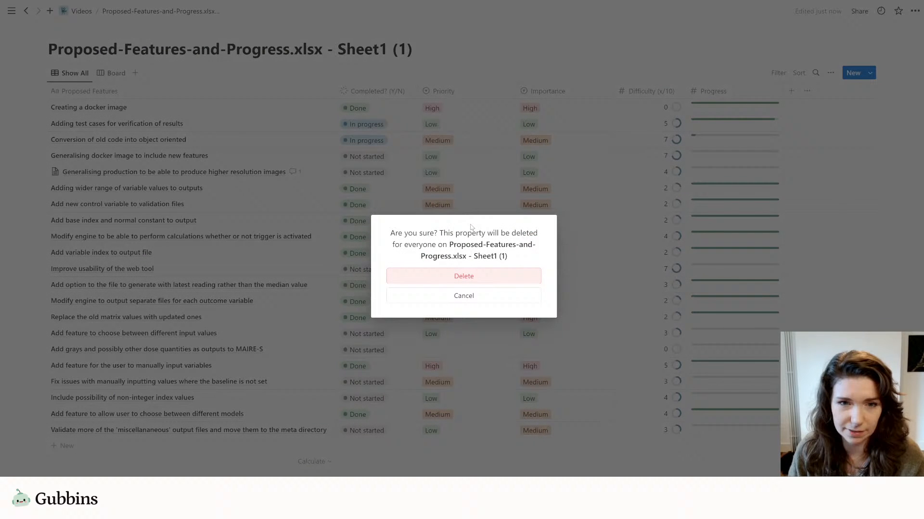
{"action": "left_click", "coordinate": [479, 281]}
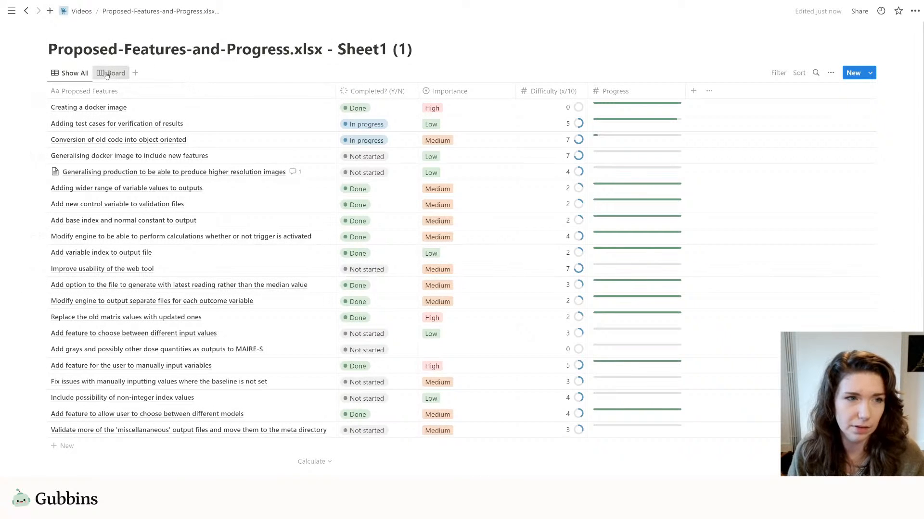
Step: On the board, move the "Include possibility of non-integer index values" card below "Improve usability of the web tool" in the Not started group
{"action": "left_click", "coordinate": [111, 73]}
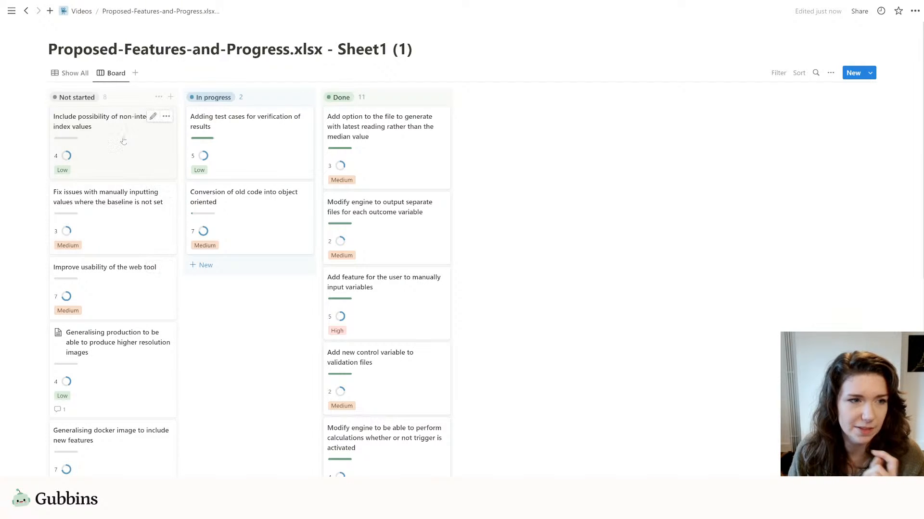
{"action": "left_click_drag", "start_coordinate": [126, 142], "coordinate": [130, 315]}
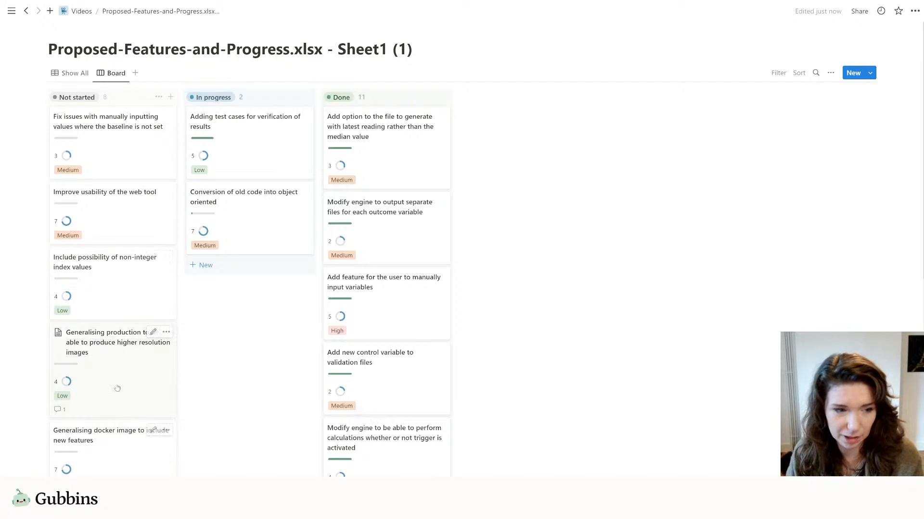
{"action": "scroll", "coordinate": [120, 414], "scroll_direction": "down", "scroll_amount": 5}
{"action": "scroll", "coordinate": [116, 393], "scroll_direction": "up", "scroll_amount": 2}
{"action": "scroll", "coordinate": [117, 393], "scroll_direction": "up", "scroll_amount": 3}
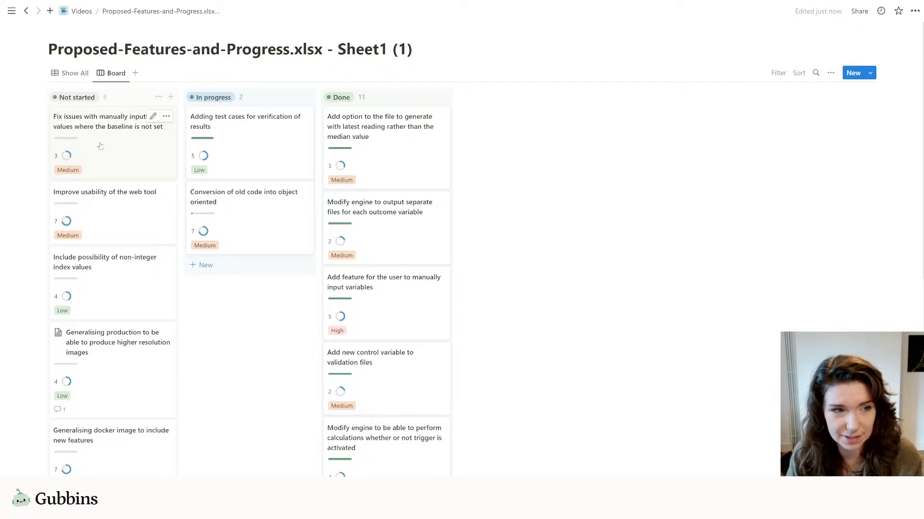
{"action": "left_click_drag", "start_coordinate": [101, 152], "coordinate": [139, 107]}
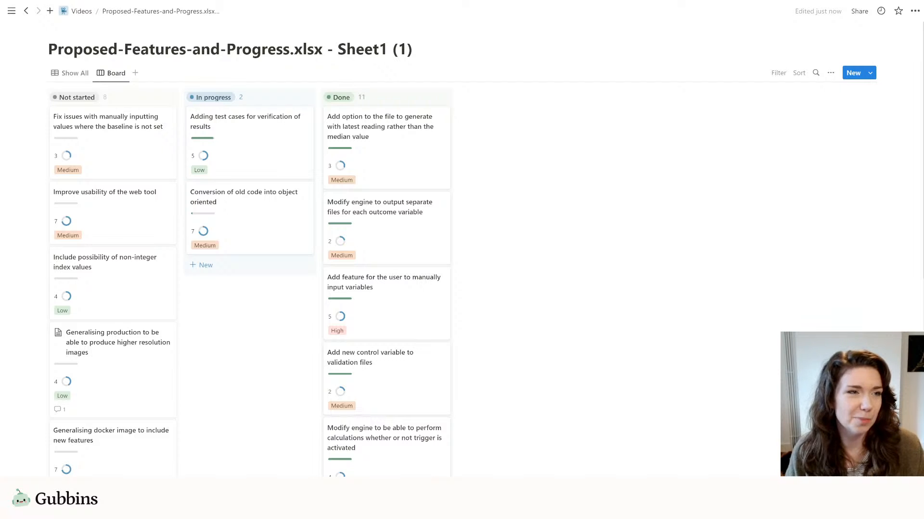
Step: Switch to the original Google Sheets spreadsheet to compare it with the Notion board, and return to the Show All table
{"action": "mouse_move", "coordinate": [1, 48]}
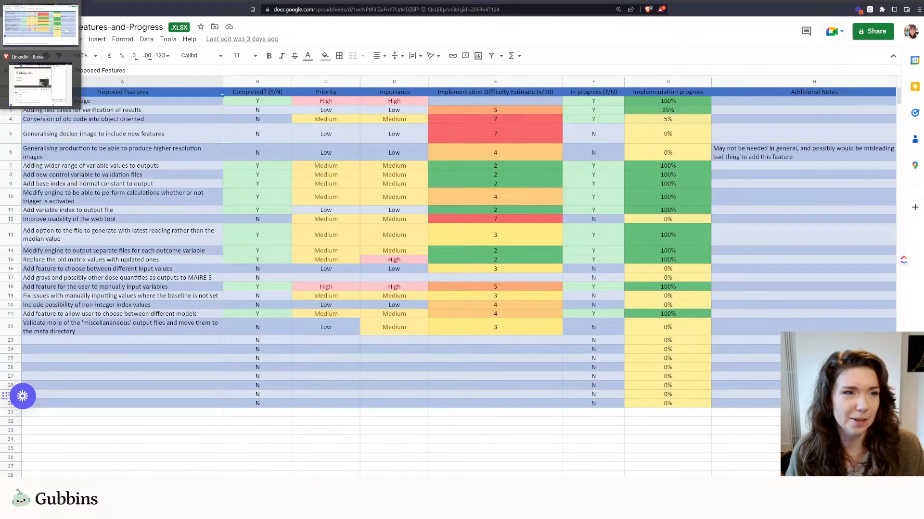
{"action": "left_click", "coordinate": [66, 29]}
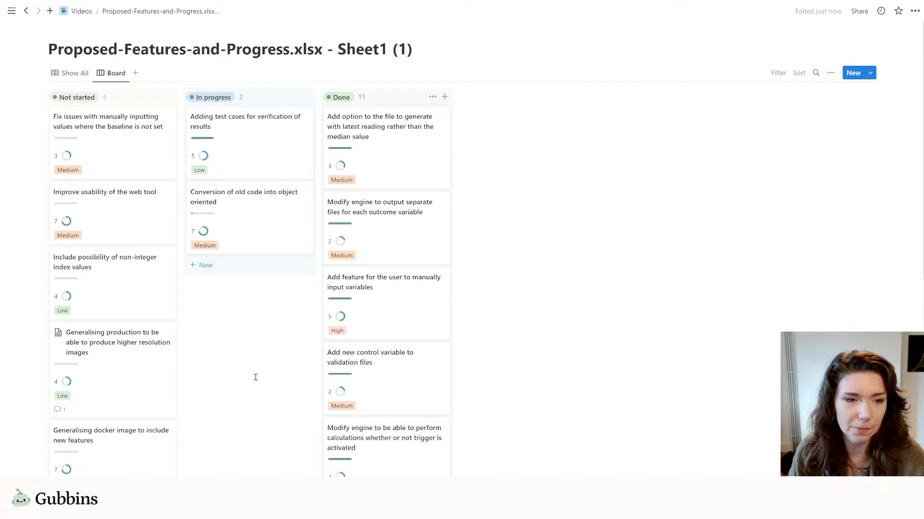
{"action": "left_click", "coordinate": [70, 72]}
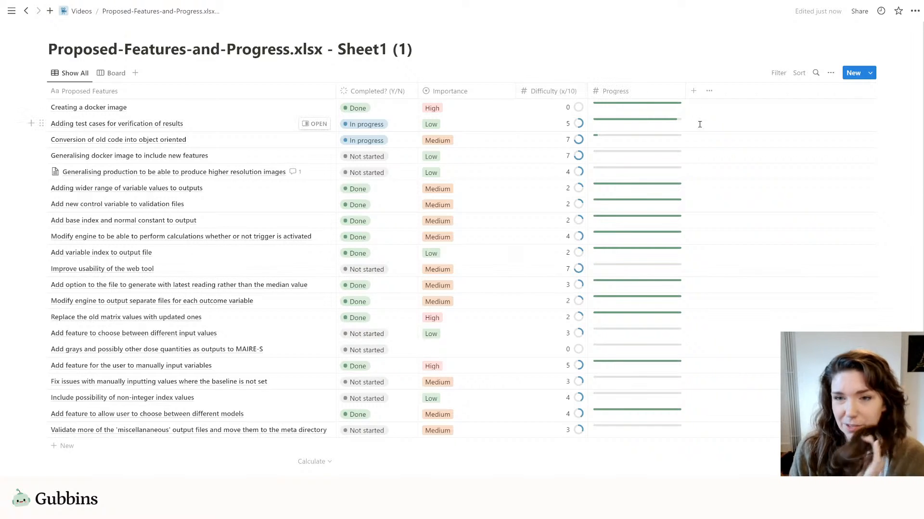
Step: Add a formula property named "Difficulty formula" to the Show All table
{"action": "left_click", "coordinate": [693, 92]}
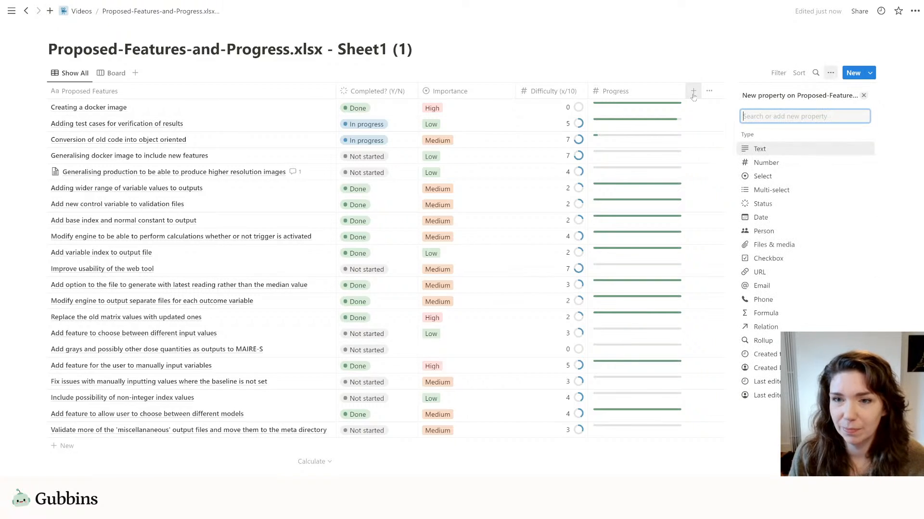
{"action": "left_click", "coordinate": [768, 314]}
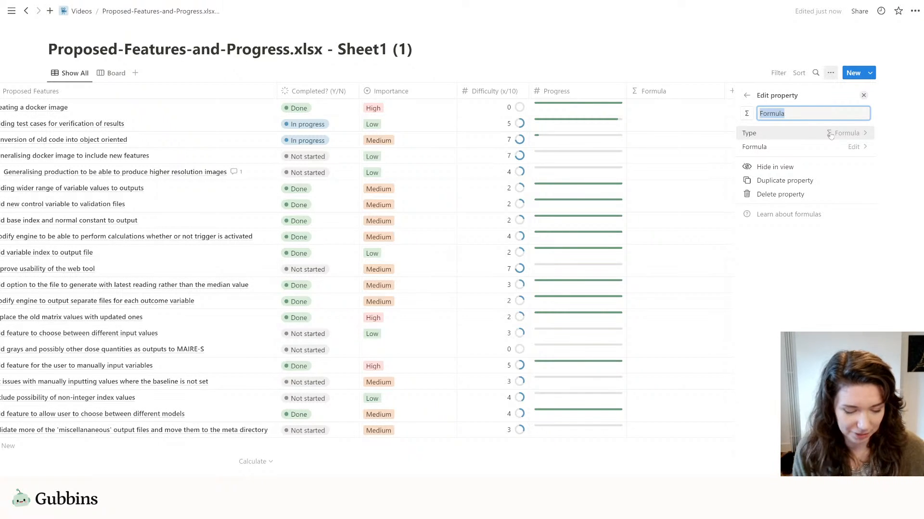
{"action": "type", "text": "D"}
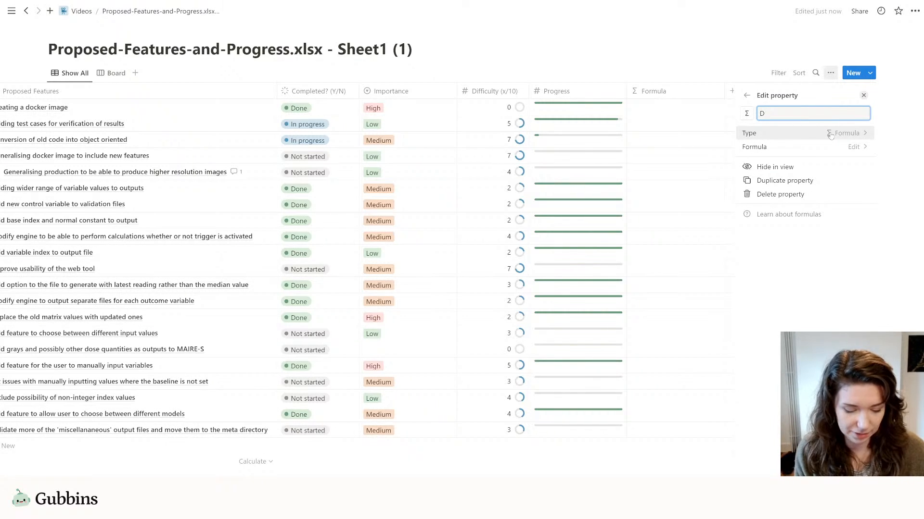
{"action": "type", "text": "ifficulty "}
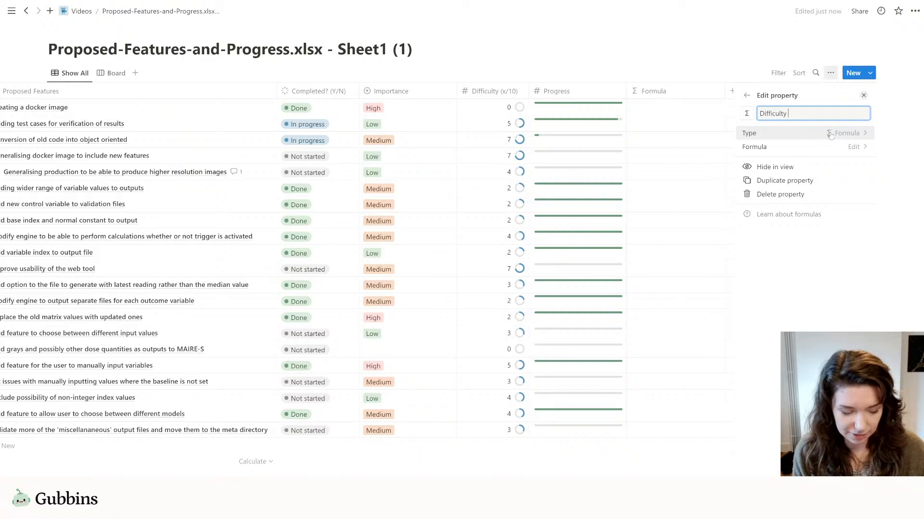
{"action": "type", "text": "formula"}
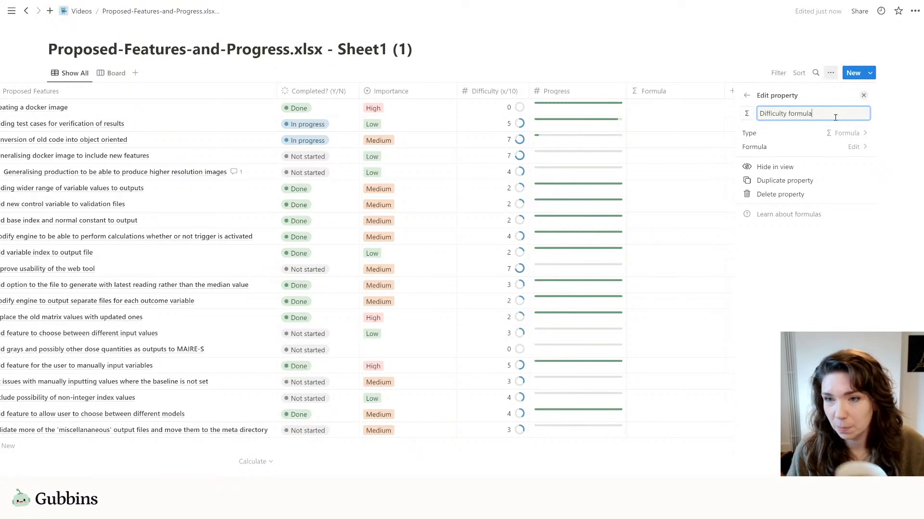
Step: Start the Difficulty formula property's expression with the condition prop("Difficulty (x/10)") > 7
{"action": "left_click", "coordinate": [852, 146]}
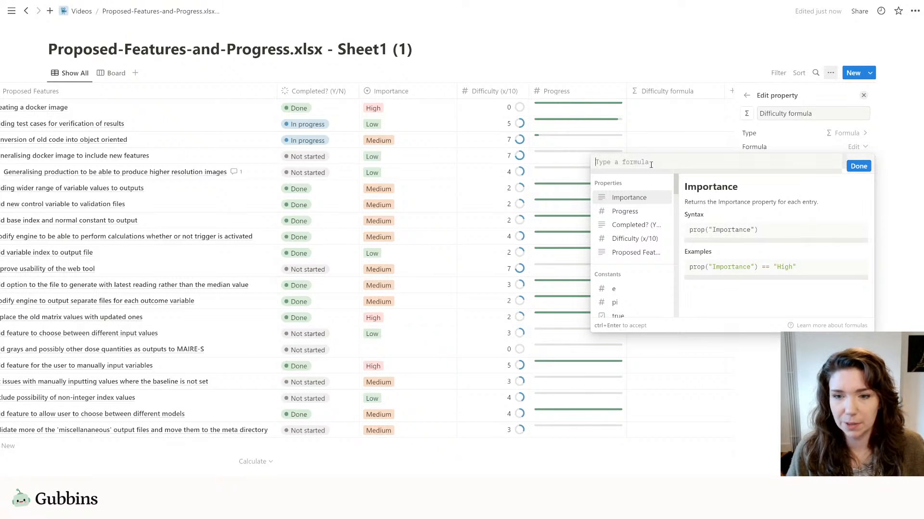
{"action": "left_click", "coordinate": [635, 239]}
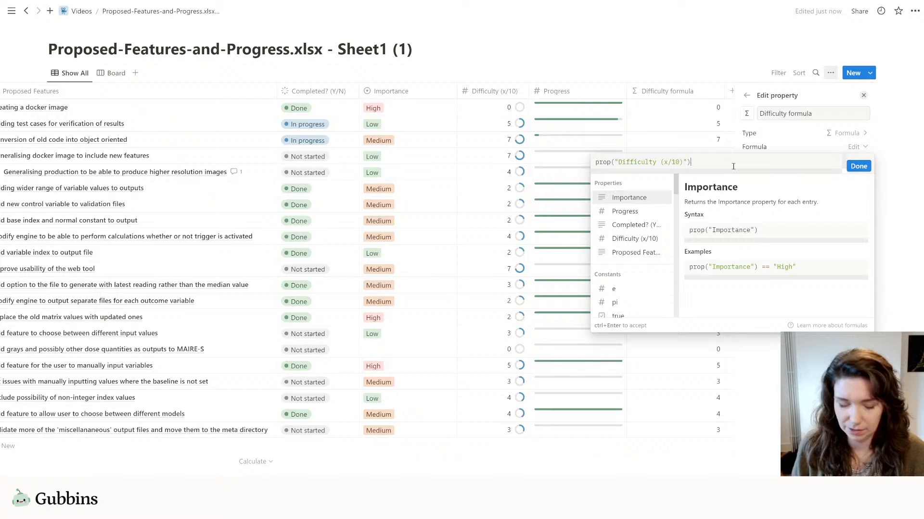
{"action": "type", "text": ">"}
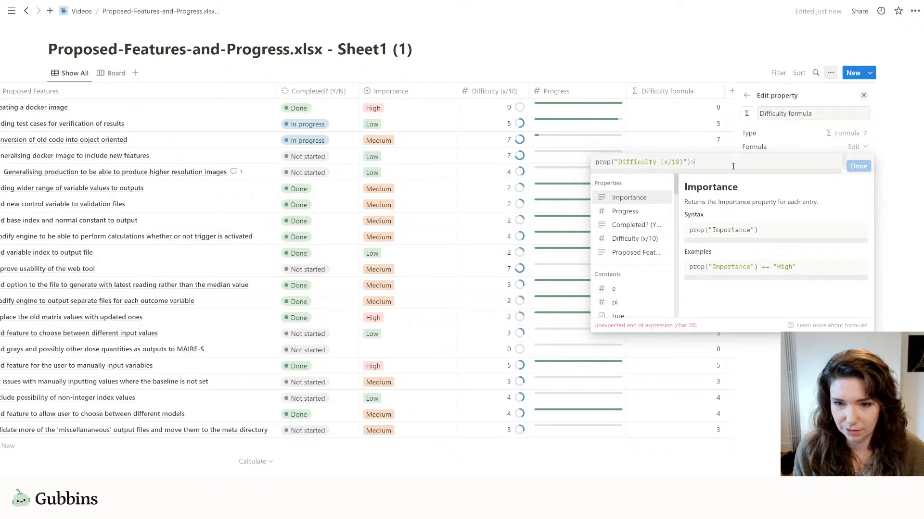
{"action": "key", "text": "BackSpace"}
{"action": "scroll", "coordinate": [657, 241], "scroll_direction": "down", "scroll_amount": 5}
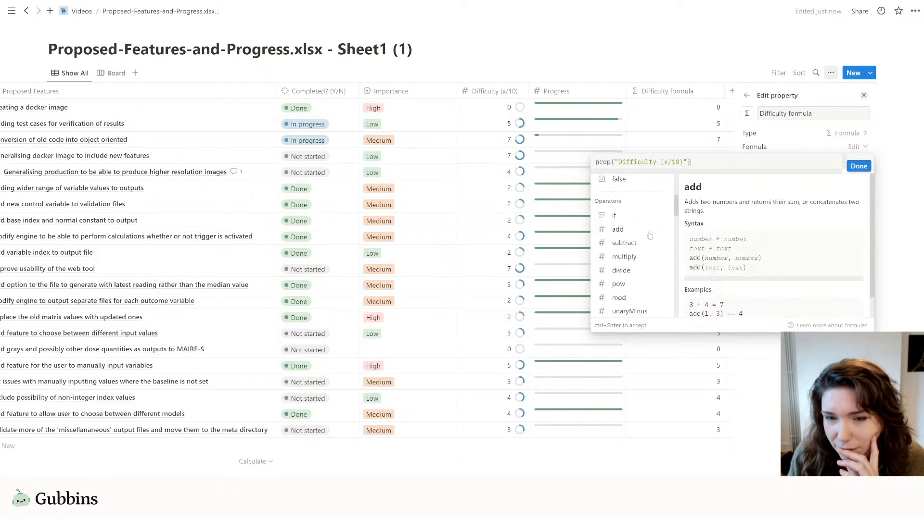
{"action": "scroll", "coordinate": [650, 245], "scroll_direction": "down", "scroll_amount": 2}
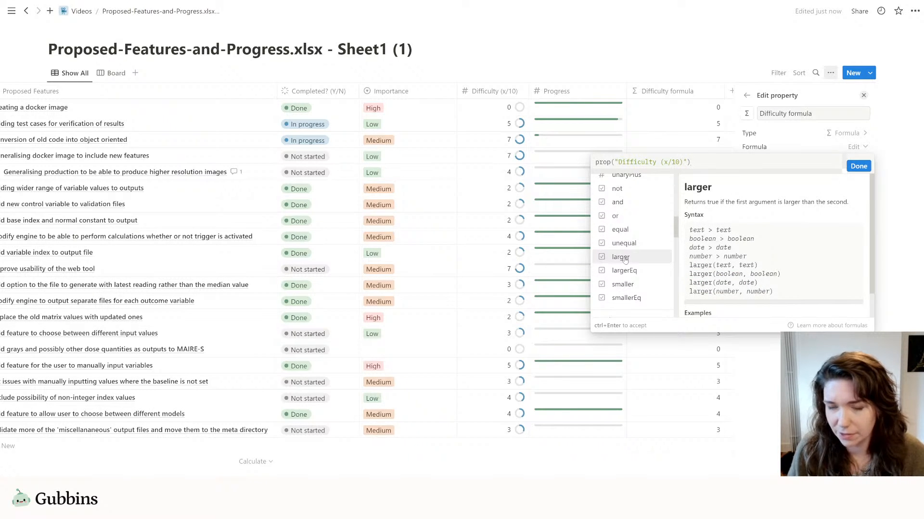
{"action": "type", "text": ">"}
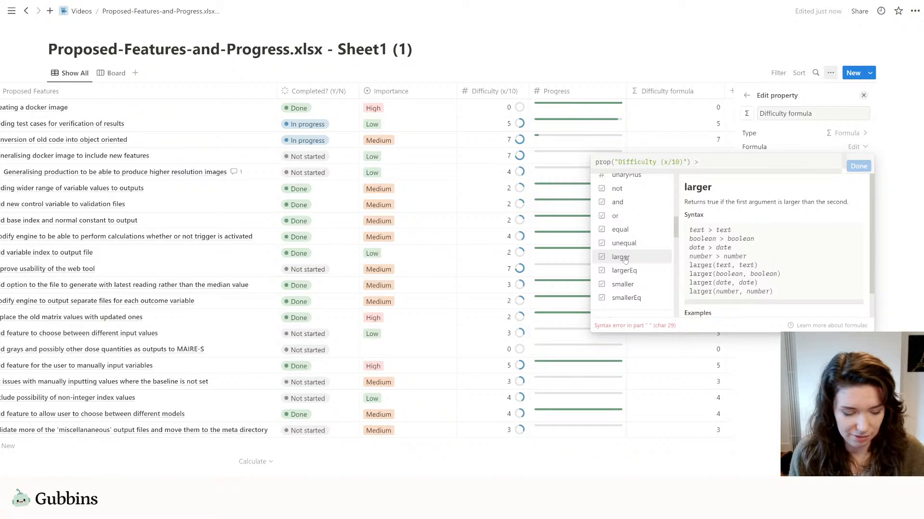
{"action": "type", "text": " 7"}
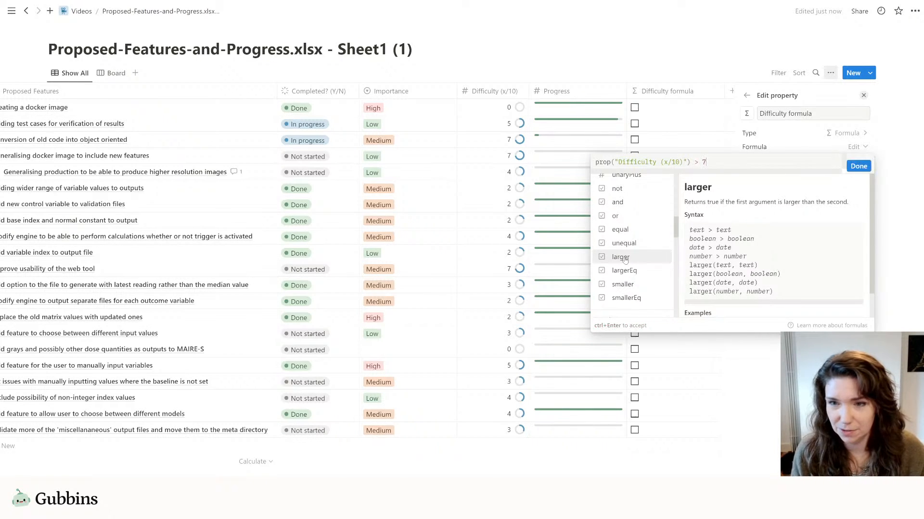
Step: Extend the condition with ? "Very important" : "Not that important" as its true and false results
{"action": "type", "text": " :"}
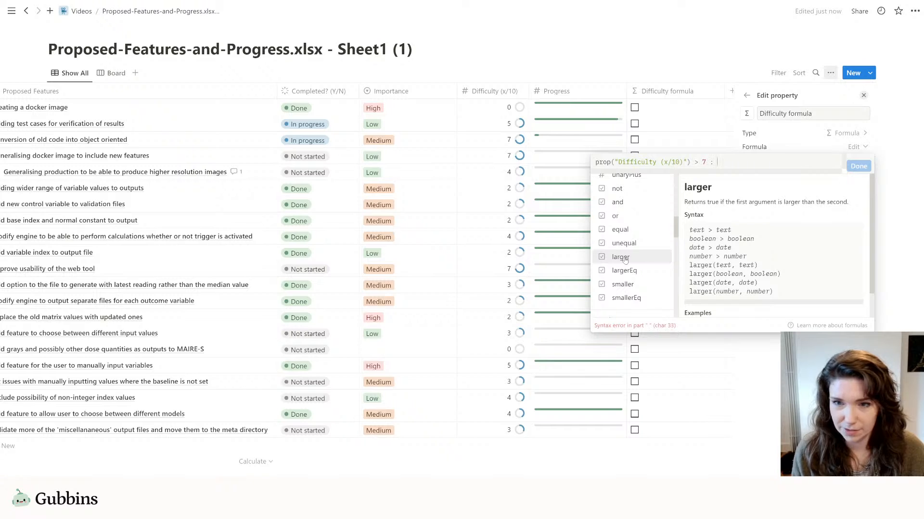
{"action": "type", "text": " \"Very "}
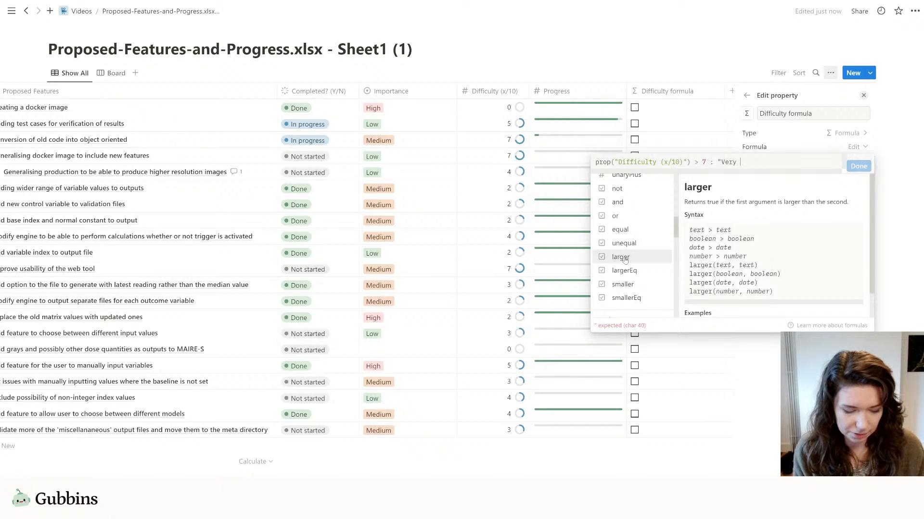
{"action": "type", "text": "important\""}
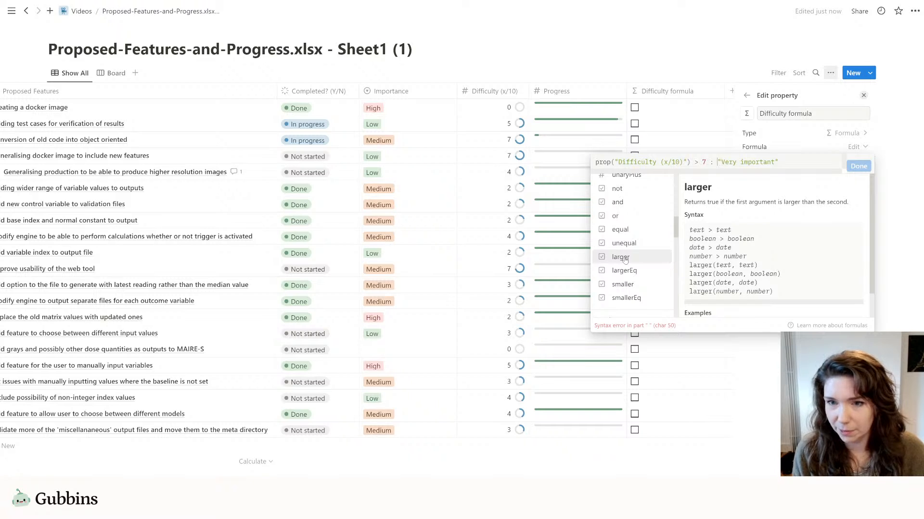
{"action": "key", "text": "BackSpace"}
{"action": "type", "text": "? \"Very important\" "}
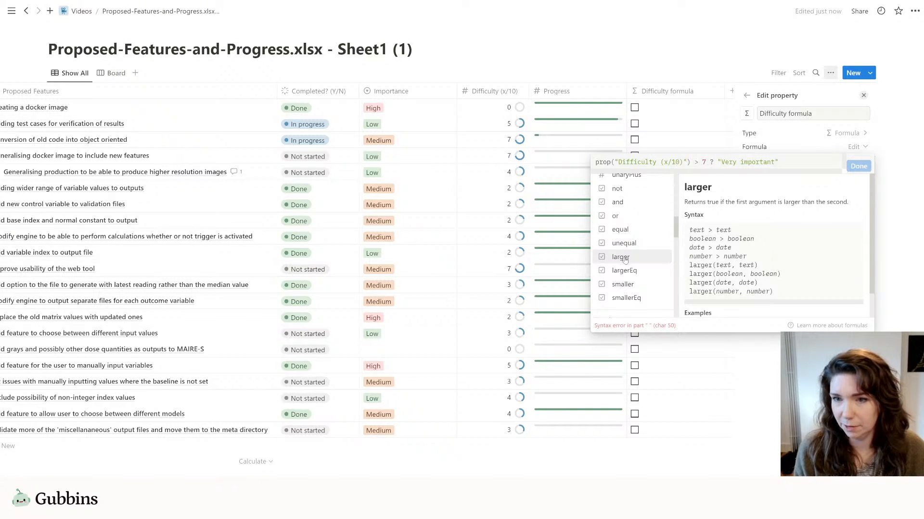
{"action": "type", "text": ": \""}
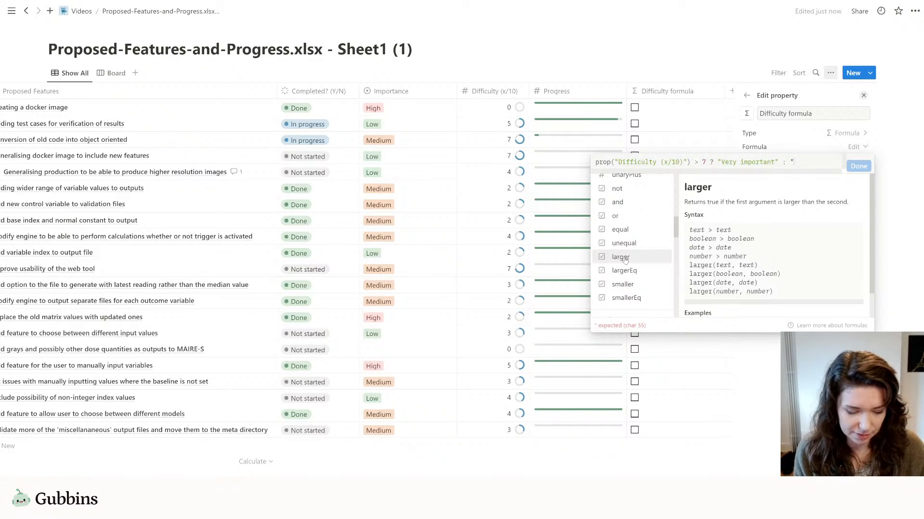
{"action": "type", "text": "Not that important\""}
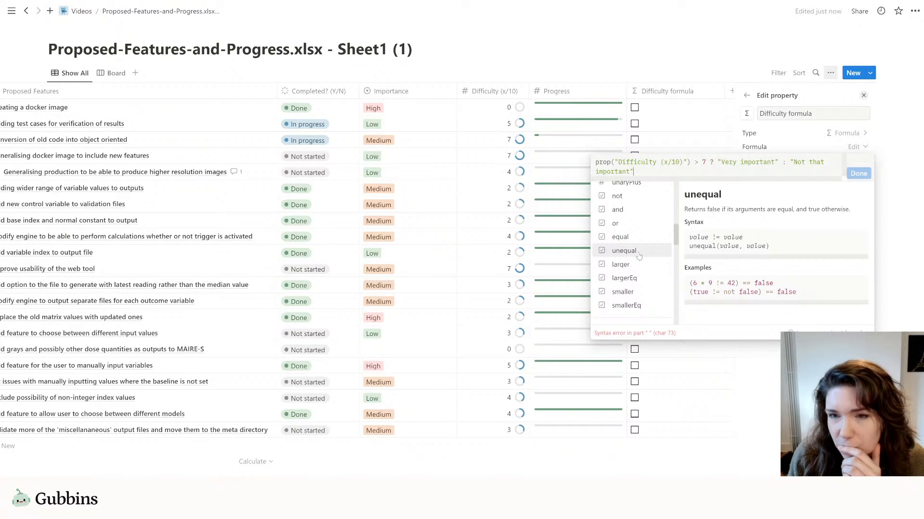
Step: Look through the available formula functions and wrap prop("Difficulty (x/10)") in toNumber()
{"action": "scroll", "coordinate": [643, 270], "scroll_direction": "down", "scroll_amount": 1}
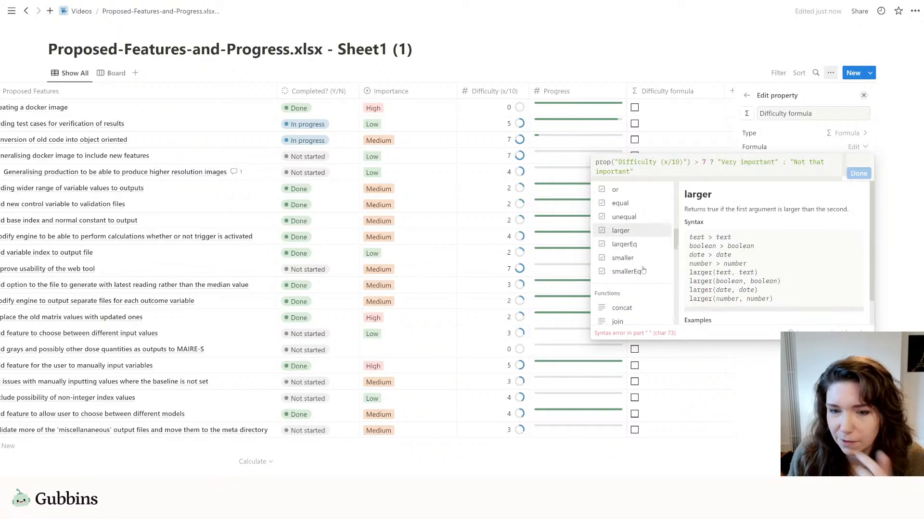
{"action": "scroll", "coordinate": [642, 272], "scroll_direction": "down", "scroll_amount": 5}
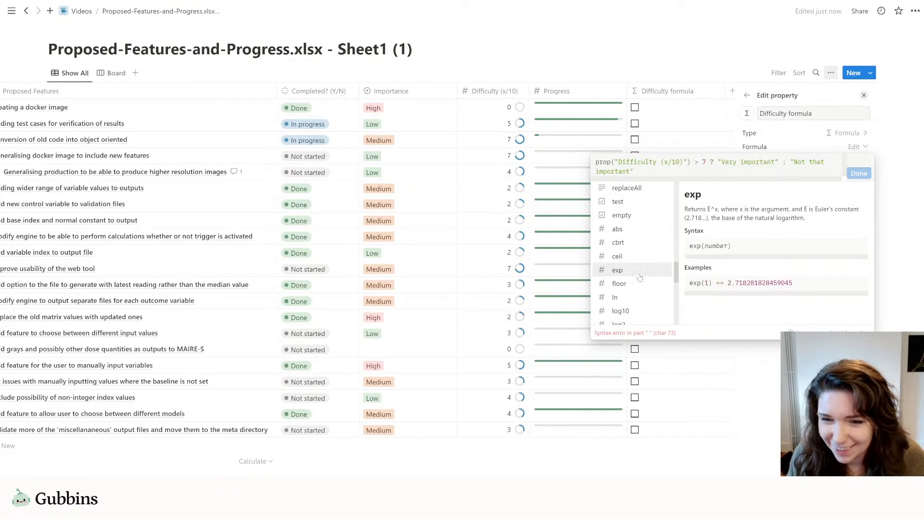
{"action": "scroll", "coordinate": [640, 284], "scroll_direction": "down", "scroll_amount": 10}
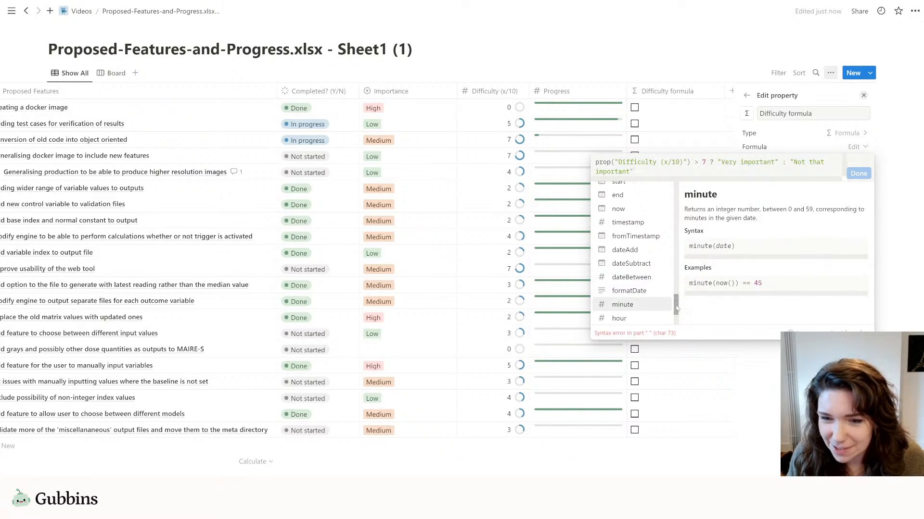
{"action": "left_click_drag", "start_coordinate": [676, 308], "coordinate": [680, 215]}
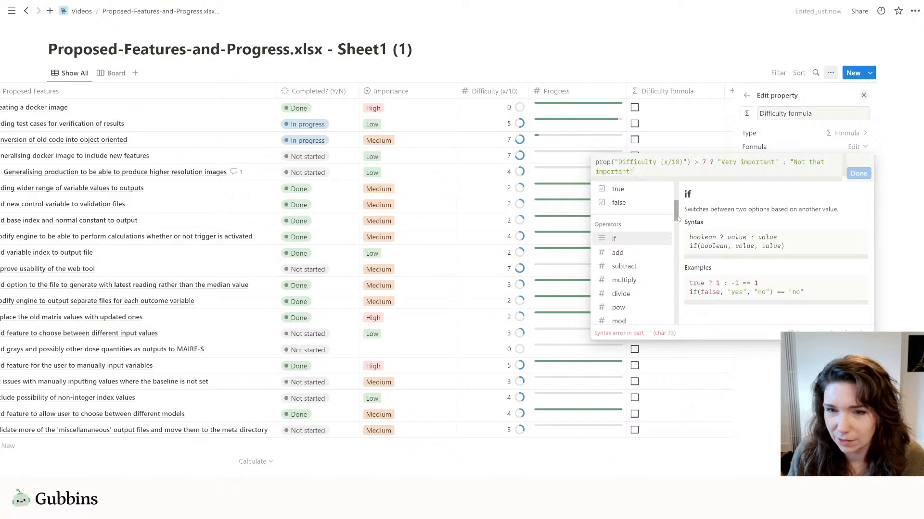
{"action": "left_click_drag", "start_coordinate": [677, 217], "coordinate": [676, 238]}
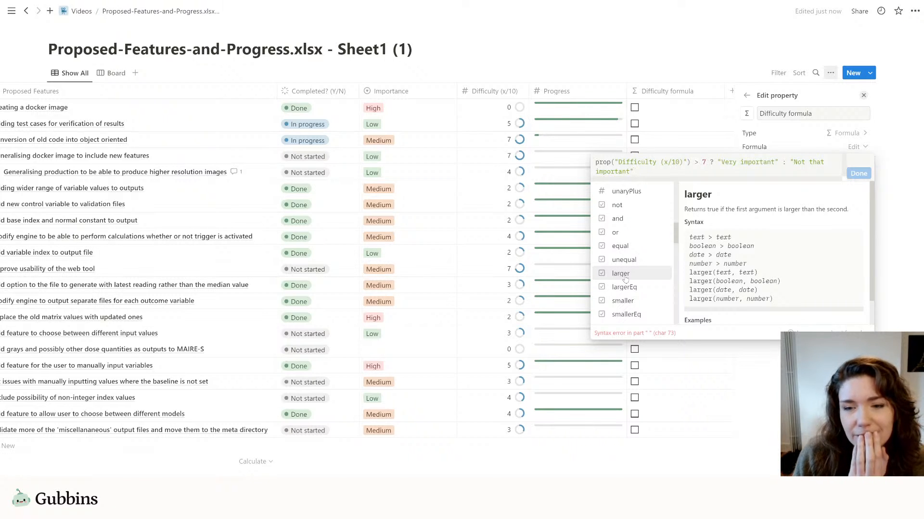
{"action": "left_click_drag", "start_coordinate": [677, 240], "coordinate": [676, 261]}
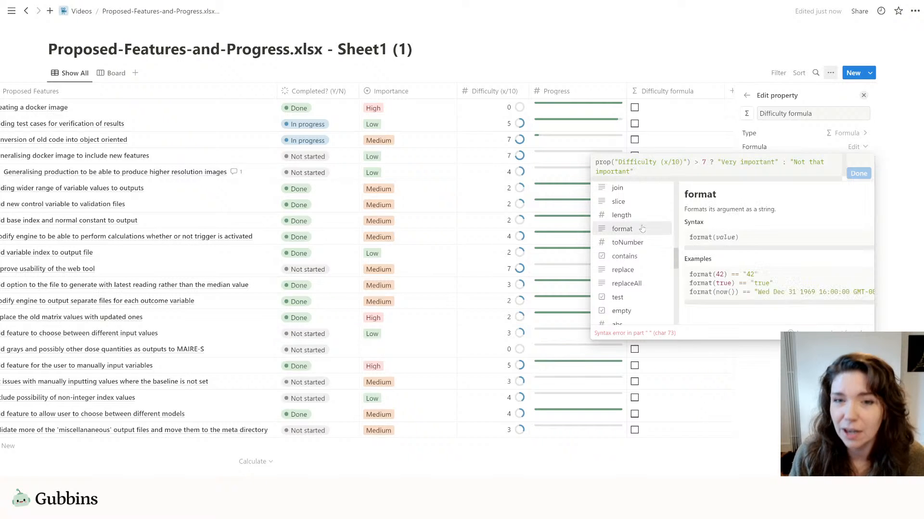
{"action": "left_click", "coordinate": [598, 164]}
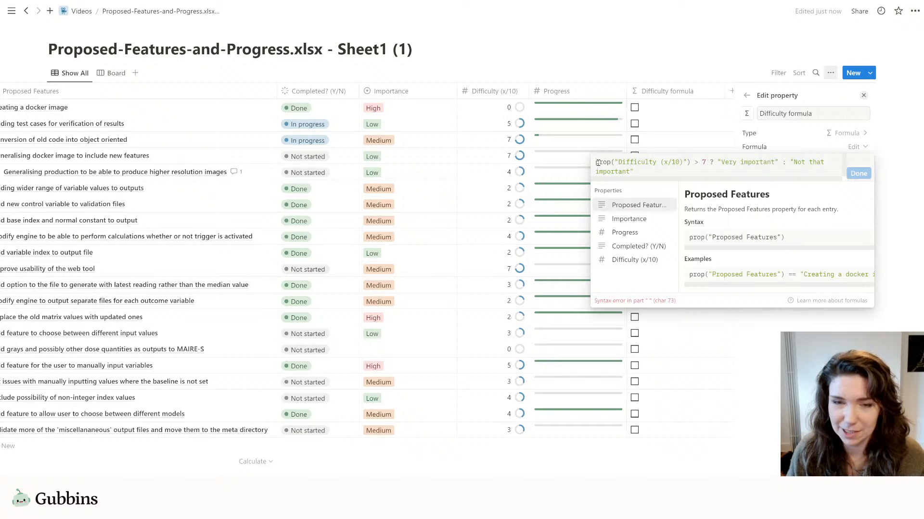
{"action": "type", "text": "toNumber("}
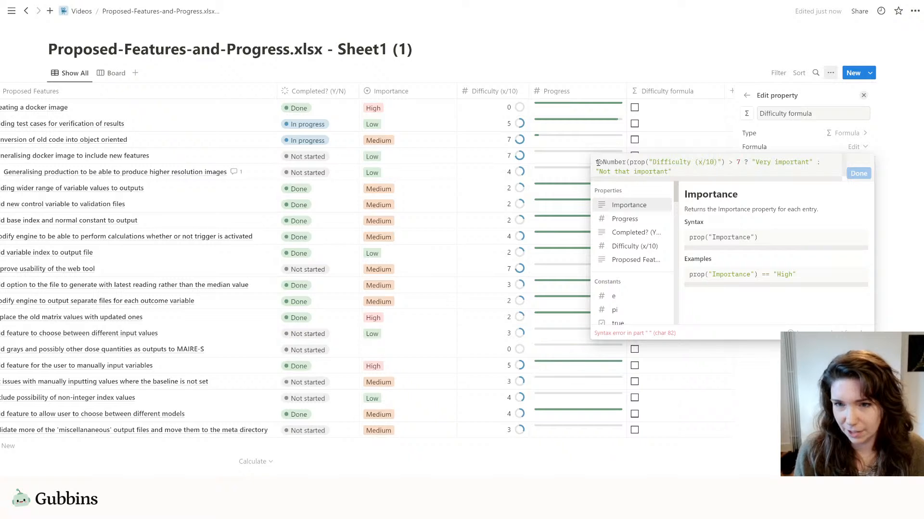
{"action": "type", "text": ")"}
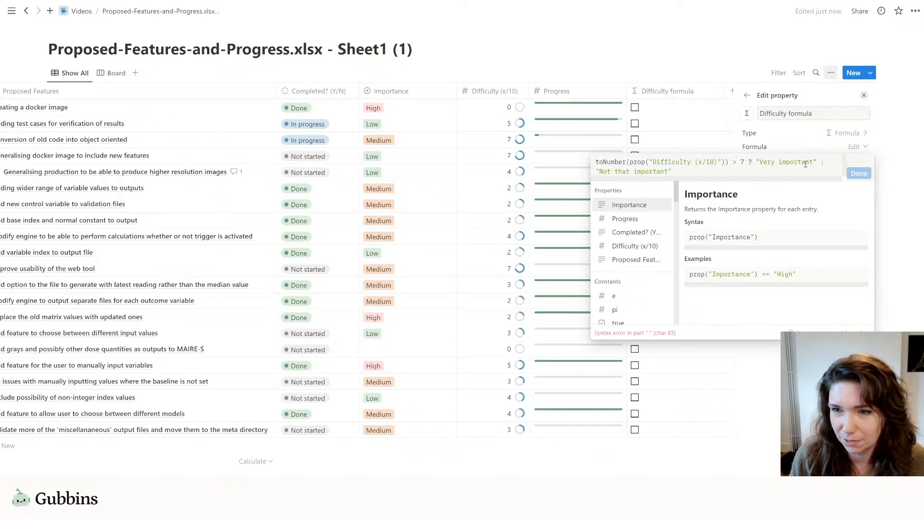
Step: Rewrite the comparison as larger(toNumber(prop("Difficulty (x/10)")),7) and remove the trailing space at the end of the formula
{"action": "left_click_drag", "start_coordinate": [675, 195], "coordinate": [678, 261]}
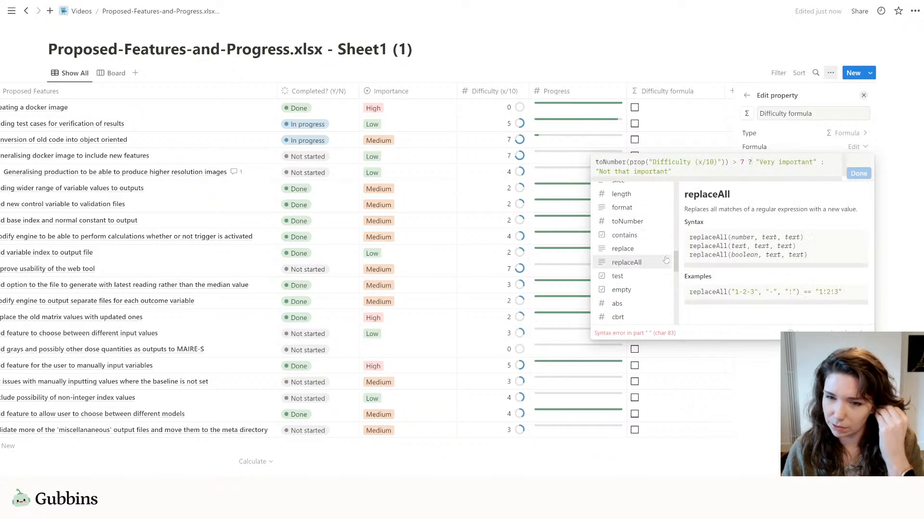
{"action": "left_click_drag", "start_coordinate": [676, 262], "coordinate": [680, 235]}
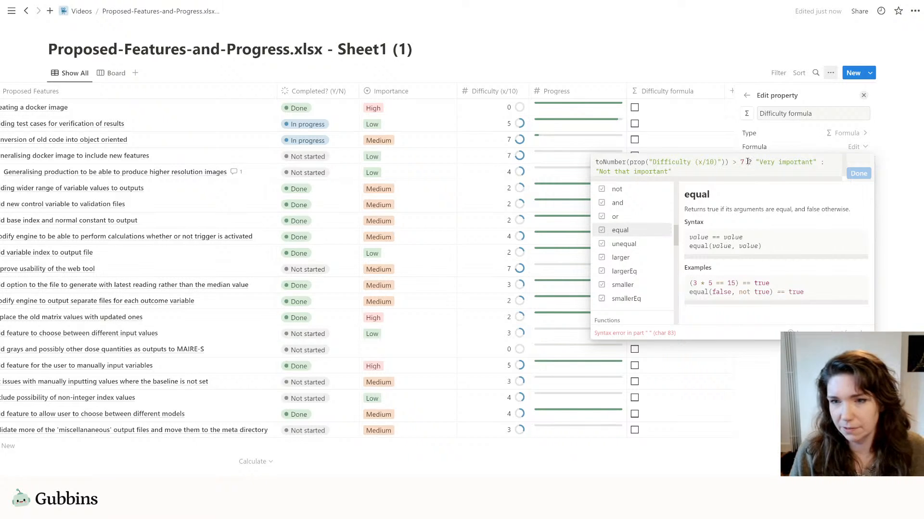
{"action": "type", "text": ")"}
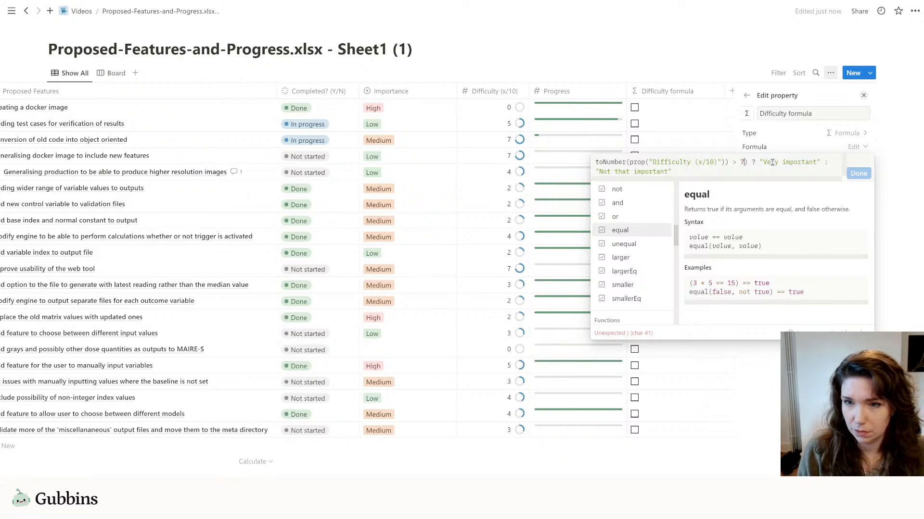
{"action": "key", "text": "Left"}
{"action": "key", "text": "BackSpace"}
{"action": "key", "text": "BackSpace"}
{"action": "key", "text": "BackSpace"}
{"action": "type", "text": ","}
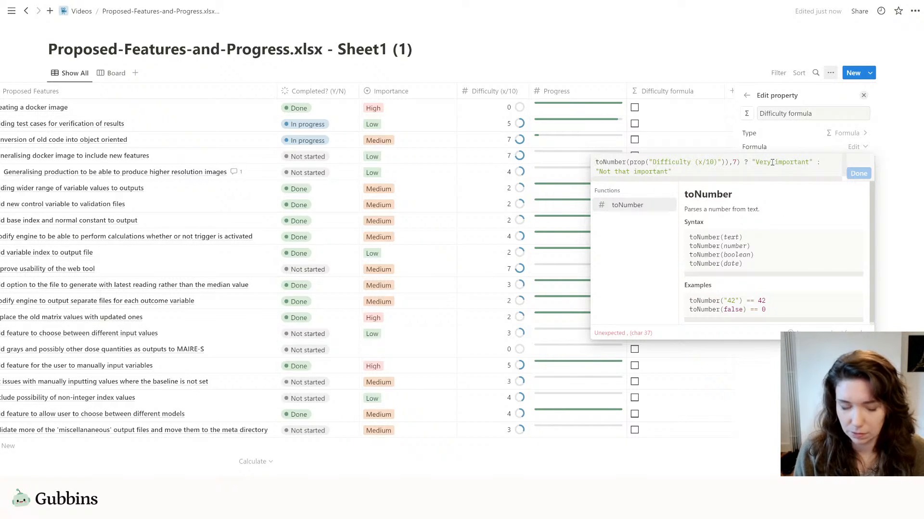
{"action": "type", "text": "la4rg"}
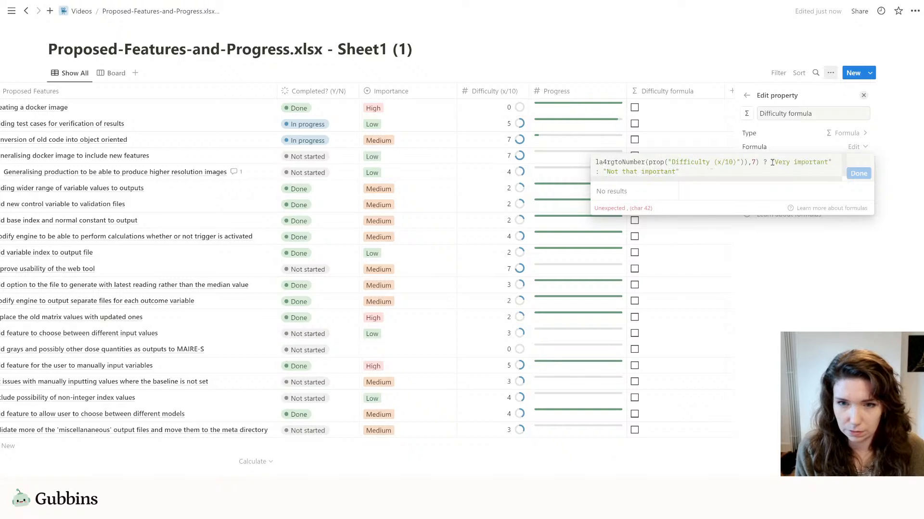
{"action": "type", "text": "er("}
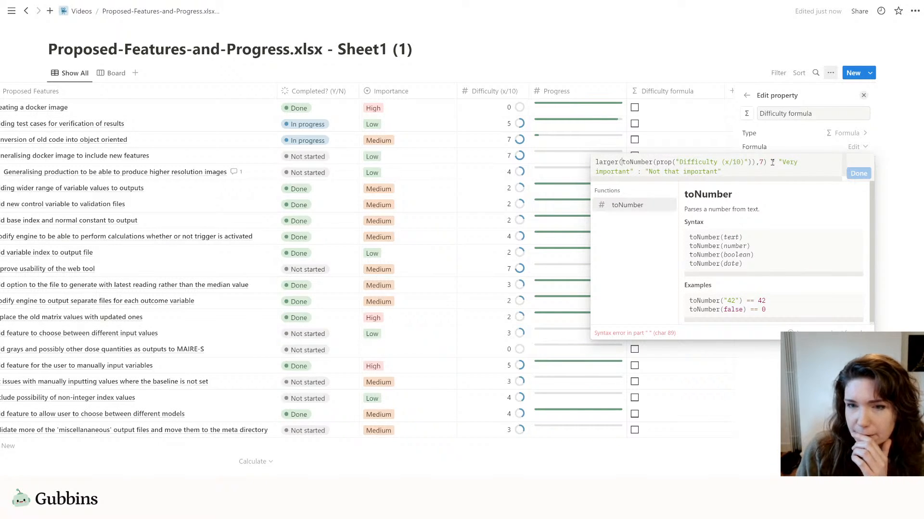
{"action": "left_click", "coordinate": [753, 172]}
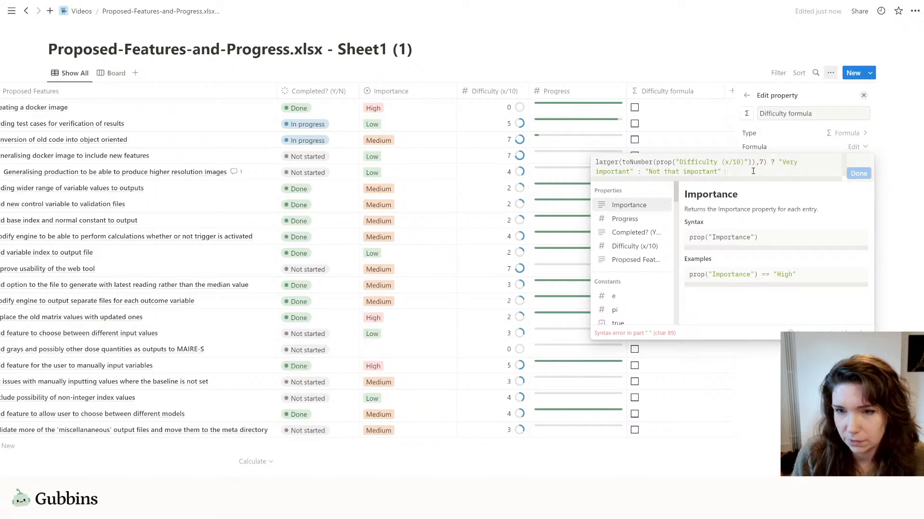
{"action": "key", "text": "BackSpace"}
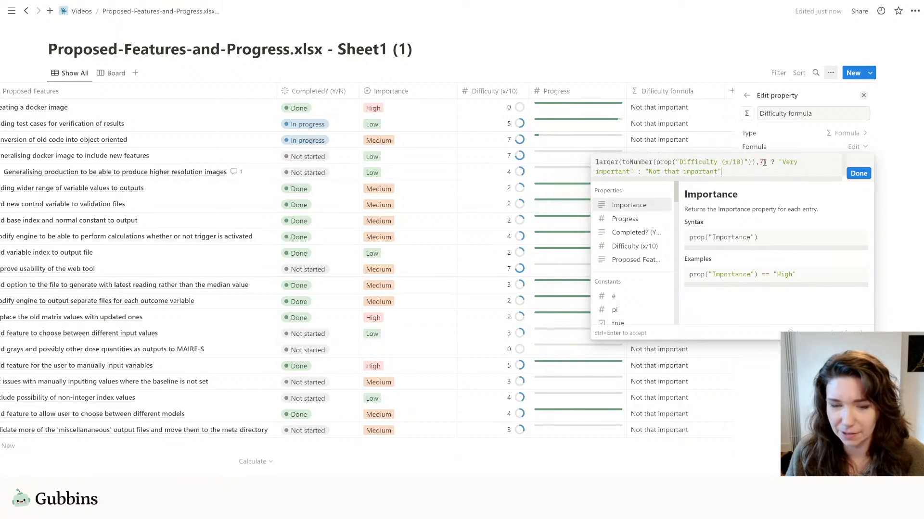
Step: Set the threshold in the larger() comparison to 4 and save the formula
{"action": "key", "text": "BackSpace"}
{"action": "type", "text": "5"}
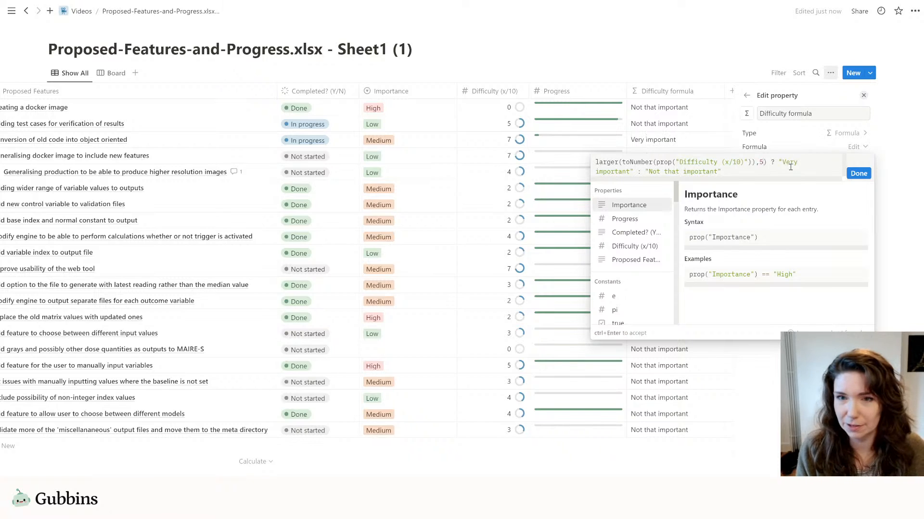
{"action": "key", "text": "BackSpace"}
{"action": "type", "text": "4"}
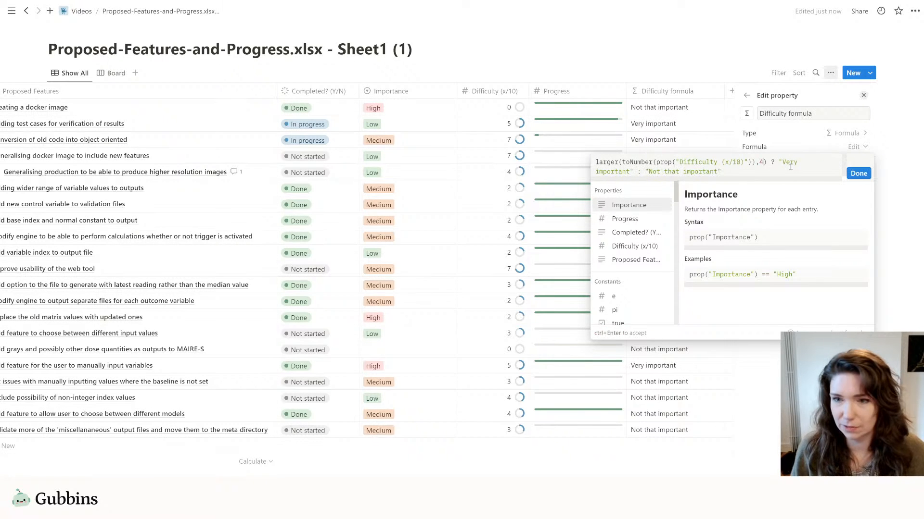
{"action": "left_click", "coordinate": [866, 173]}
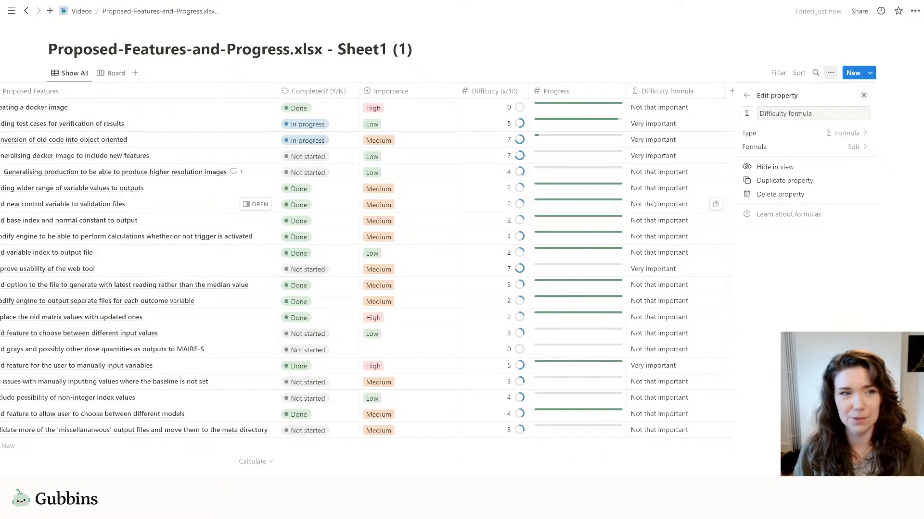
Step: In the Board view, show the Difficulty formula property directly below Progress and hide Difficulty (x/10)
{"action": "left_click", "coordinate": [111, 73]}
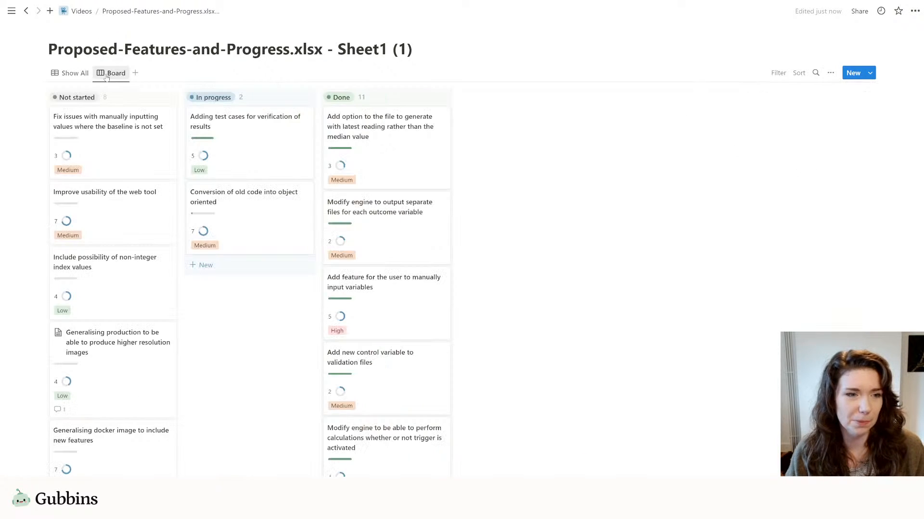
{"action": "left_click", "coordinate": [831, 73]}
{"action": "left_click", "coordinate": [788, 151]}
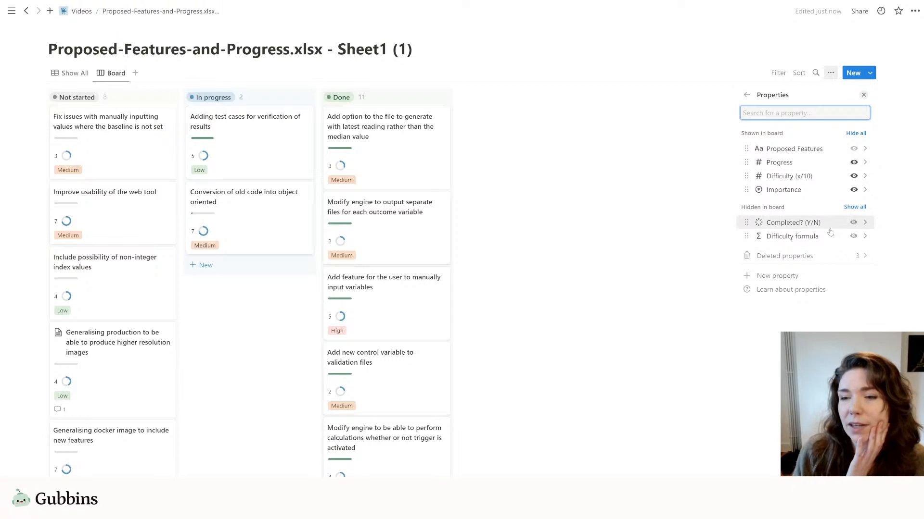
{"action": "left_click", "coordinate": [853, 236]}
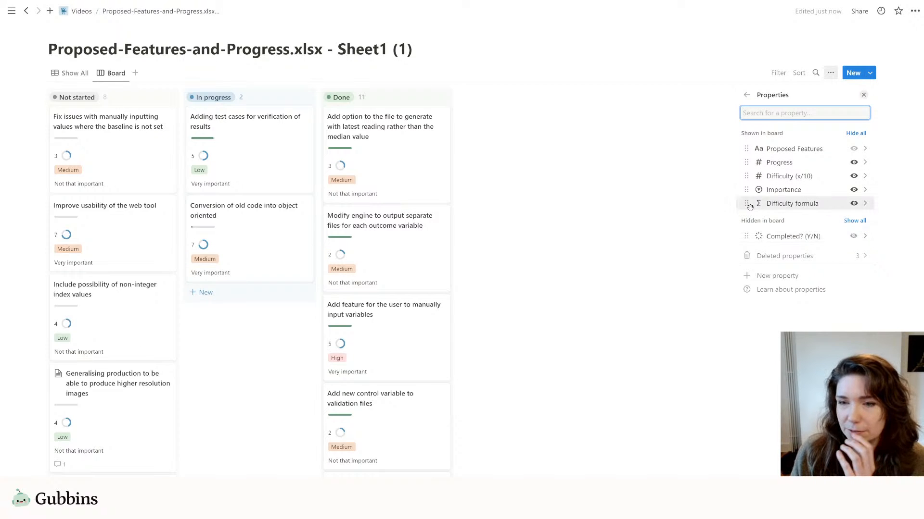
{"action": "left_click_drag", "start_coordinate": [749, 207], "coordinate": [748, 177]}
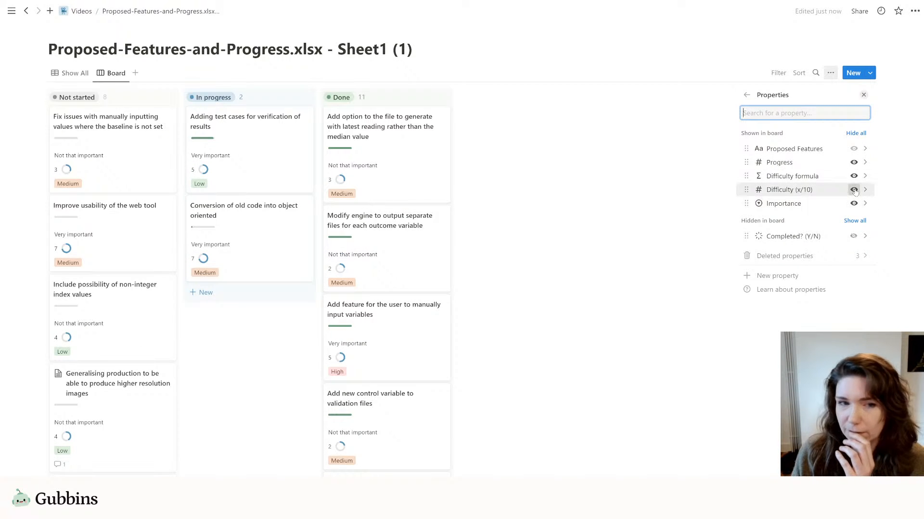
{"action": "left_click", "coordinate": [853, 190]}
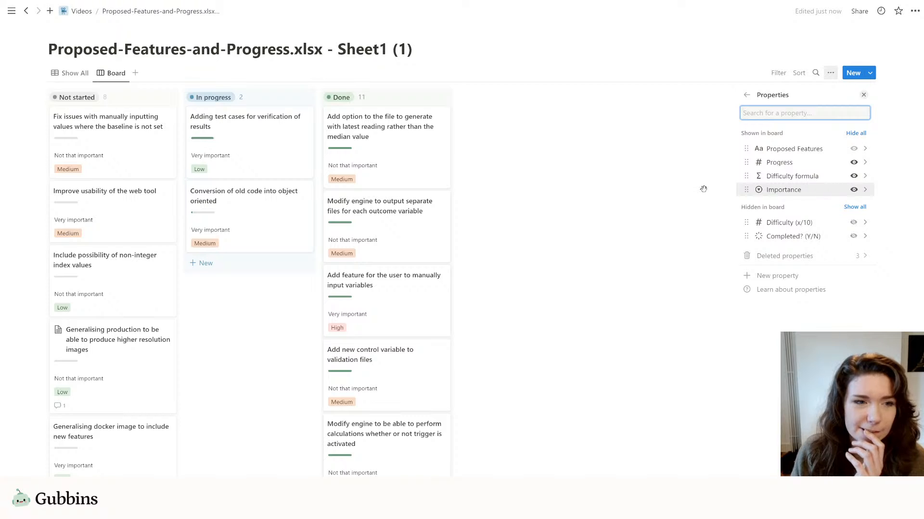
Step: In the Show All table, reword the Difficulty formula's results to "Very difficult" and "Not that difficult"
{"action": "left_click", "coordinate": [74, 80]}
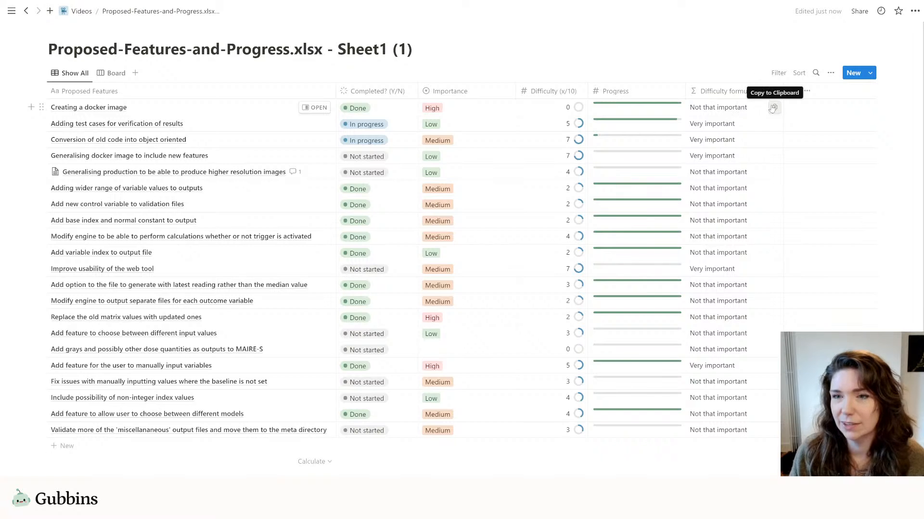
{"action": "left_click", "coordinate": [770, 92]}
{"action": "left_click", "coordinate": [773, 142]}
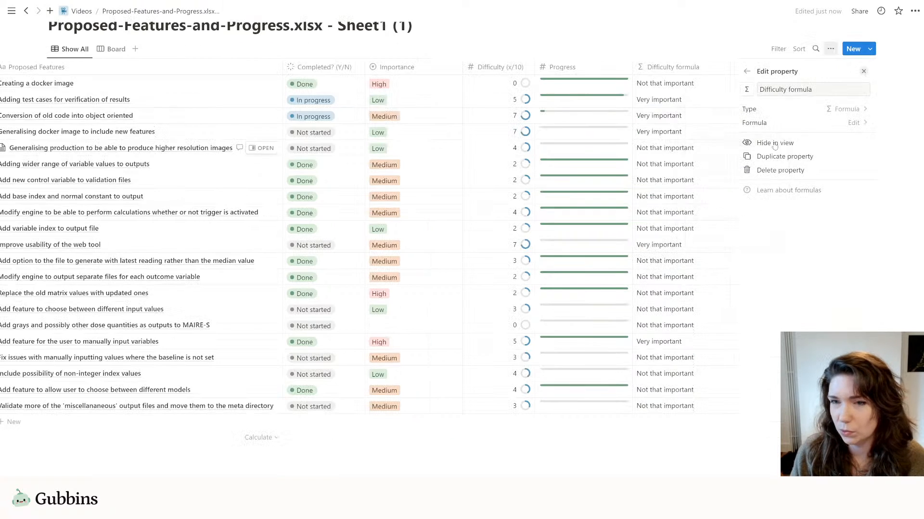
{"action": "left_click", "coordinate": [851, 123]}
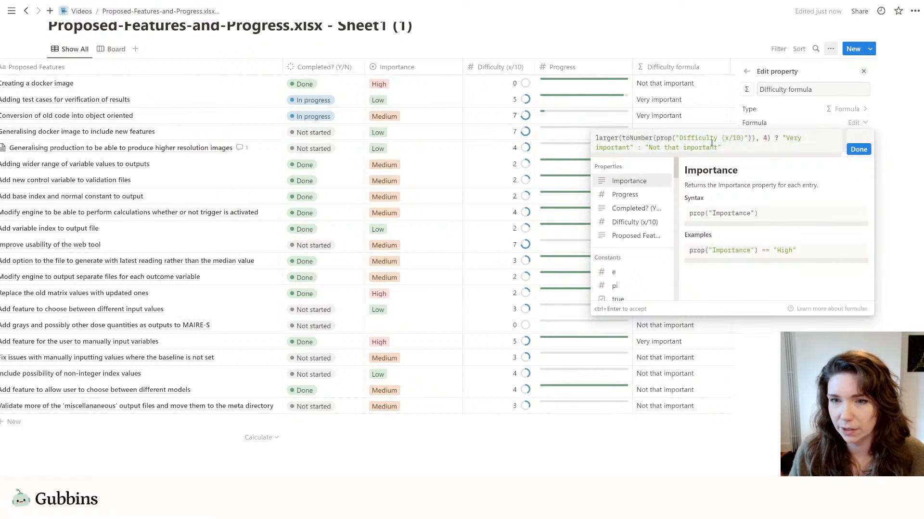
{"action": "key", "text": "ctrl+shift+Left"}
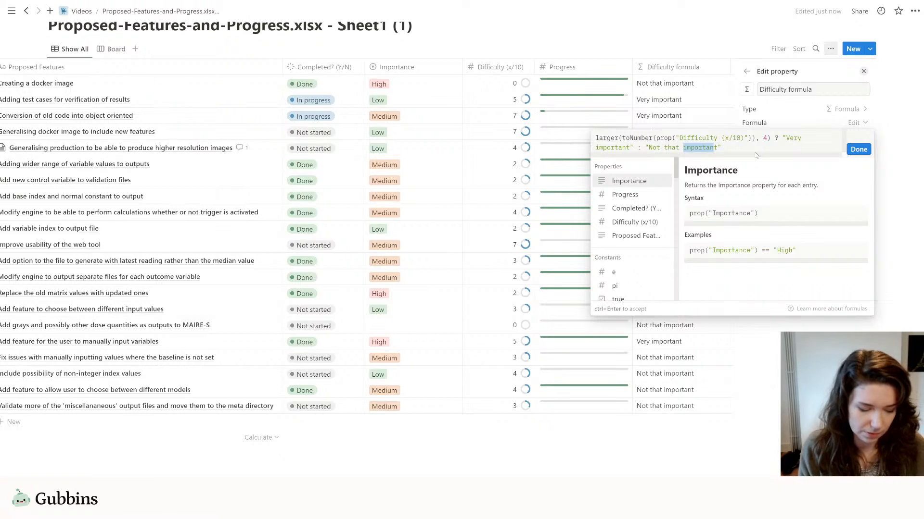
{"action": "type", "text": "difficul"}
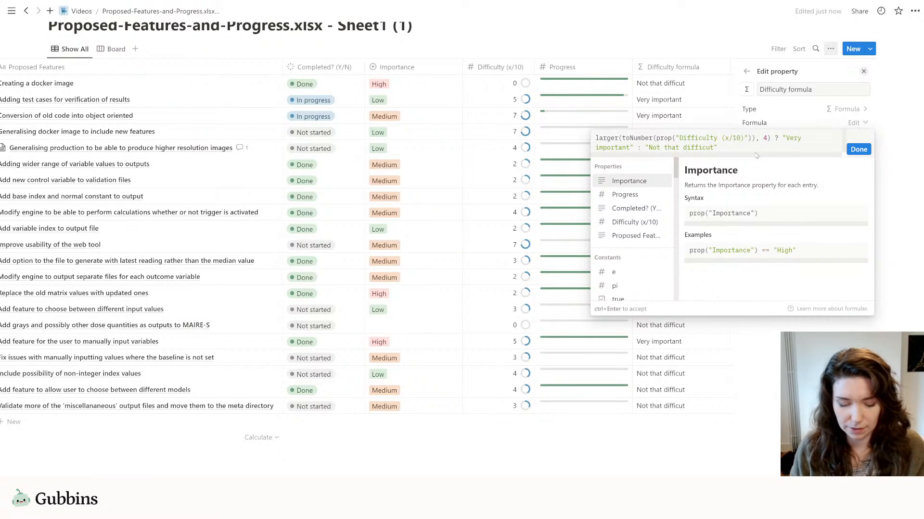
{"action": "type", "text": "t"}
{"action": "left_click", "coordinate": [629, 147]}
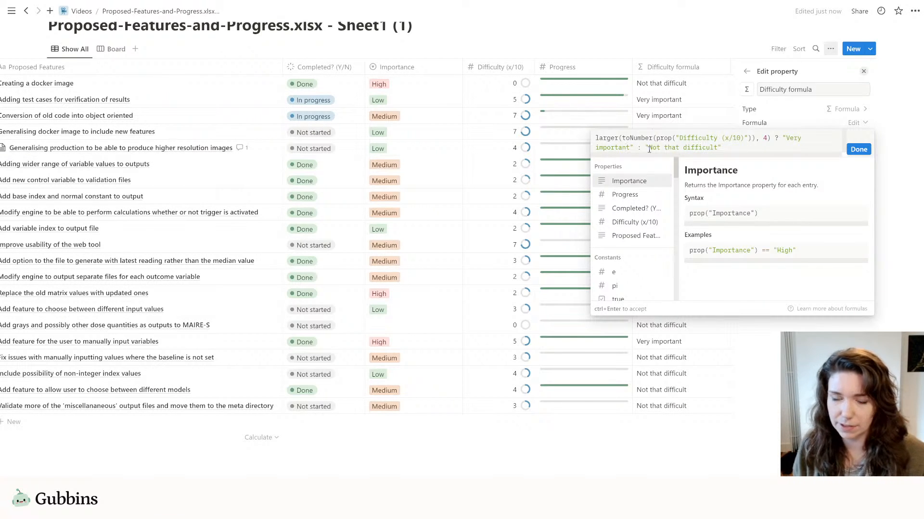
{"action": "key", "text": "ctrl+shift+Left"}
{"action": "type", "text": "difficult"}
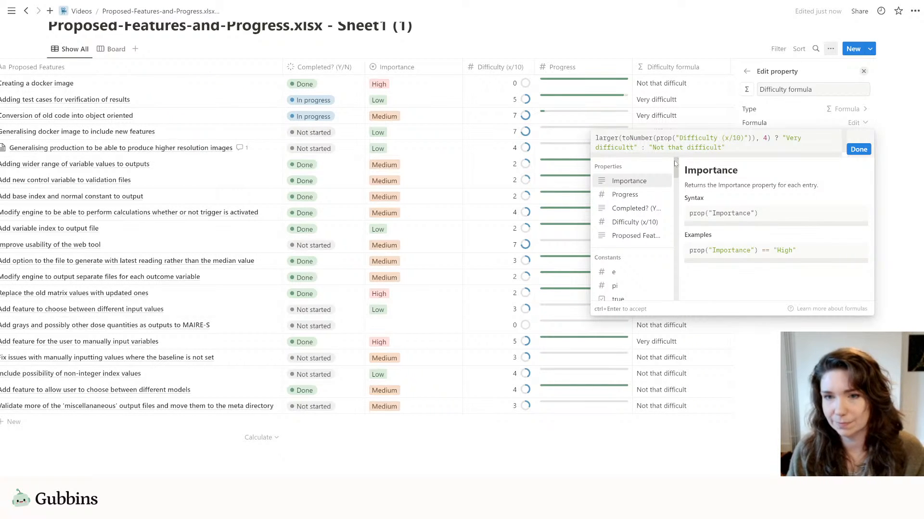
{"action": "key", "text": "Delete"}
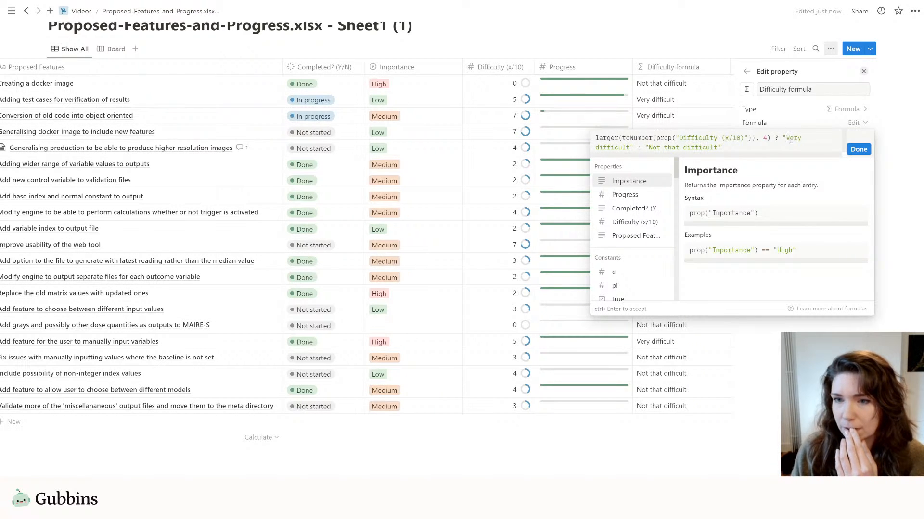
Step: Put a grimacing face emoji before "Very difficult" and a thumbs-up emoji before "Not that difficult", and save the formula
{"action": "key", "text": "super+period"}
{"action": "type", "text": "grim"}
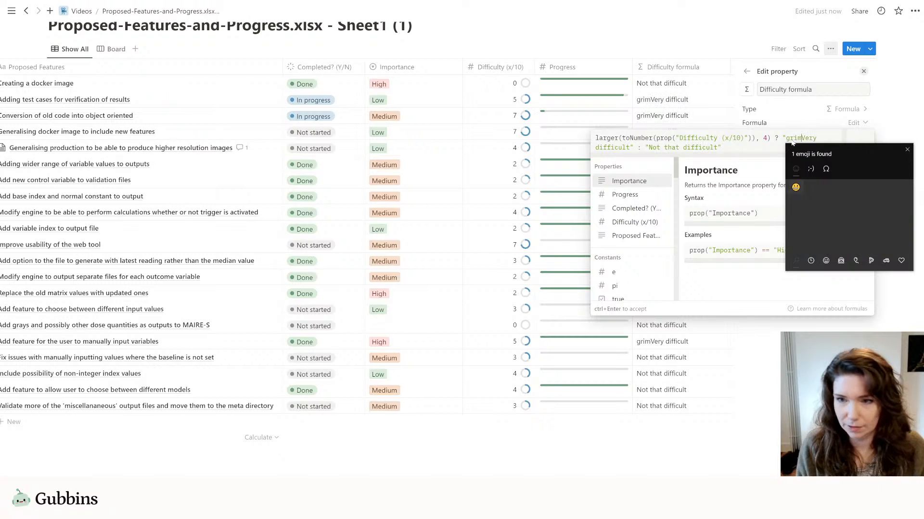
{"action": "left_click", "coordinate": [796, 187]}
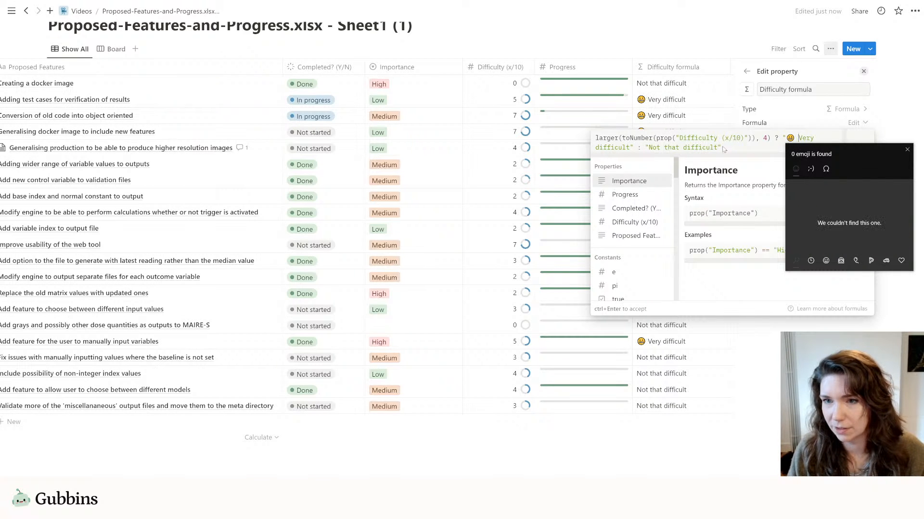
{"action": "key", "text": "Escape"}
{"action": "left_click", "coordinate": [647, 147]}
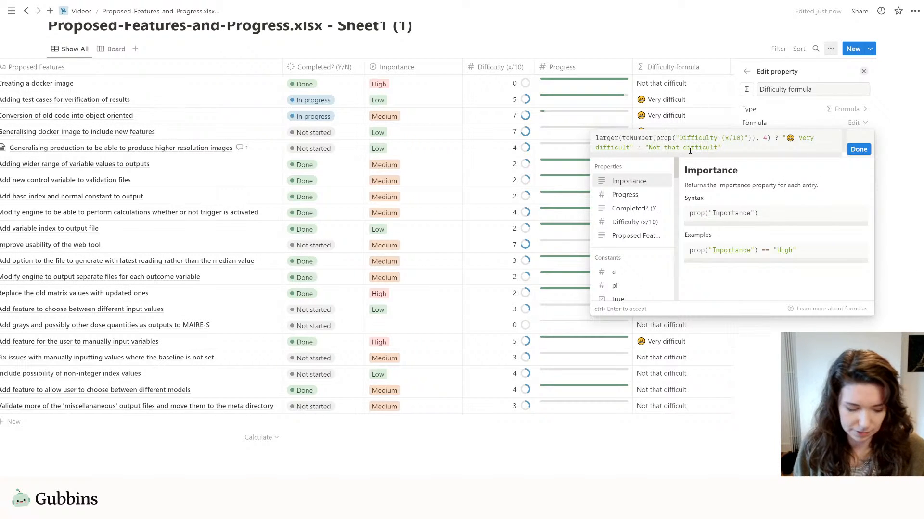
{"action": "key", "text": "super+period"}
{"action": "type", "text": "thumb"}
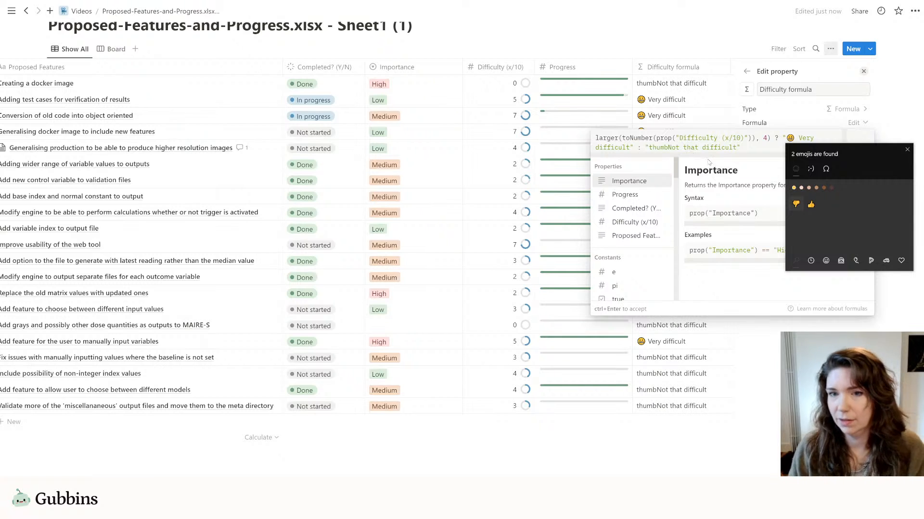
{"action": "left_click", "coordinate": [811, 205]}
{"action": "key", "text": "Escape"}
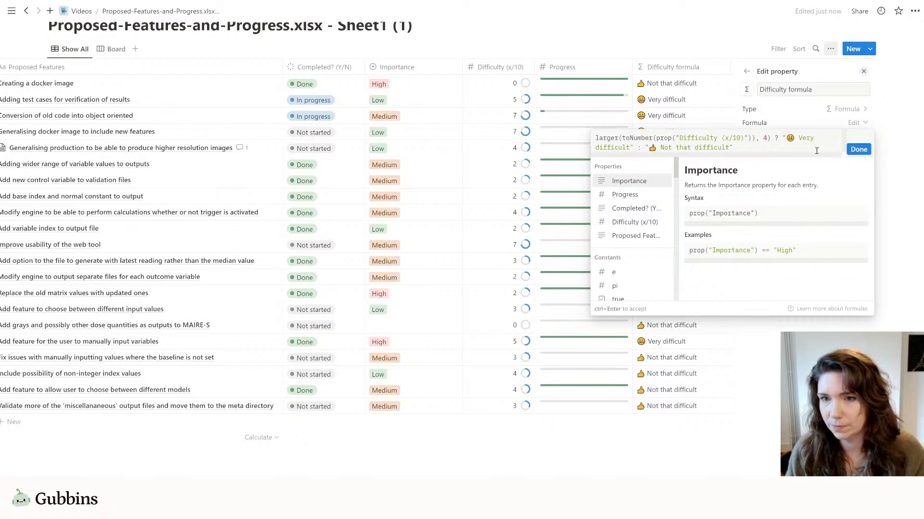
{"action": "left_click", "coordinate": [859, 150]}
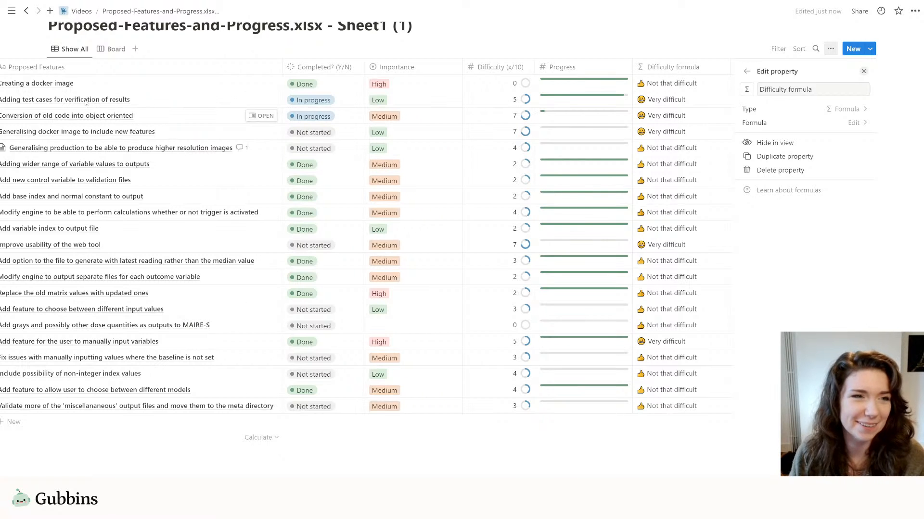
Step: Compare how the difficulty labels appear on the Board cards and in the Show All table
{"action": "left_click", "coordinate": [112, 49]}
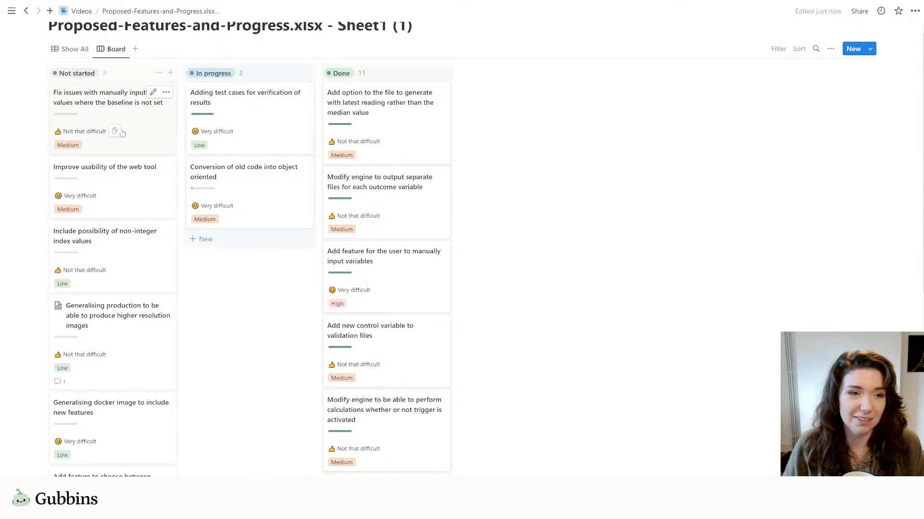
{"action": "left_click", "coordinate": [61, 48]}
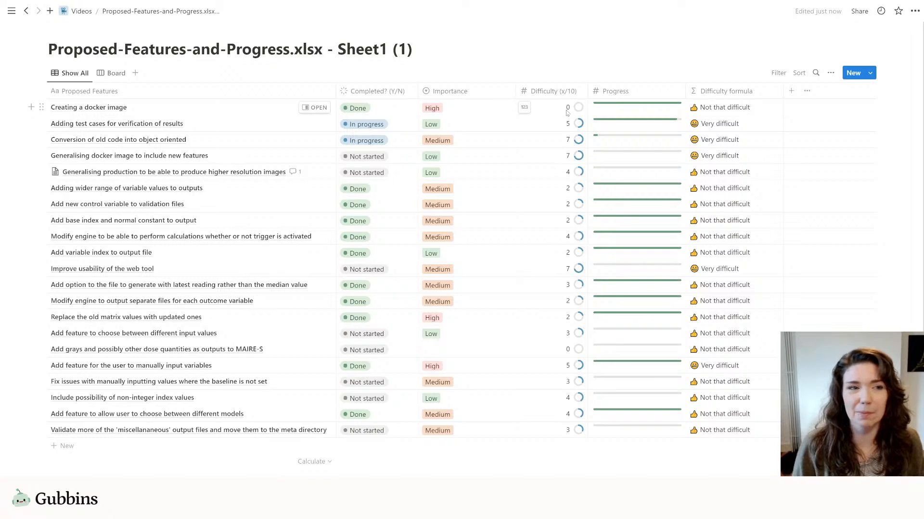
{"action": "left_click", "coordinate": [114, 73]}
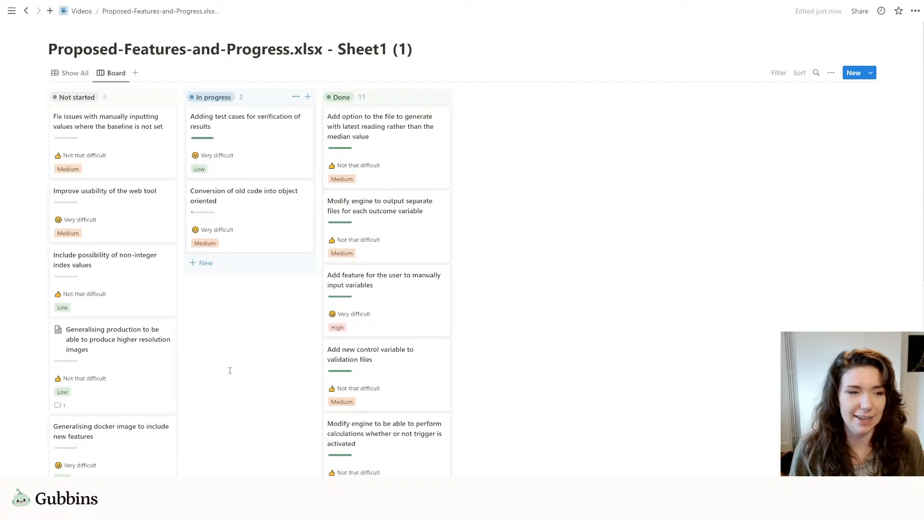
{"action": "left_click", "coordinate": [61, 75]}
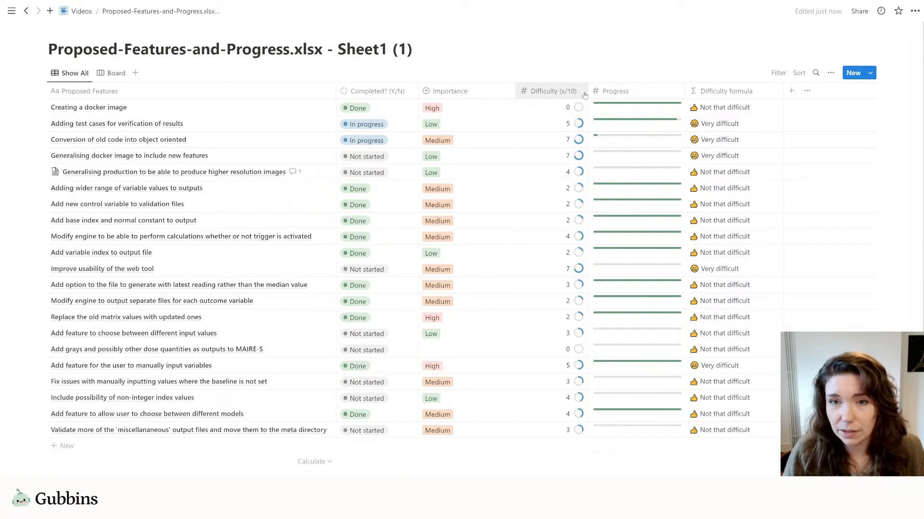
{"action": "mouse_move", "coordinate": [588, 91]}
{"action": "left_mouse_down"}
{"action": "mouse_move", "coordinate": [575, 91]}
{"action": "mouse_move", "coordinate": [587, 91]}
{"action": "left_mouse_up"}
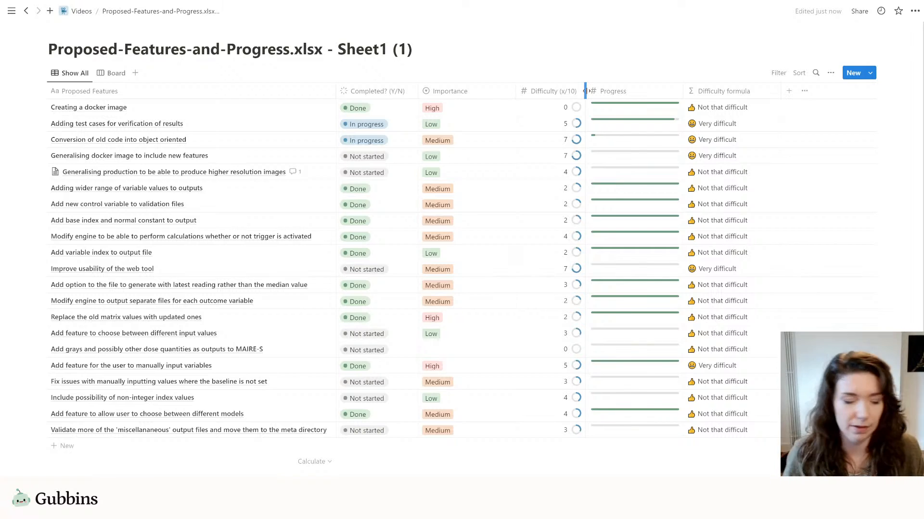
{"action": "left_click", "coordinate": [115, 75]}
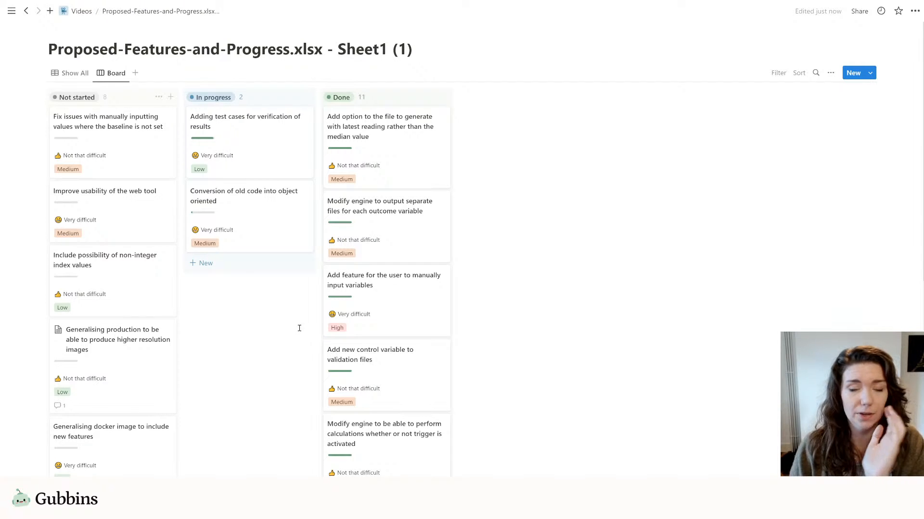
Step: Add a database view with the Timeline layout, name it "Timeline", and close its view options
{"action": "left_click", "coordinate": [136, 73]}
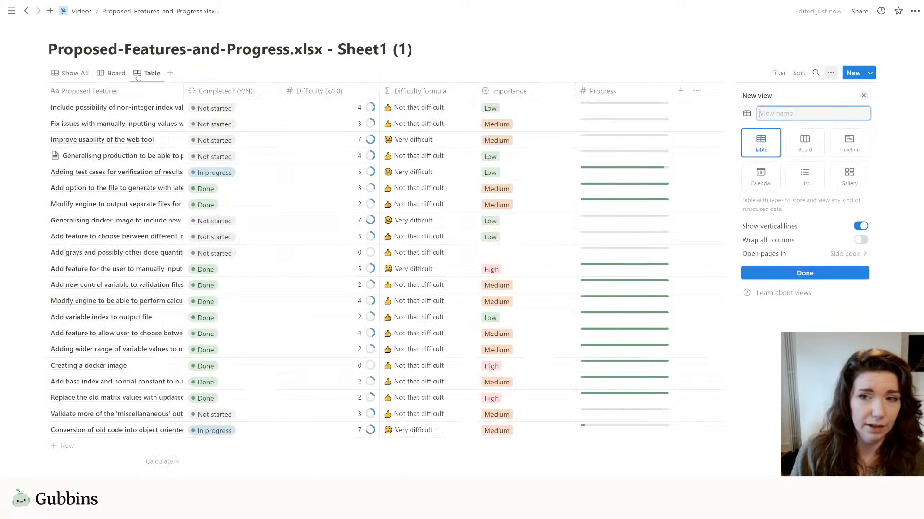
{"action": "left_click", "coordinate": [858, 146]}
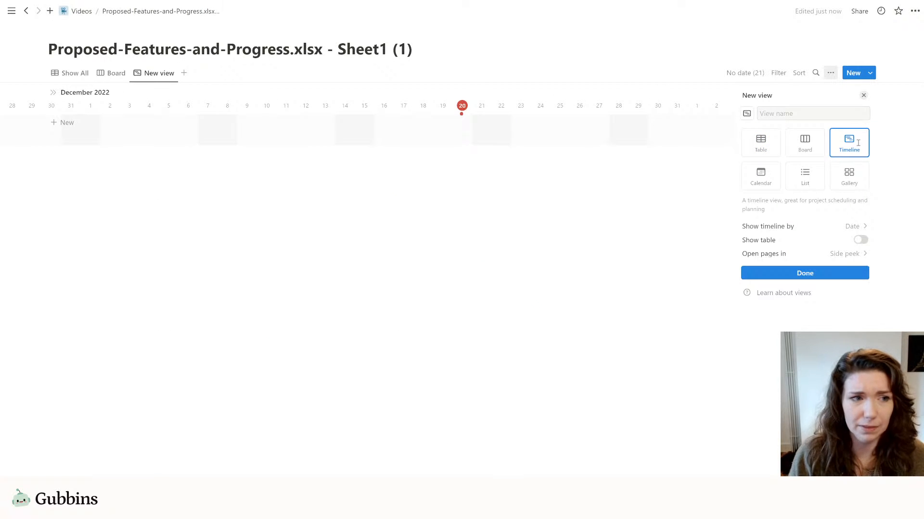
{"action": "left_click", "coordinate": [824, 115]}
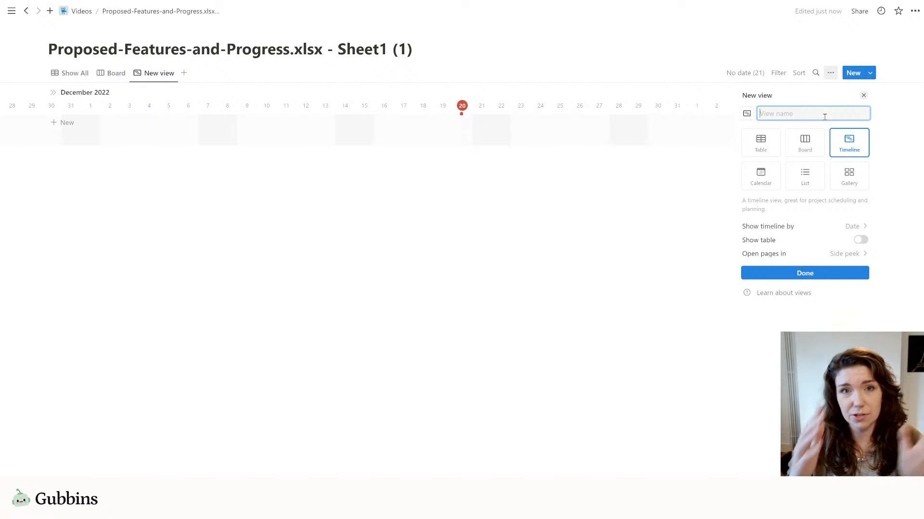
{"action": "type", "text": "Timeline"}
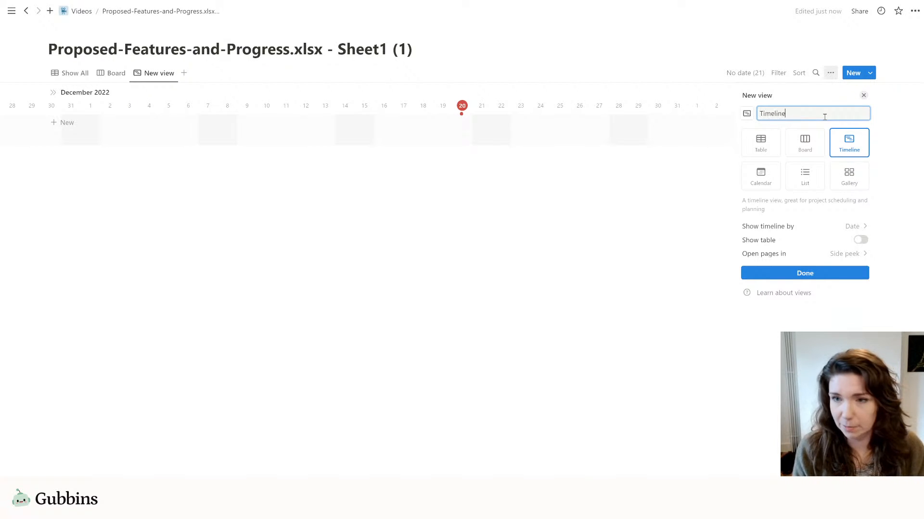
{"action": "key", "text": "Return"}
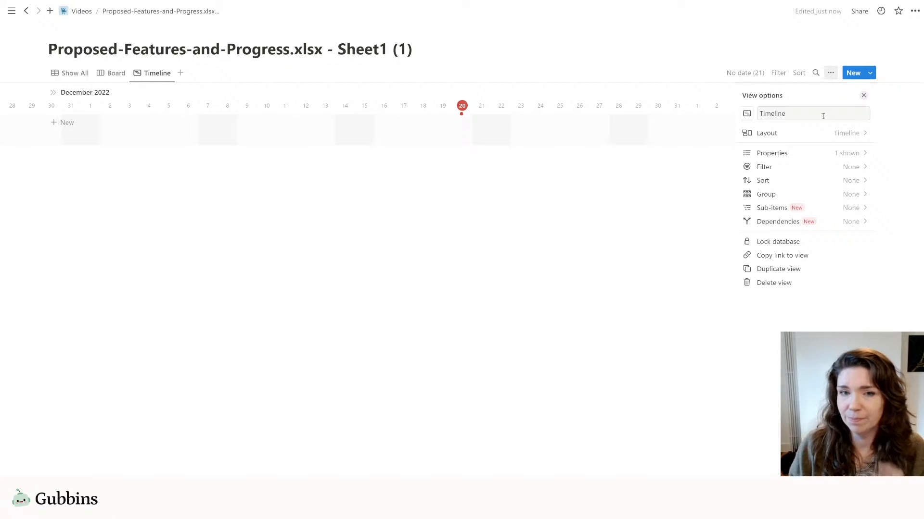
{"action": "left_click", "coordinate": [512, 260]}
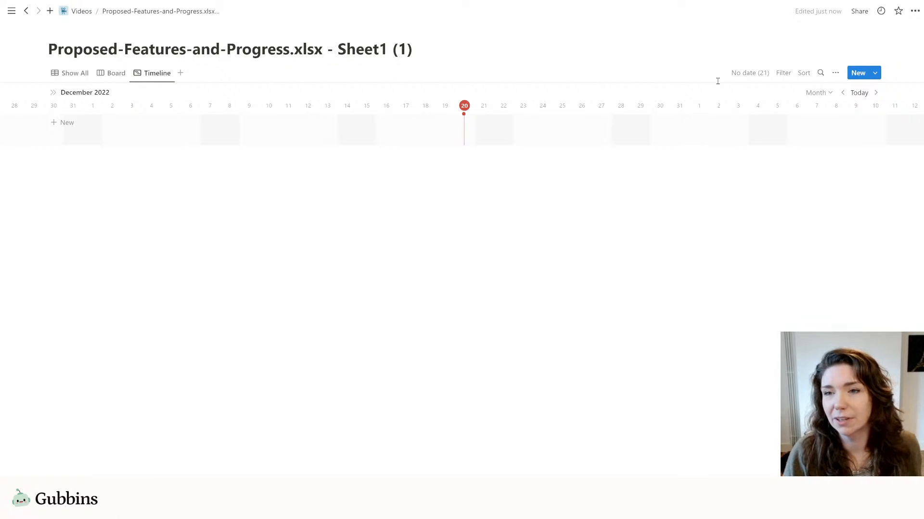
Step: Add the undated page "Improve usability of the web tool" to the timeline and make it span the 16th to the 27th
{"action": "left_click", "coordinate": [758, 74]}
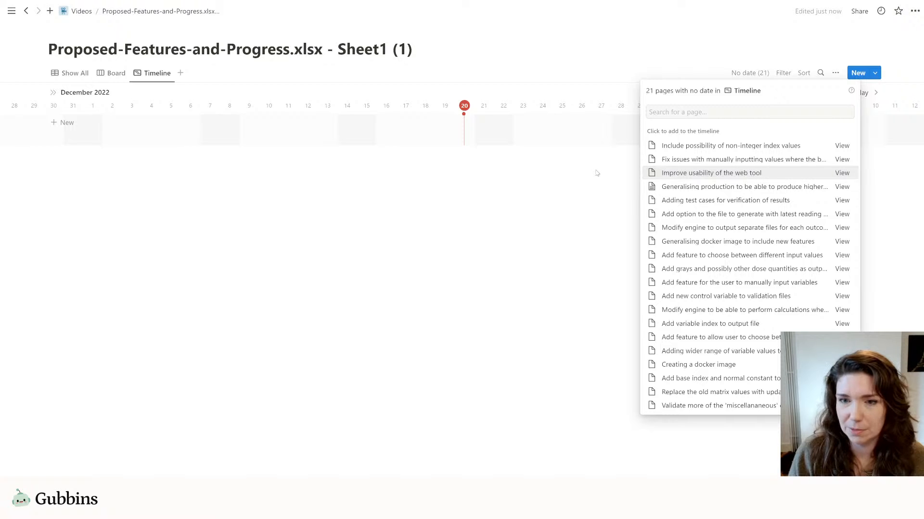
{"action": "left_click", "coordinate": [689, 174]}
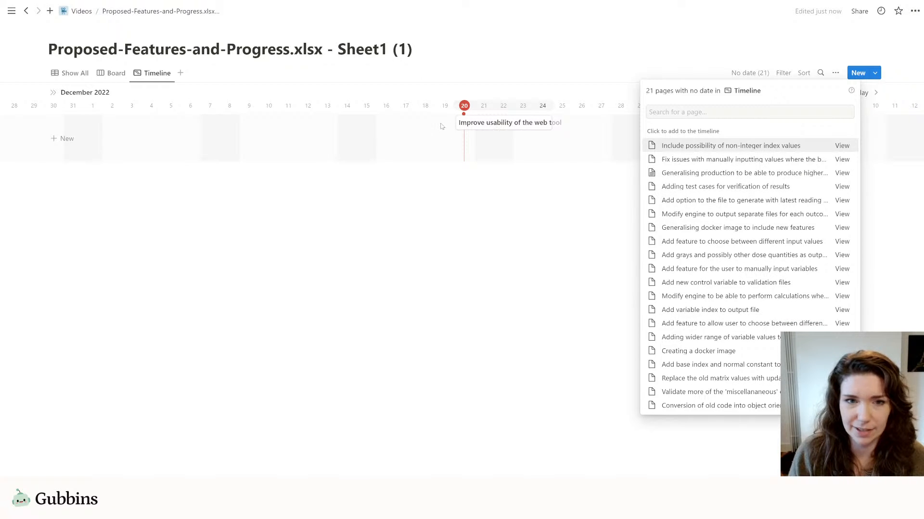
{"action": "left_click", "coordinate": [436, 197]}
{"action": "left_click_drag", "start_coordinate": [494, 124], "coordinate": [415, 123]}
{"action": "left_click_drag", "start_coordinate": [475, 123], "coordinate": [611, 124]}
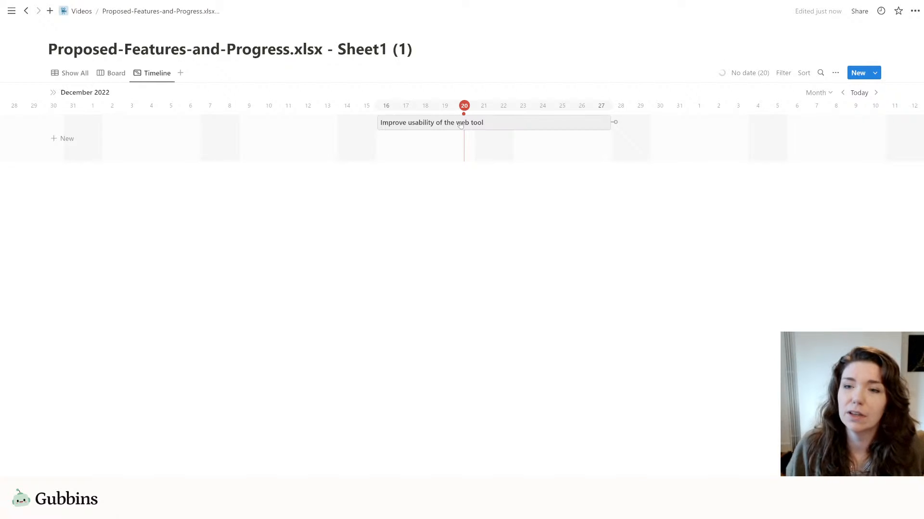
Step: Add the undated page "Include possibility of non-integer index values" to the timeline and move it to the 30th through the 3rd
{"action": "left_click", "coordinate": [735, 73]}
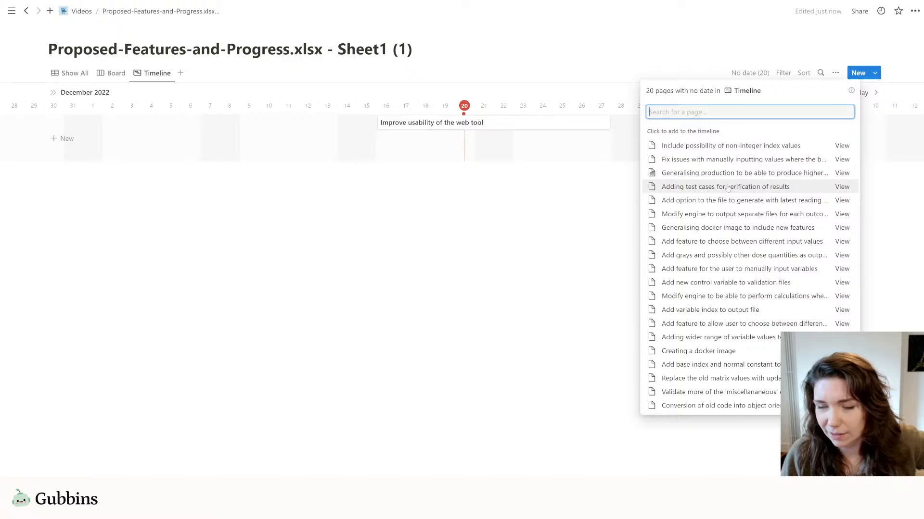
{"action": "left_click", "coordinate": [744, 149]}
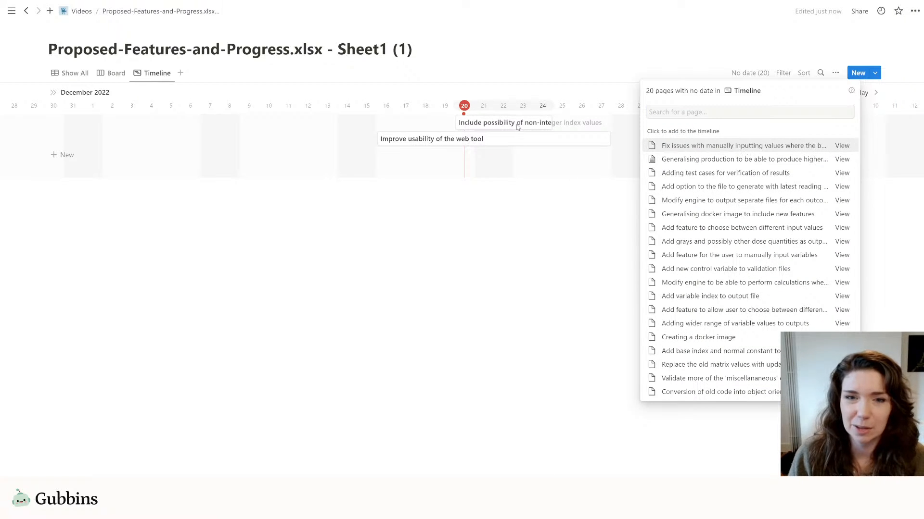
{"action": "left_click", "coordinate": [495, 148]}
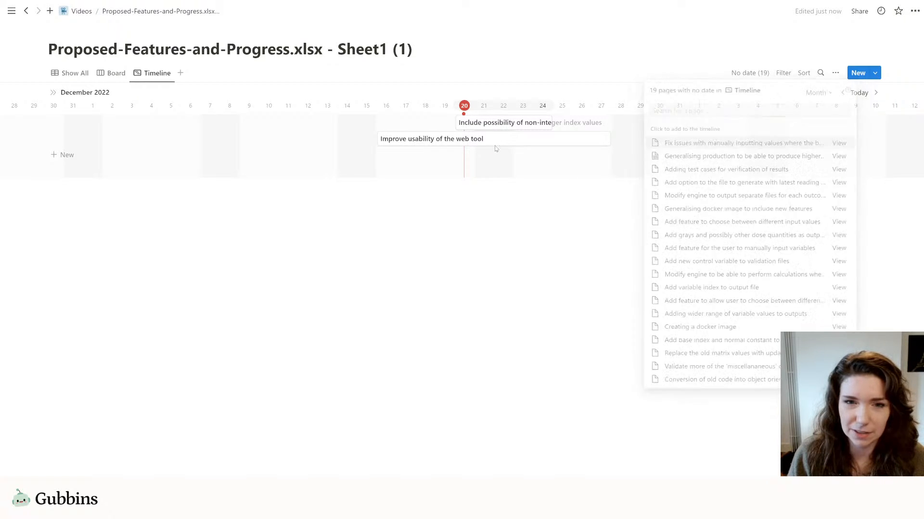
{"action": "left_click_drag", "start_coordinate": [520, 129], "coordinate": [712, 163]}
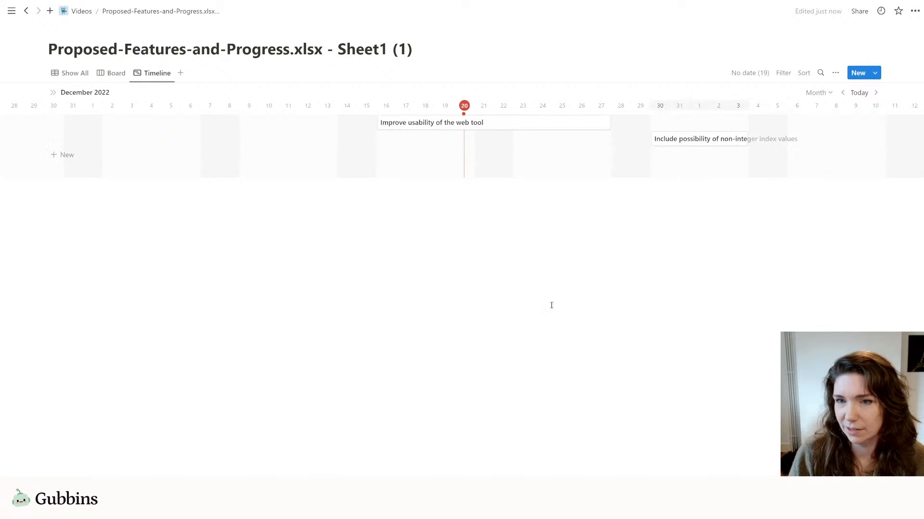
Step: Add undated pages "Generalising docker image to include new features" on the 20th and "Add feature to choose between different input values" starting on the 8th
{"action": "left_click", "coordinate": [750, 73]}
{"action": "left_click_drag", "start_coordinate": [724, 214], "coordinate": [485, 151]}
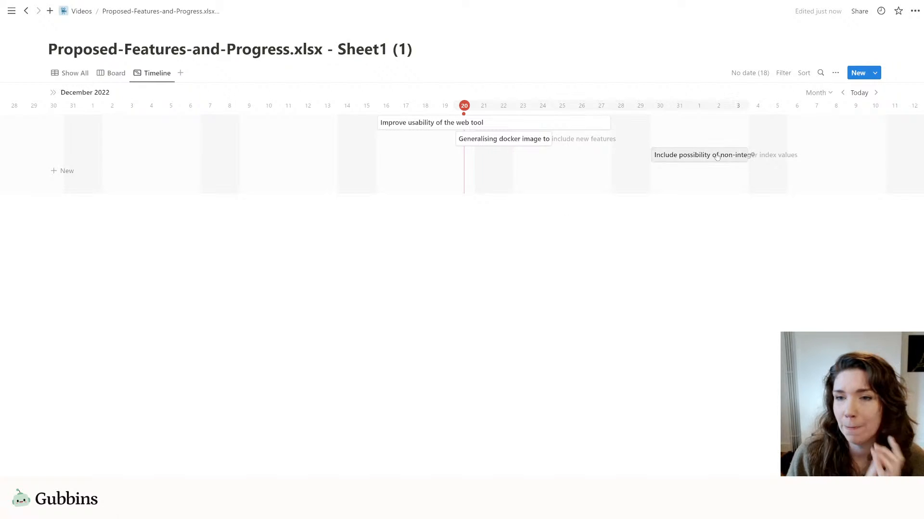
{"action": "left_click", "coordinate": [762, 74]}
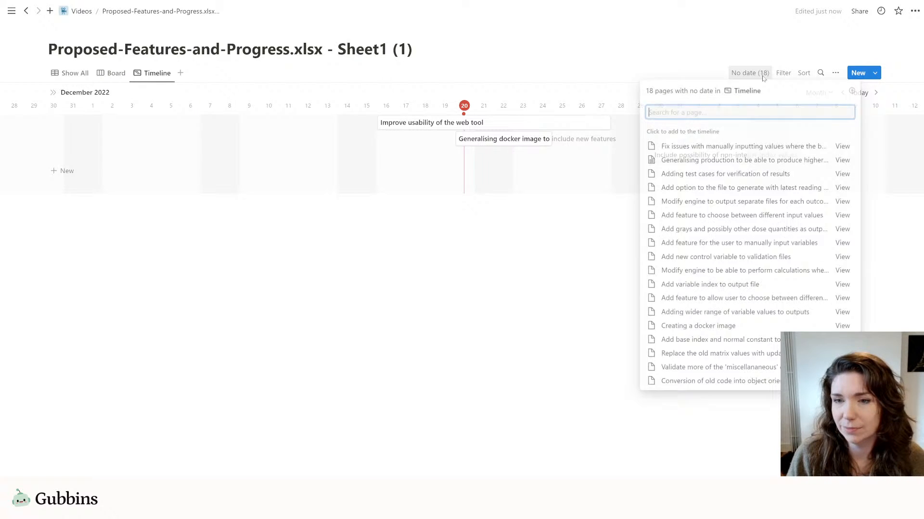
{"action": "left_click", "coordinate": [718, 216]}
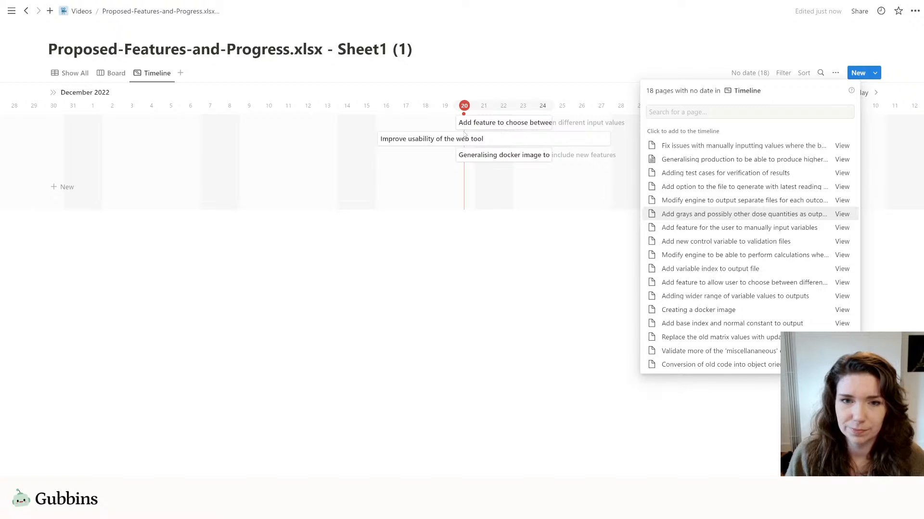
{"action": "left_click", "coordinate": [508, 129]}
{"action": "left_click_drag", "start_coordinate": [507, 128], "coordinate": [287, 141]}
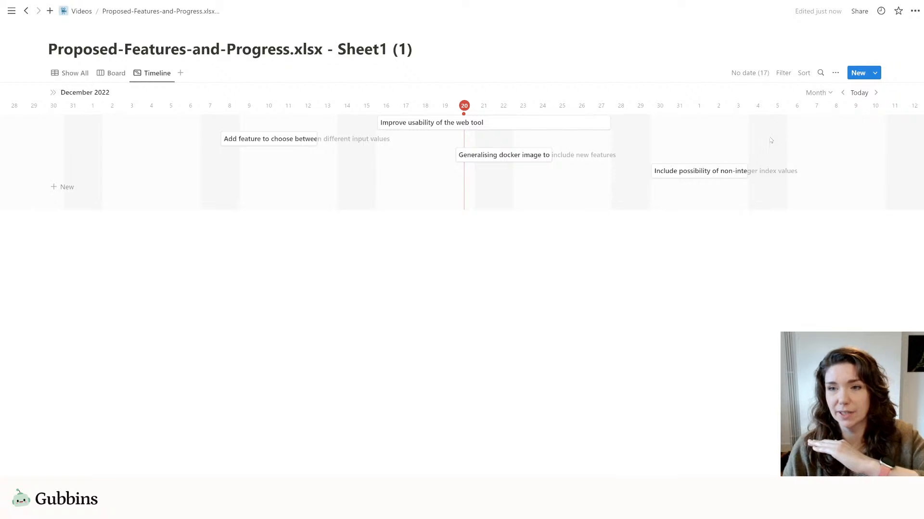
Step: Sort the timeline by Date in ascending order and save the sort for everyone
{"action": "left_click", "coordinate": [804, 73]}
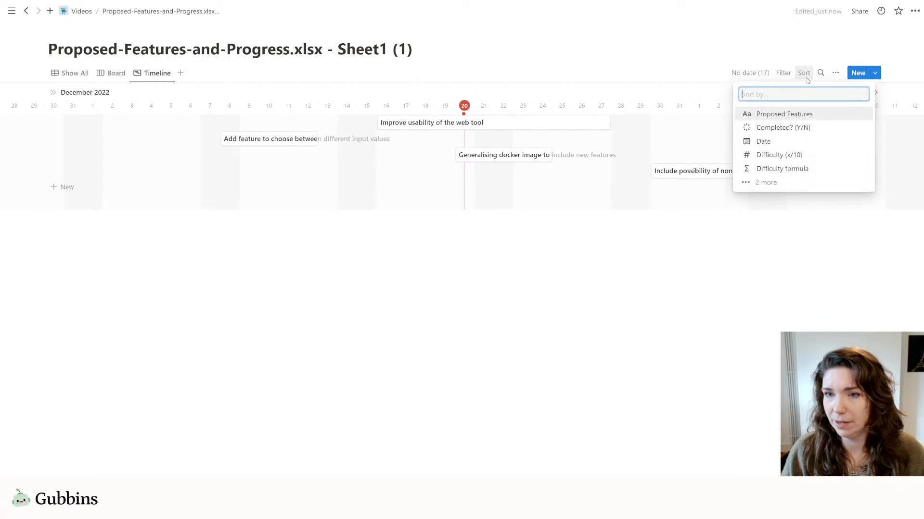
{"action": "left_click", "coordinate": [786, 141]}
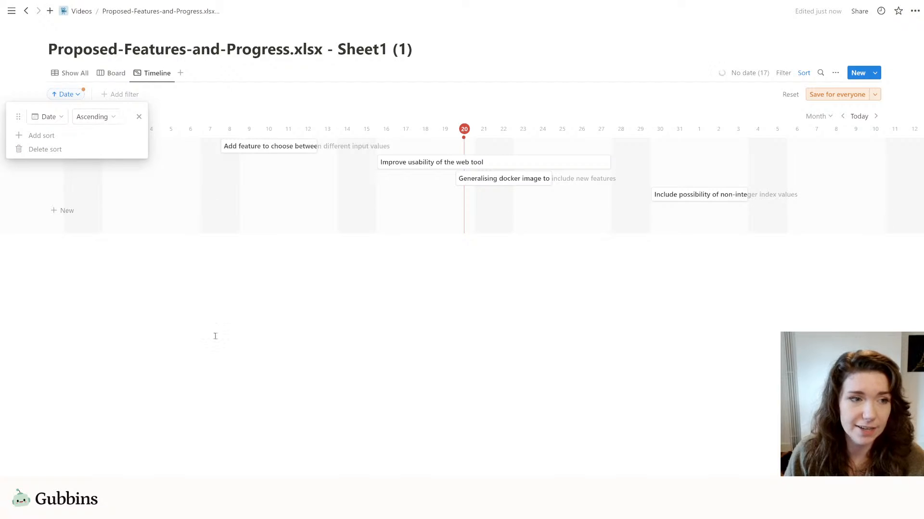
{"action": "left_click", "coordinate": [825, 96]}
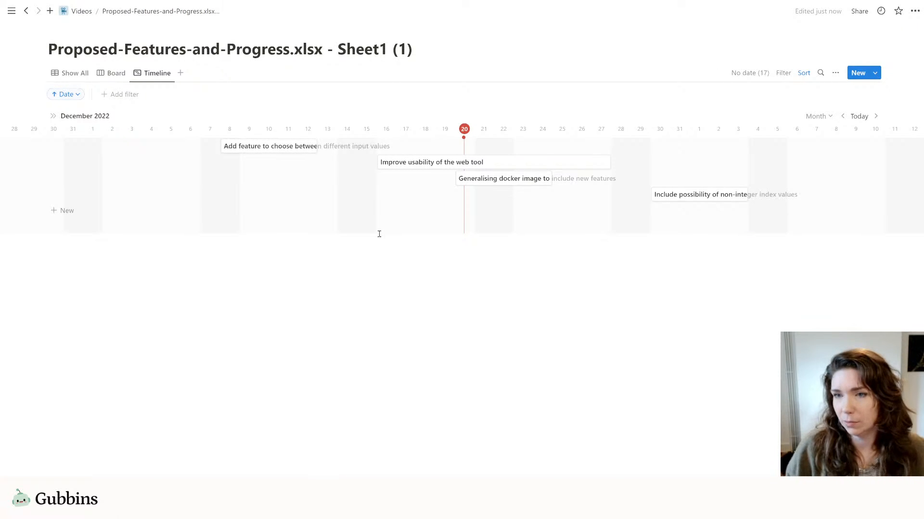
Step: Show the Difficulty formula, Progress and Completed? (Y/N) properties on the timeline items and close the view options
{"action": "left_click", "coordinate": [835, 73]}
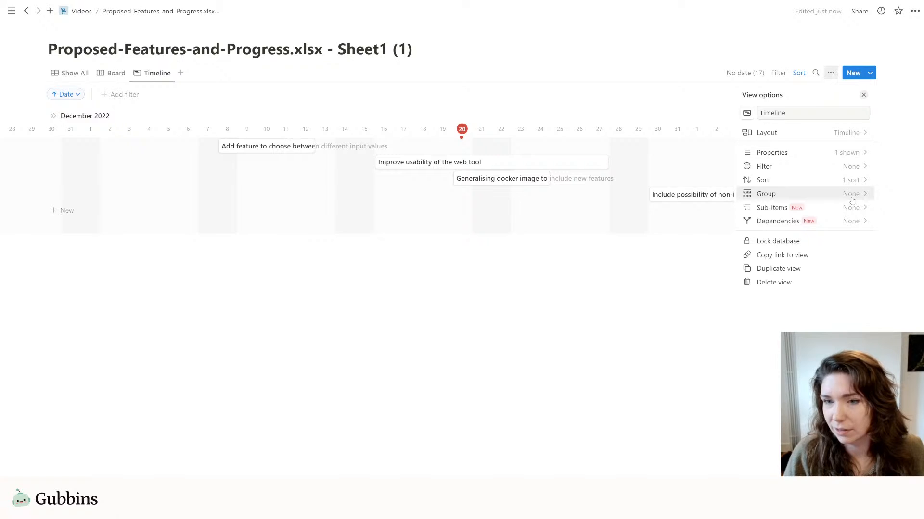
{"action": "left_click", "coordinate": [857, 153]}
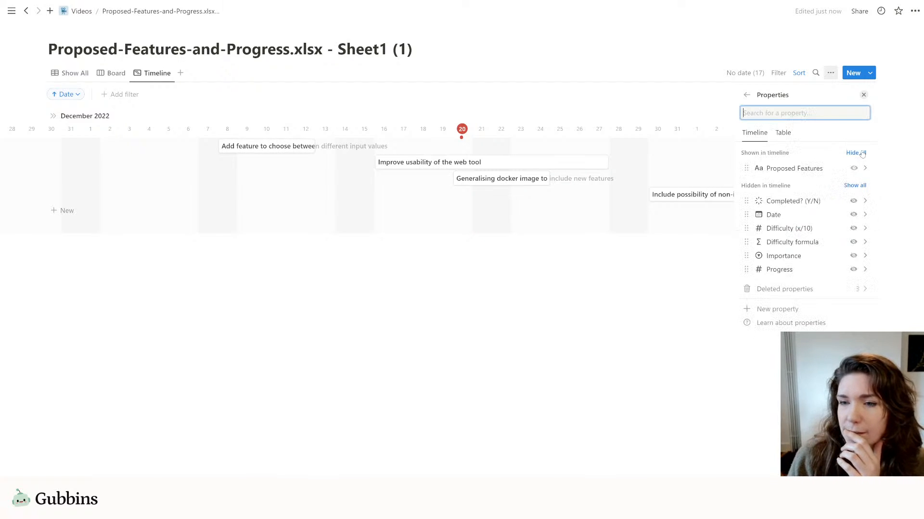
{"action": "left_click", "coordinate": [853, 242]}
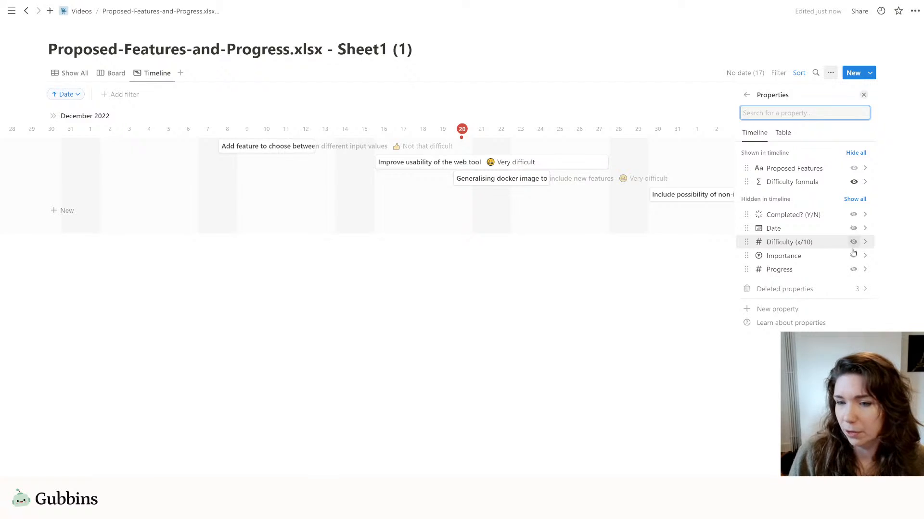
{"action": "left_click", "coordinate": [854, 270]}
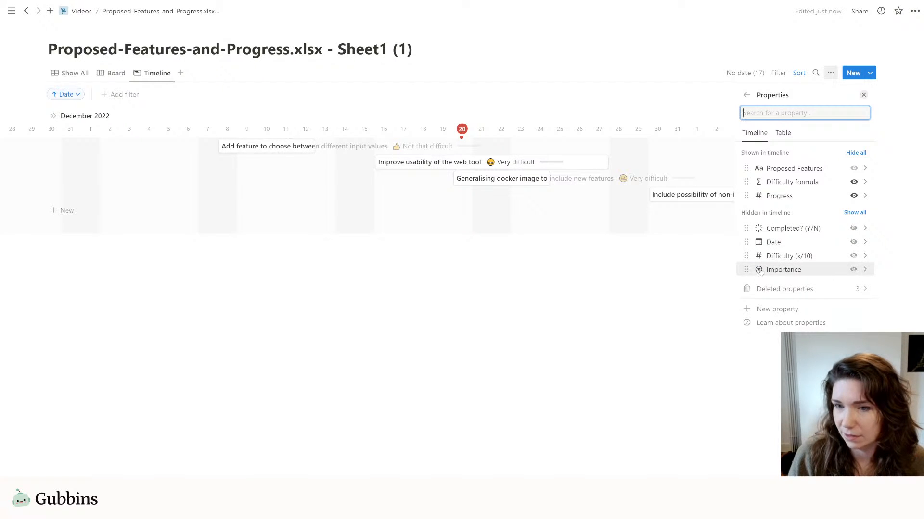
{"action": "left_click", "coordinate": [855, 229]}
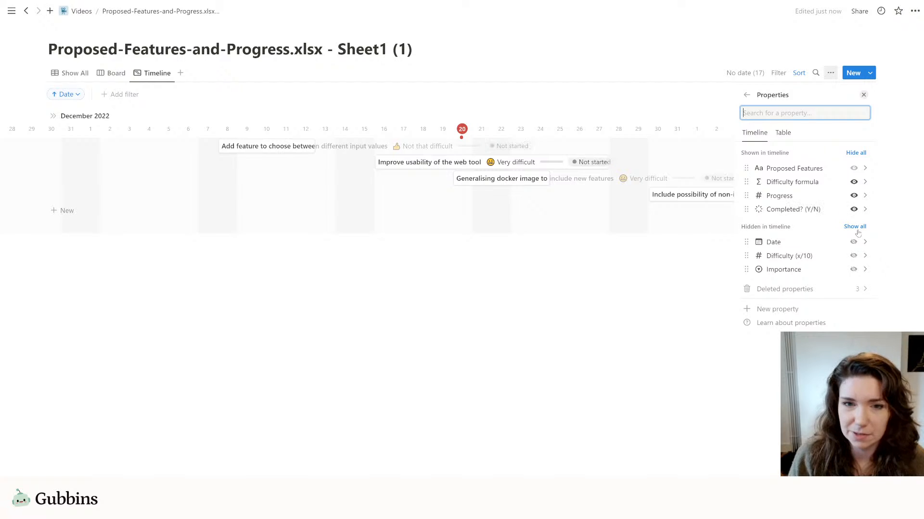
{"action": "left_click", "coordinate": [521, 305]}
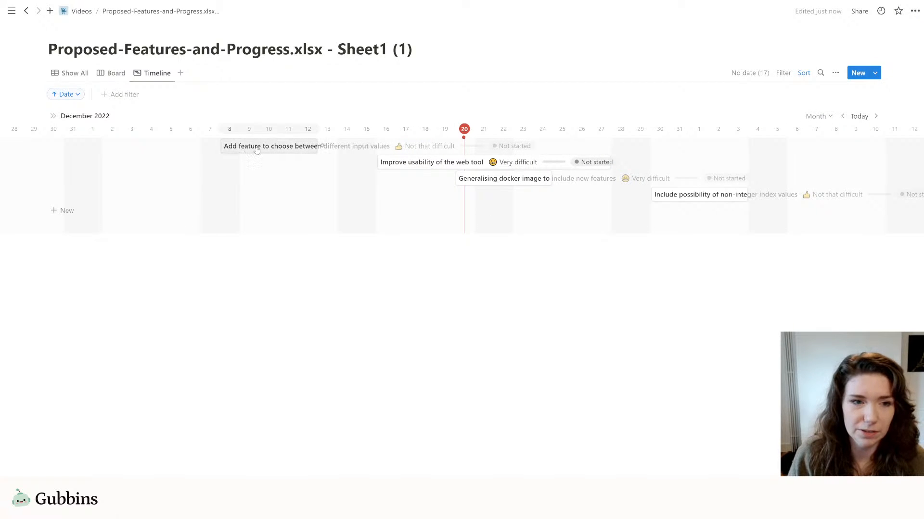
Step: Set the completion status of the timeline page "Add feature to choose between different input values" to Done
{"action": "left_click", "coordinate": [346, 149]}
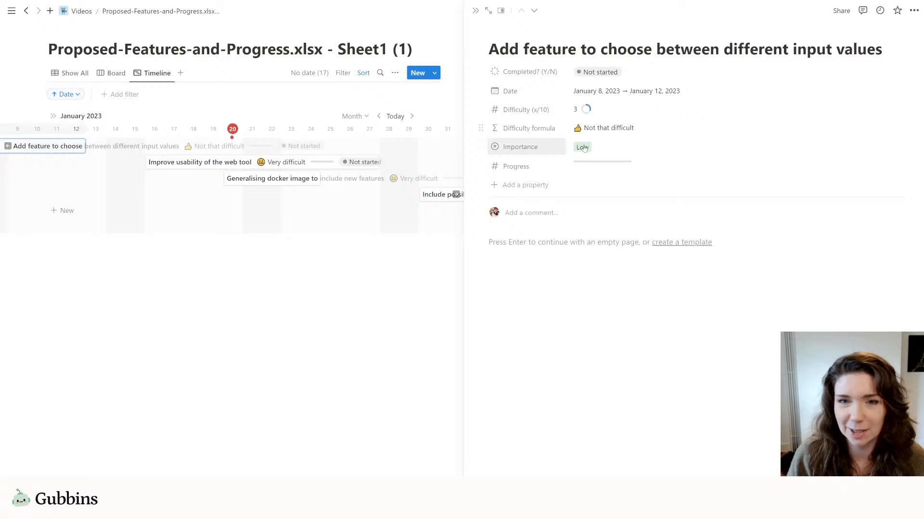
{"action": "left_click", "coordinate": [646, 73]}
{"action": "left_click", "coordinate": [594, 176]}
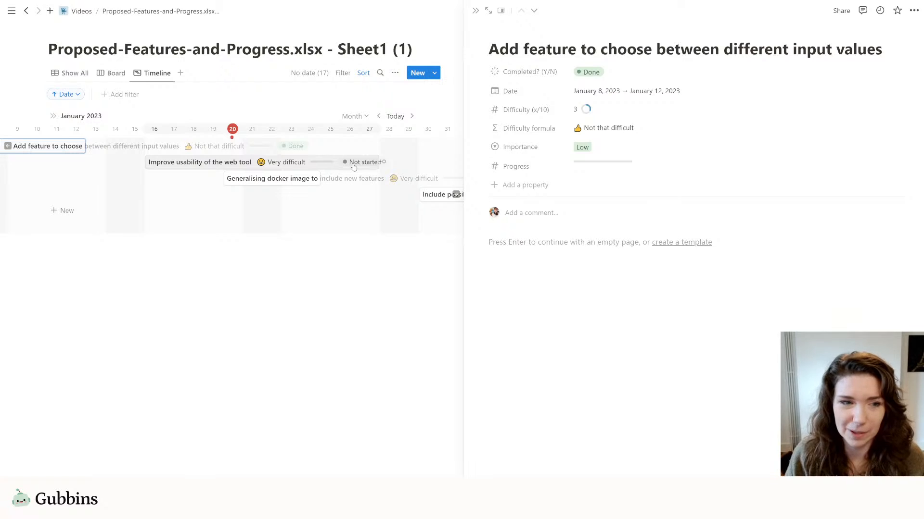
Step: Set the completion status of "Improve usability of the web tool" to In progress and close its page preview
{"action": "left_click", "coordinate": [310, 163]}
{"action": "left_click", "coordinate": [600, 72]}
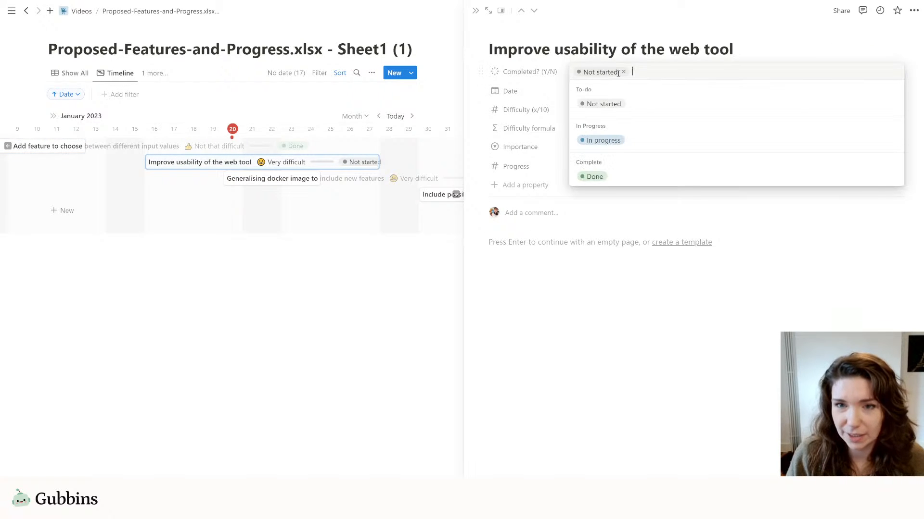
{"action": "left_click", "coordinate": [599, 142]}
{"action": "left_click", "coordinate": [301, 363]}
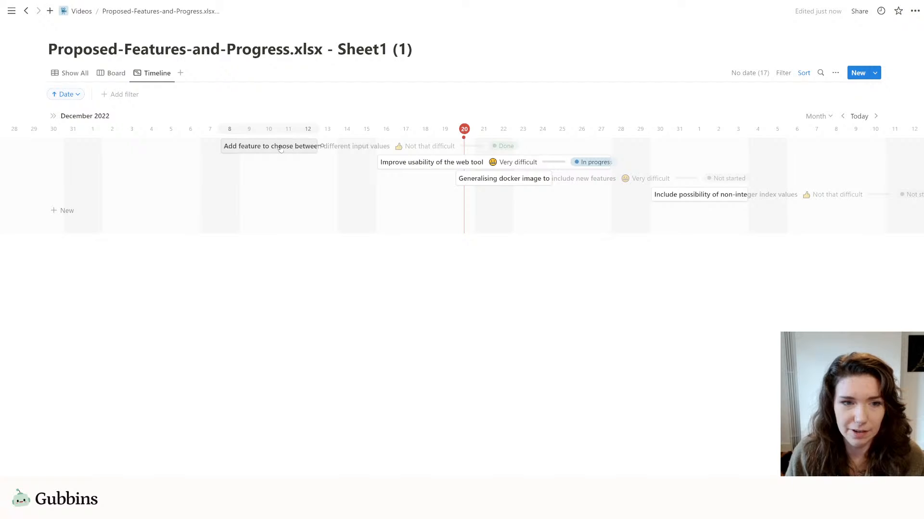
Step: Create a Blocking / Blocked by dependency from "Add feature to choose between different input values" to "Improve usability of the web tool"
{"action": "left_click_drag", "start_coordinate": [322, 147], "coordinate": [381, 170]}
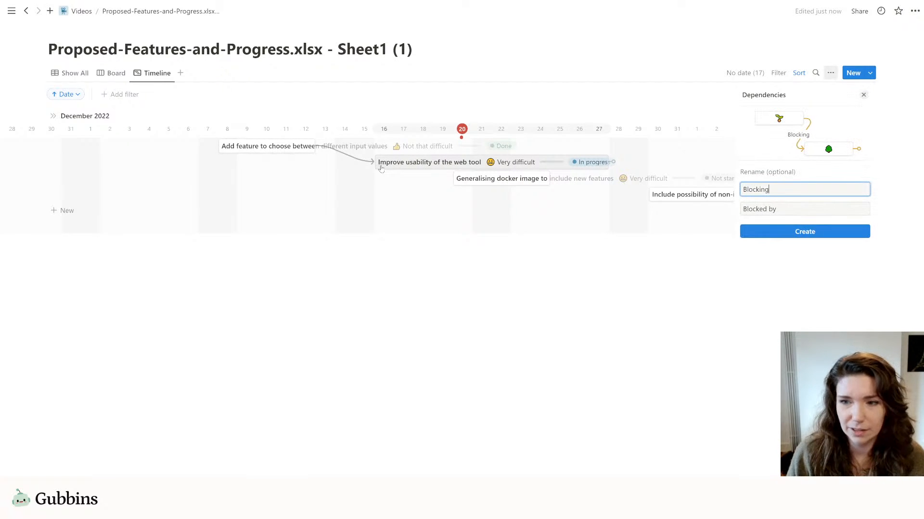
{"action": "left_click", "coordinate": [834, 236]}
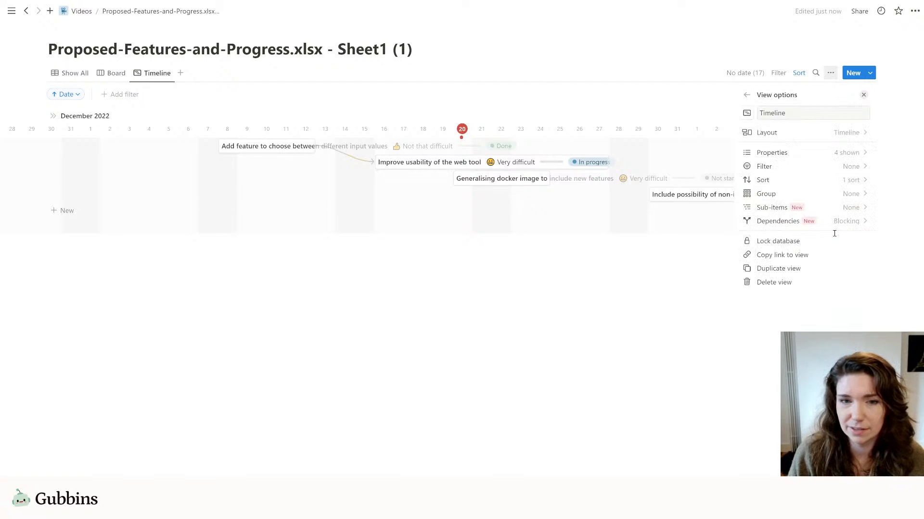
{"action": "left_click", "coordinate": [523, 309]}
Step: Review the dependency properties on the page "Add feature to choose between different input values", close it, and view the Board
{"action": "left_click", "coordinate": [260, 153]}
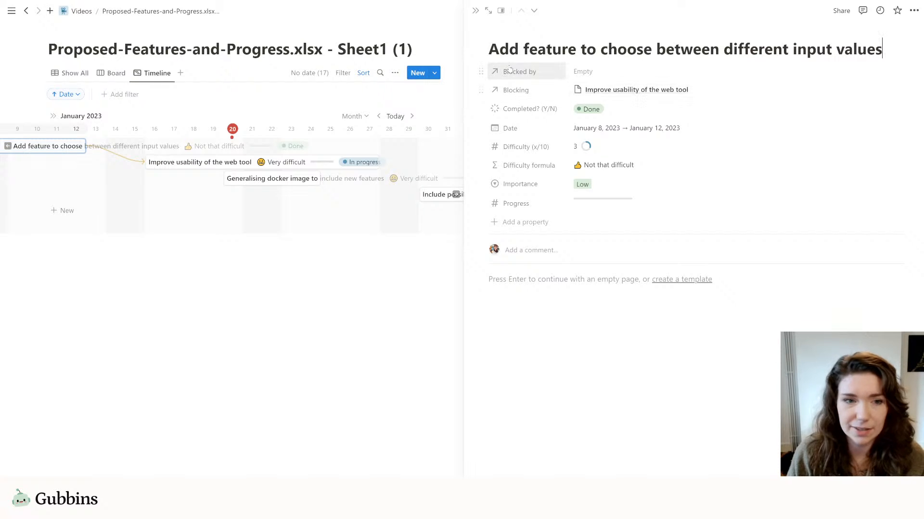
{"action": "left_click", "coordinate": [335, 378]}
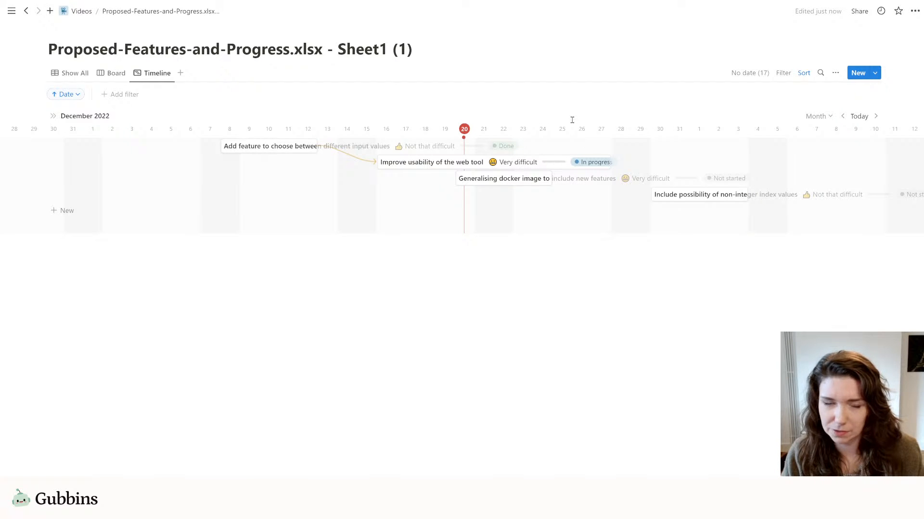
{"action": "left_click", "coordinate": [111, 73]}
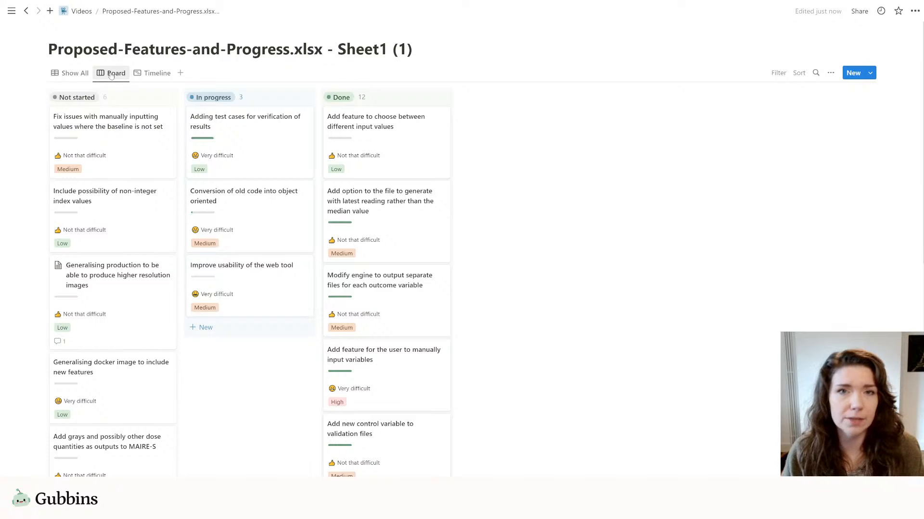